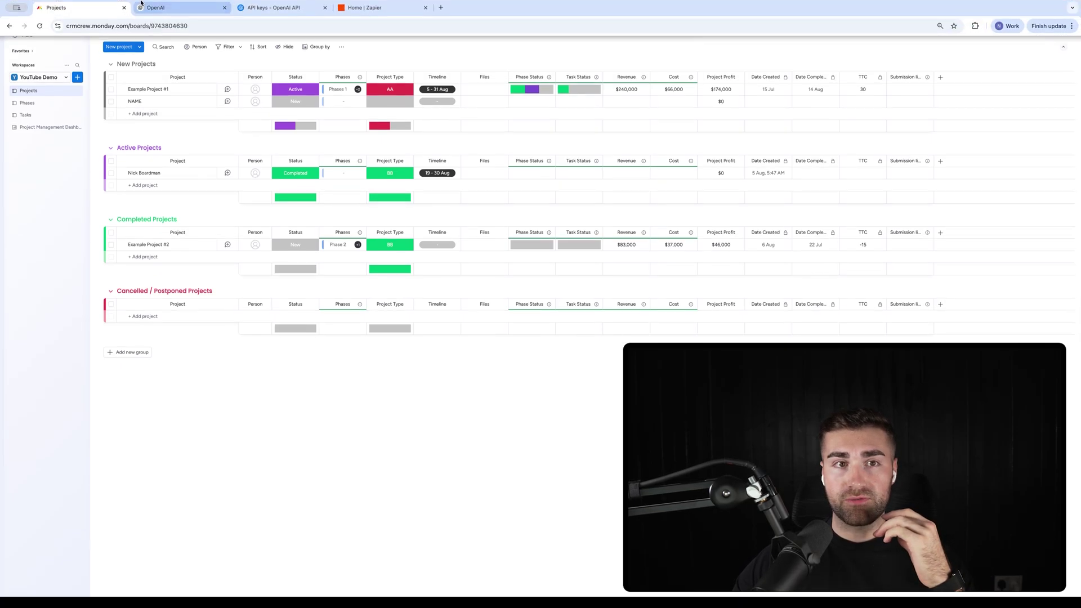
Switch to the OpenAI website and log in to the API Platform.
left_click(149, 7)
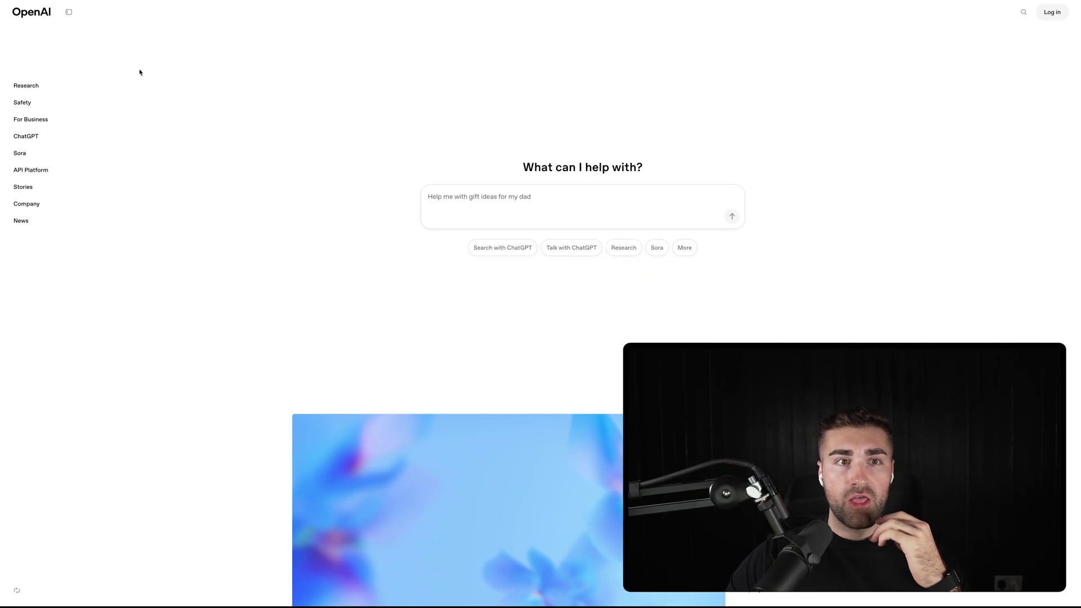
mouse_move(139, 1)
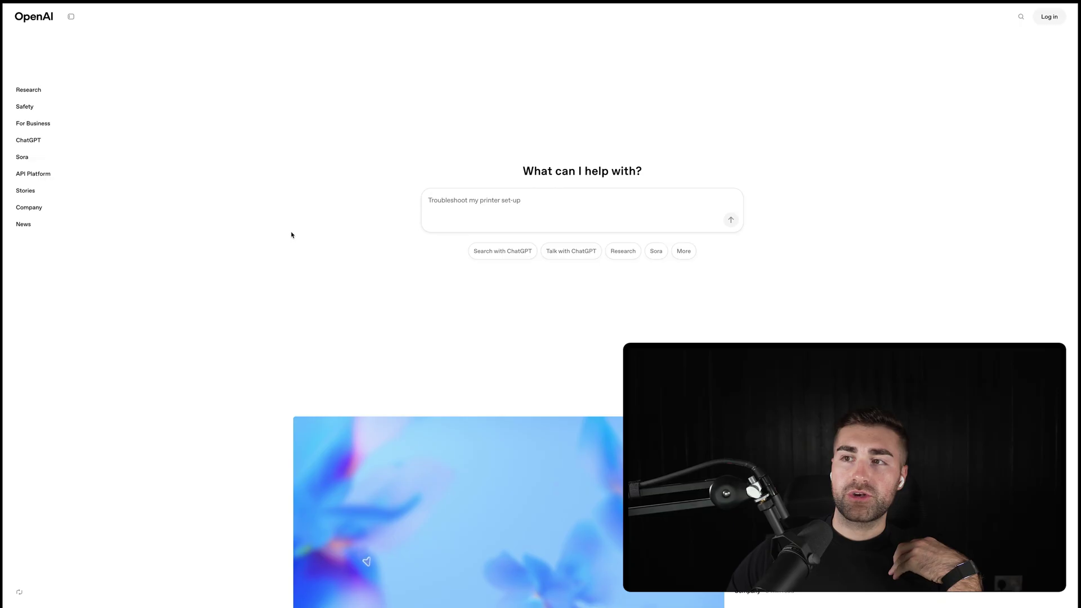
left_click(1047, 17)
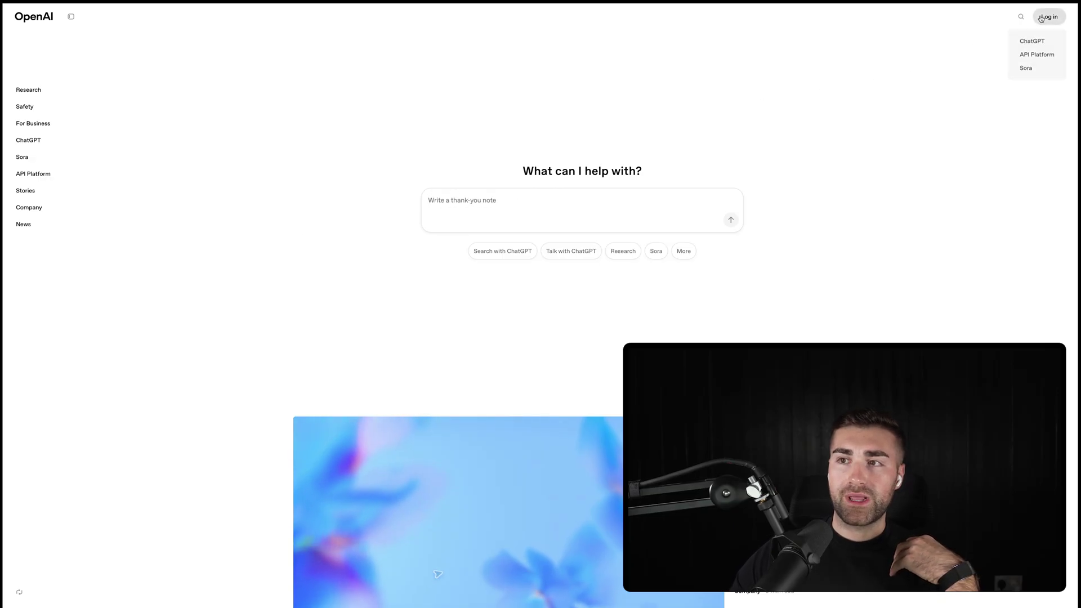
left_click(1031, 57)
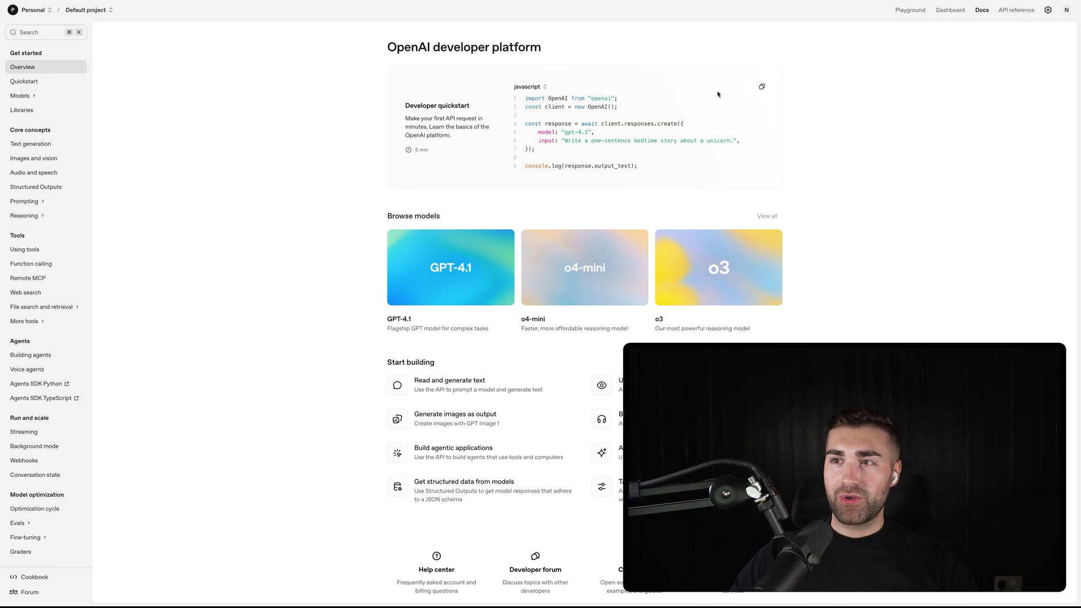
Open the organization's billing settings, add $20 to the API credit balance with the saved payment method, and confirm the payment.
left_click(1048, 12)
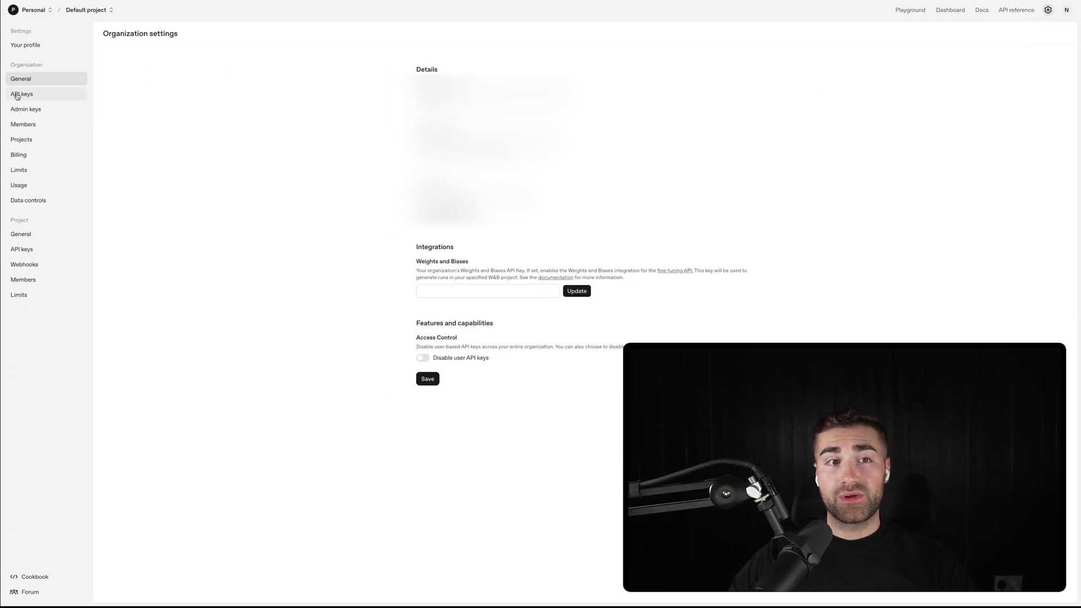
left_click(19, 155)
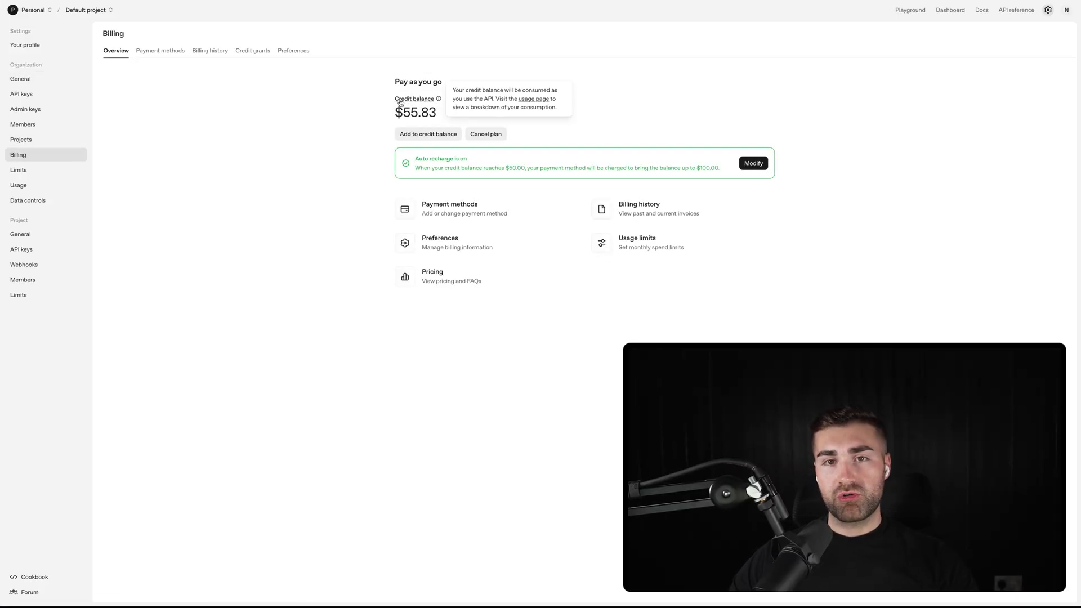
left_click_drag(395, 82, 441, 82)
left_click(441, 82)
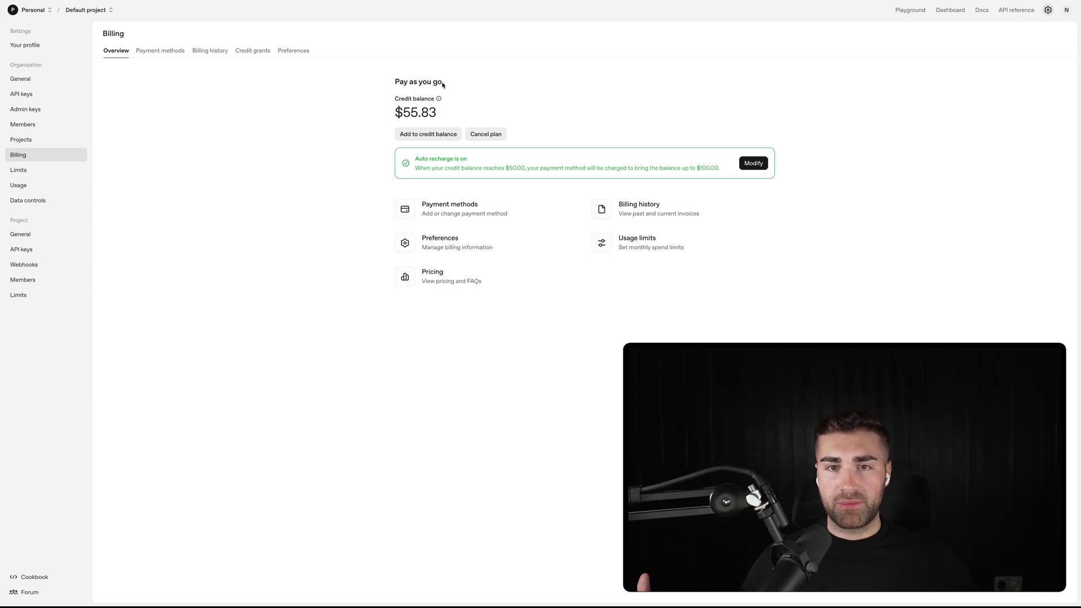
left_click(422, 135)
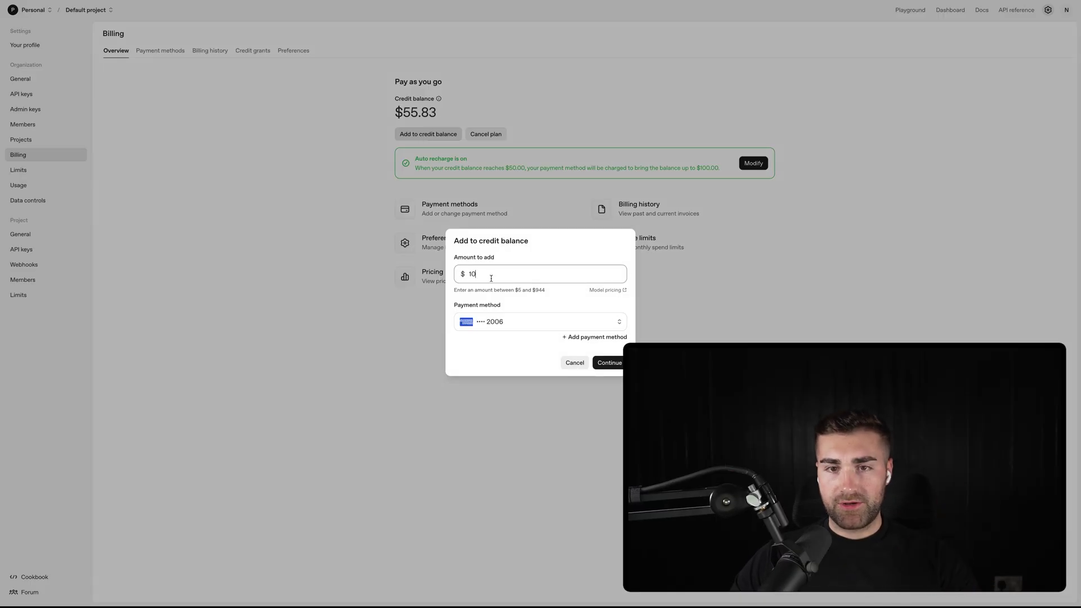
key("BackSpace")
key("BackSpace")
type("20")
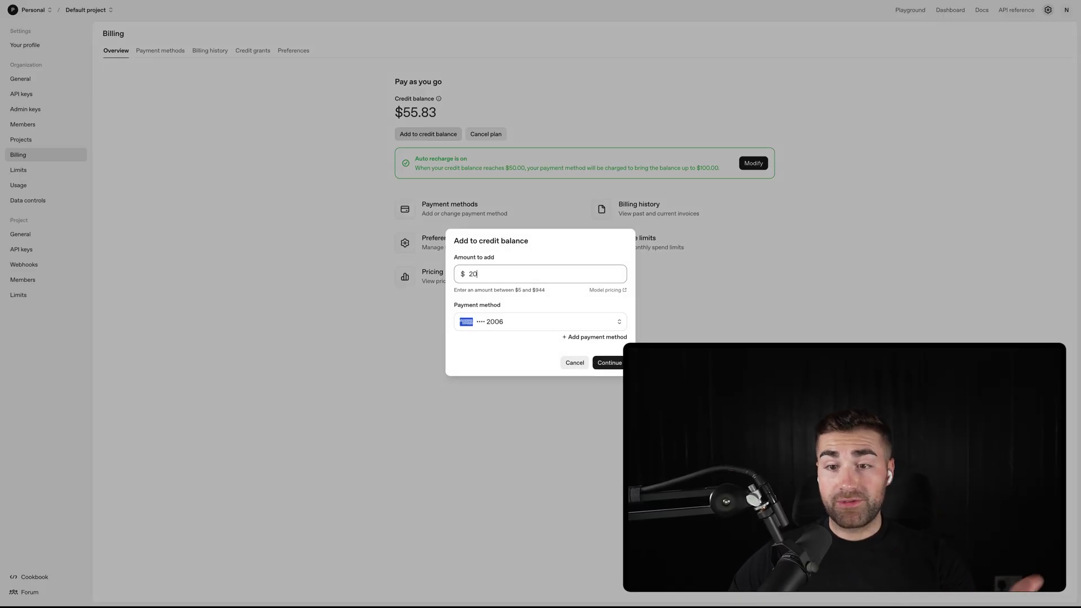
left_click(612, 363)
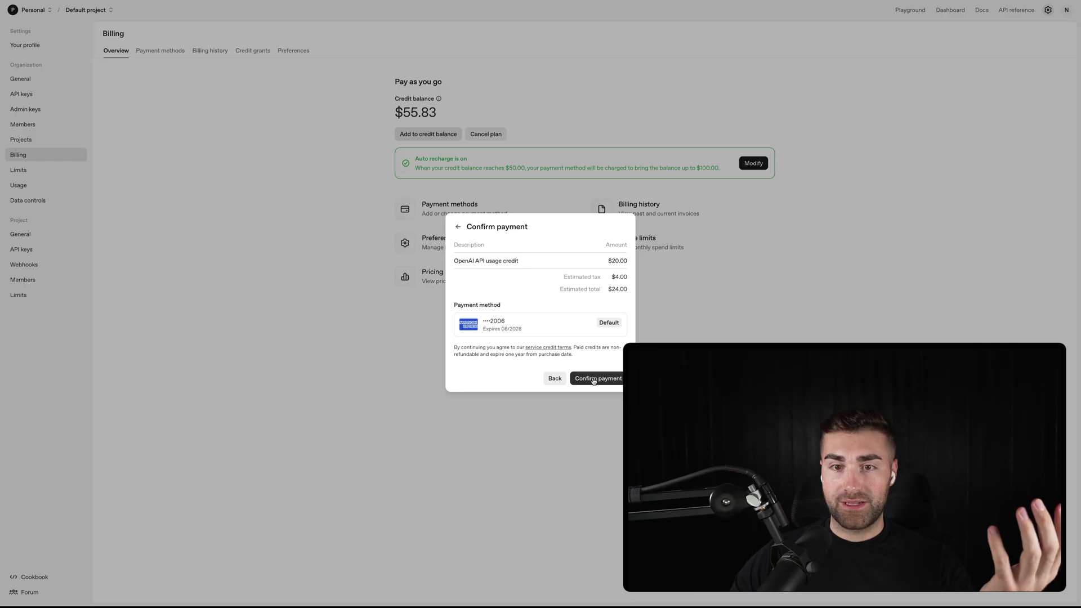
left_click(605, 378)
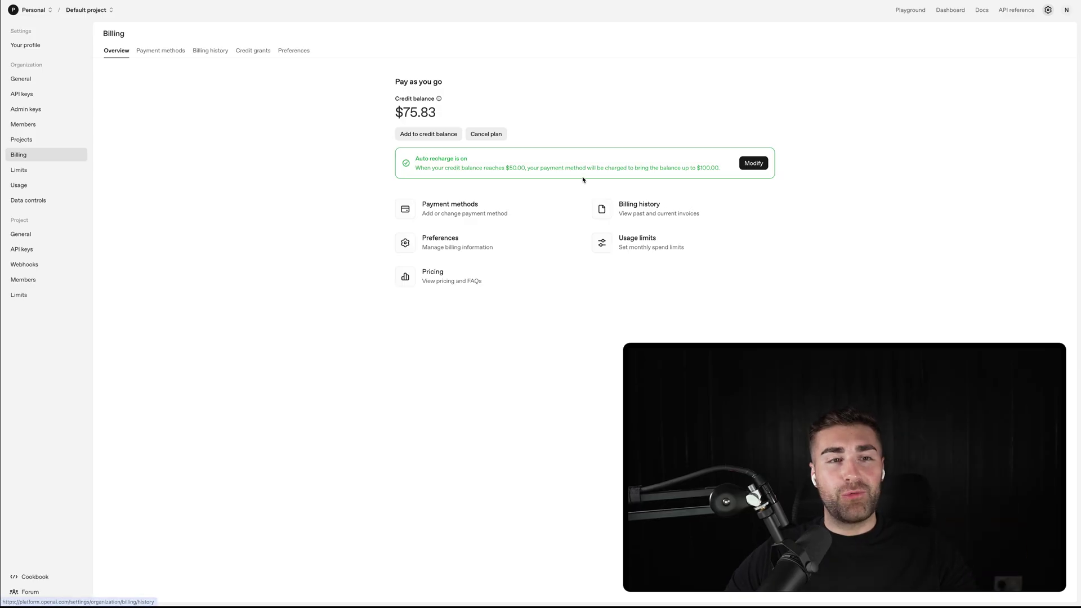
Fill in a new organization secret key named "Example" for the Default project with all permissions, and close the form without creating the key.
left_click(29, 94)
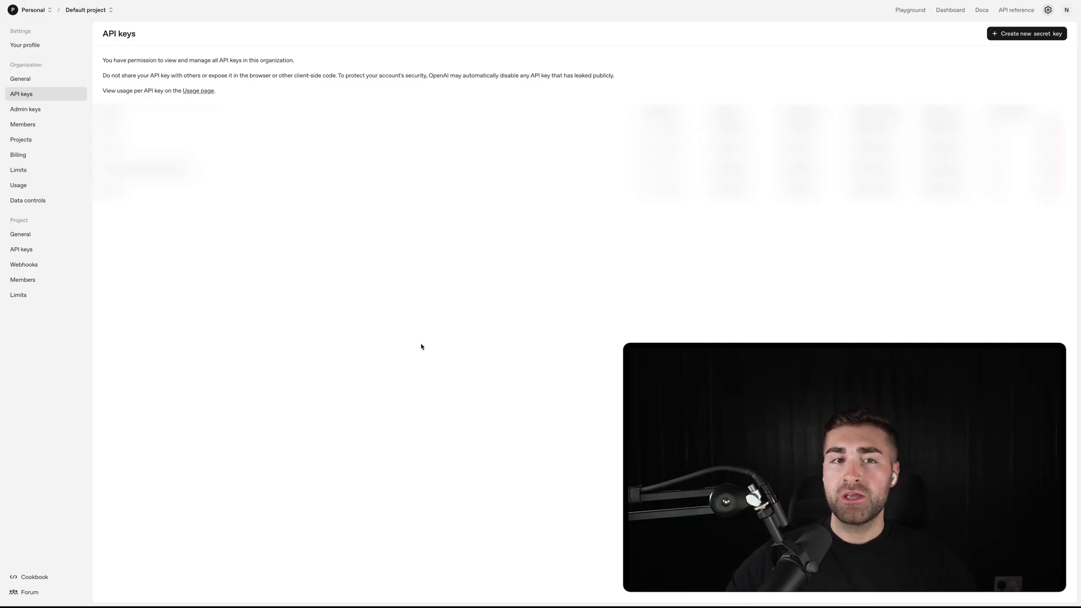
left_click(1007, 34)
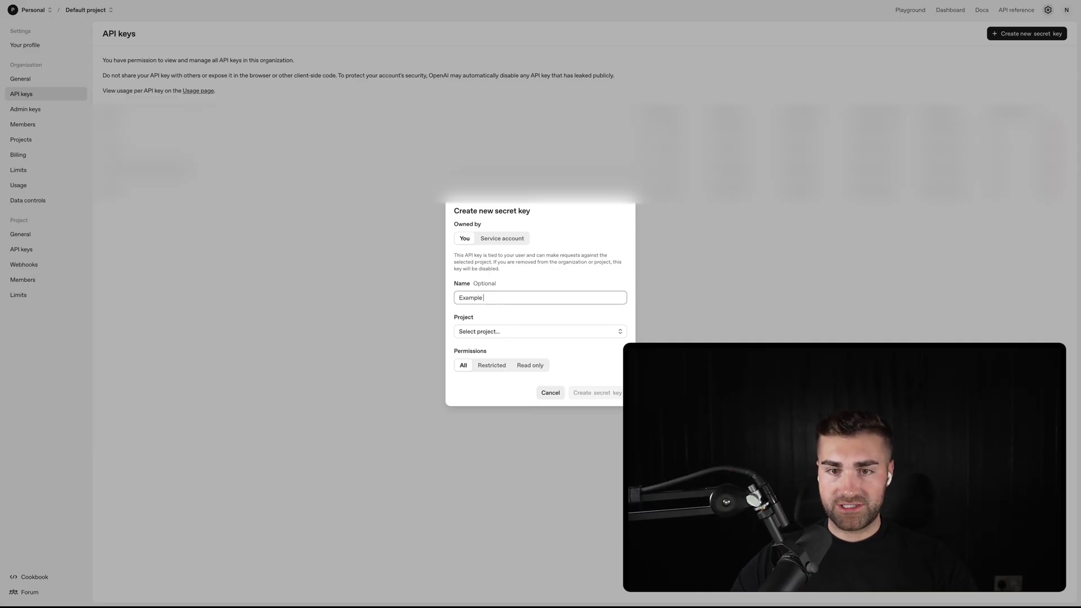
type("Example")
key("BackSpace")
left_click(462, 319)
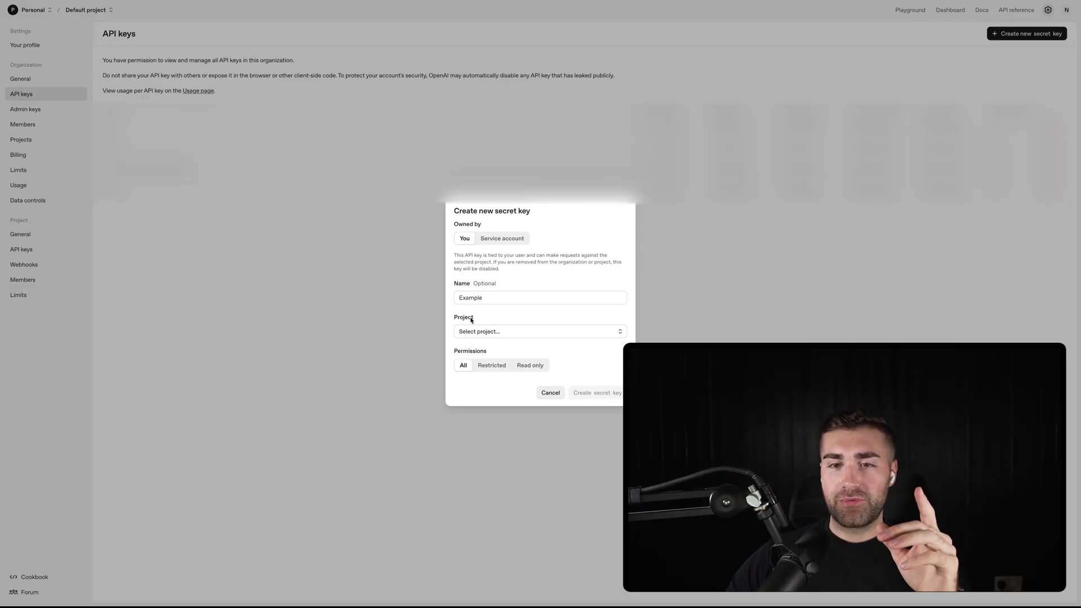
left_click(477, 331)
left_click(484, 352)
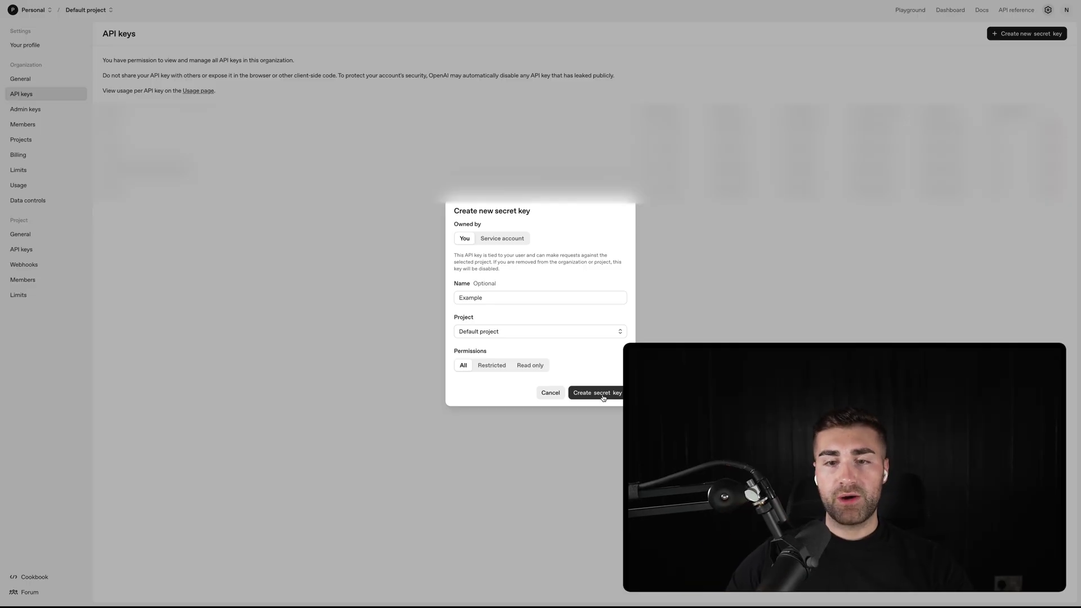
left_click(278, 332)
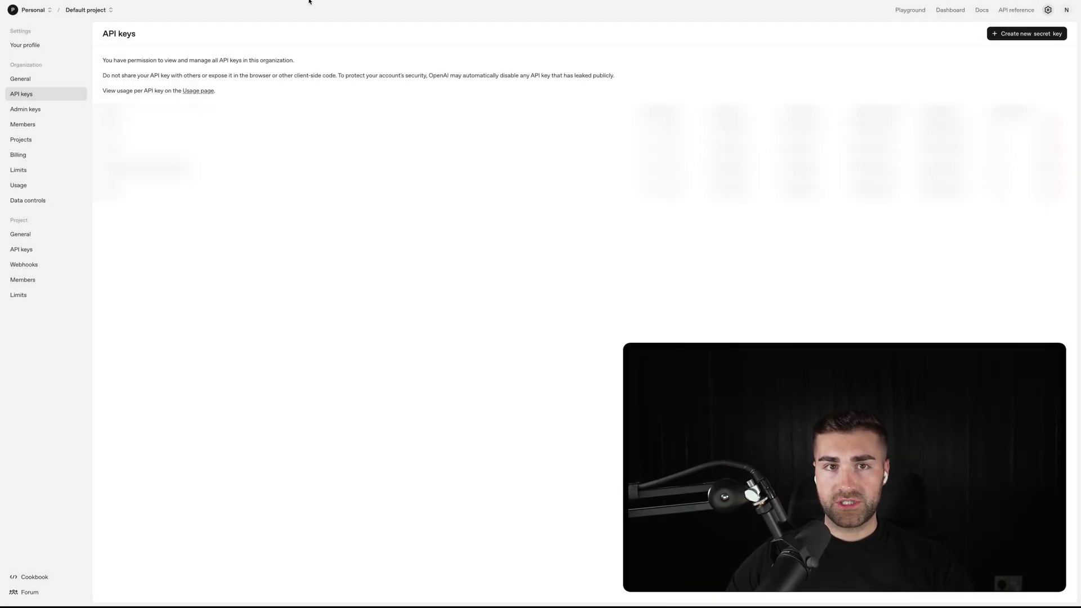
Switch to Zapier and start a new Zap from scratch.
mouse_move(309, 1)
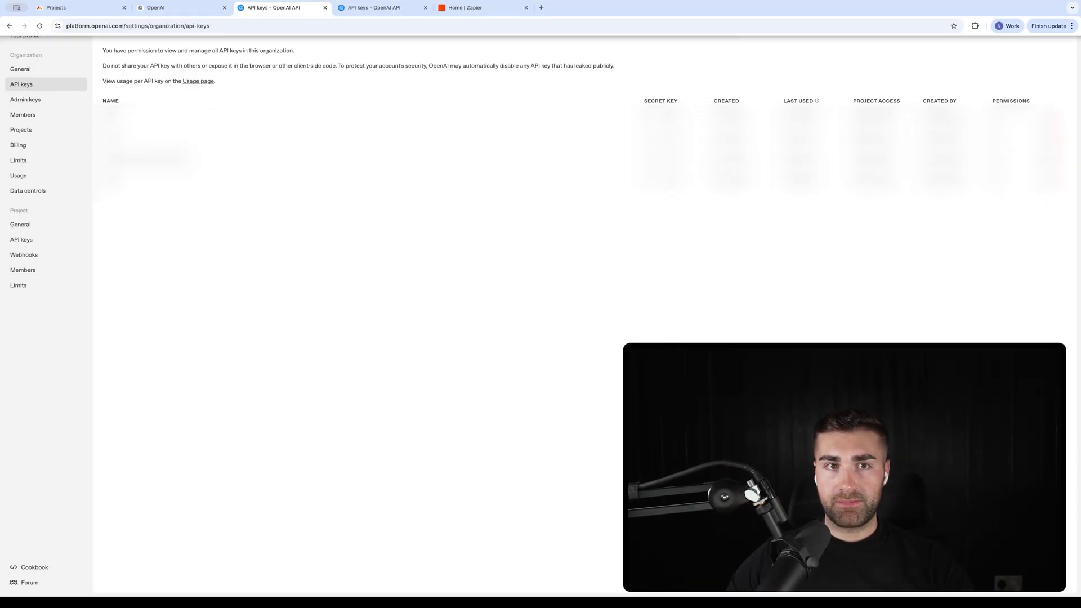
left_click(466, 9)
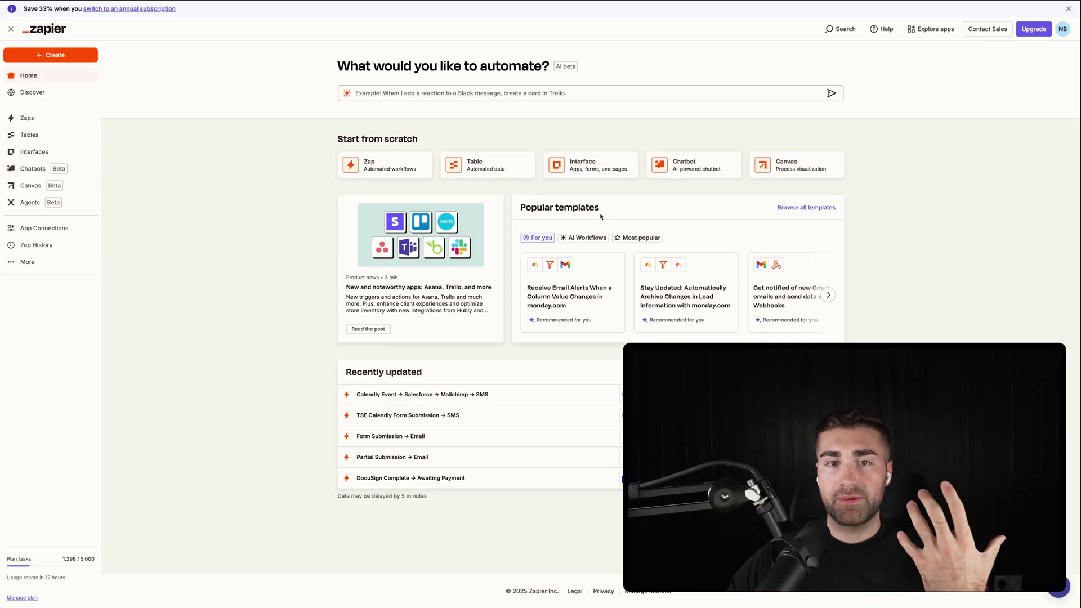
double_click(339, 141)
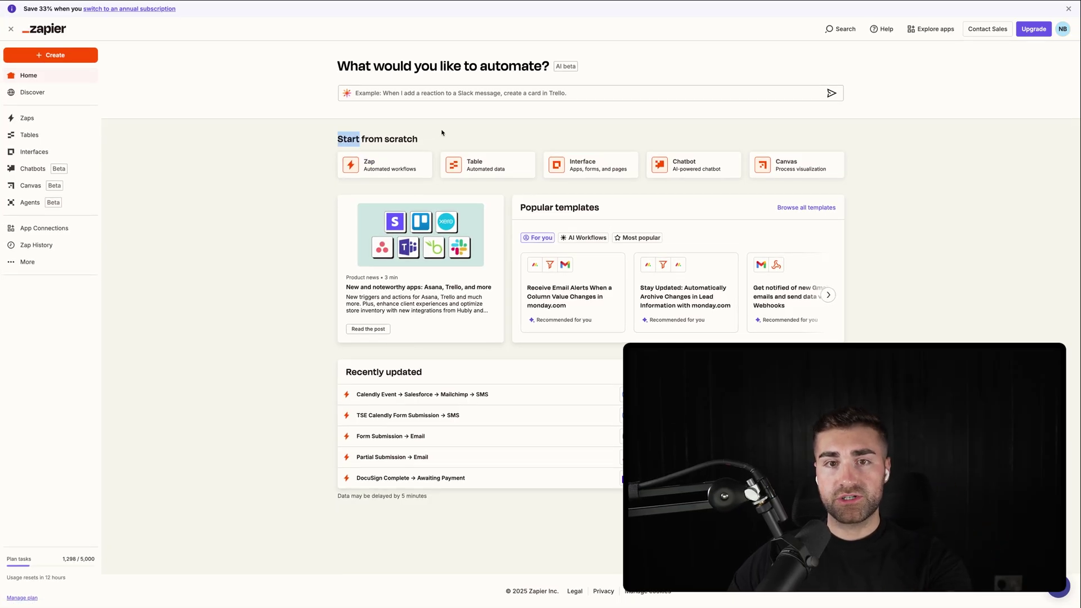
triple_click(426, 141)
left_click(422, 142)
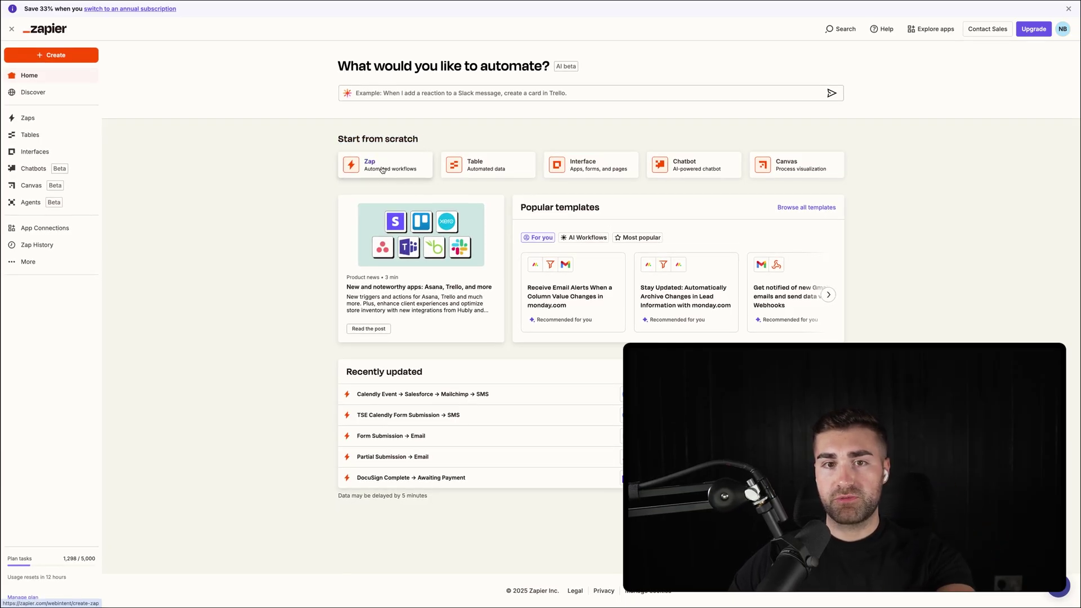
left_click(382, 170)
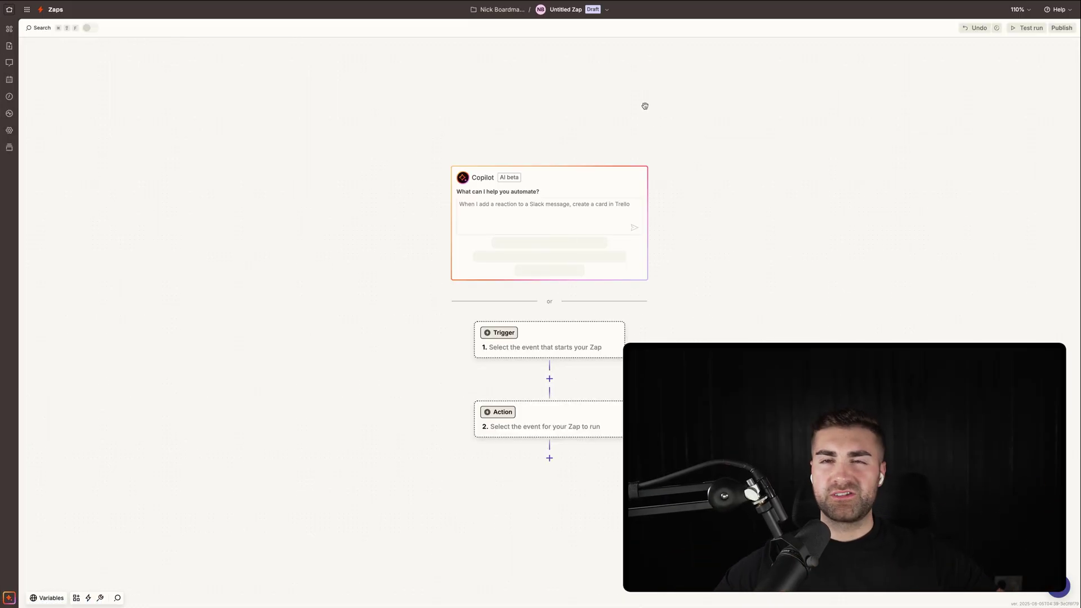
Set monday.com as the Zap's trigger app and view the available account connections without choosing one.
scroll(668, 124, "right", 3)
scroll(668, 123, "down", 2)
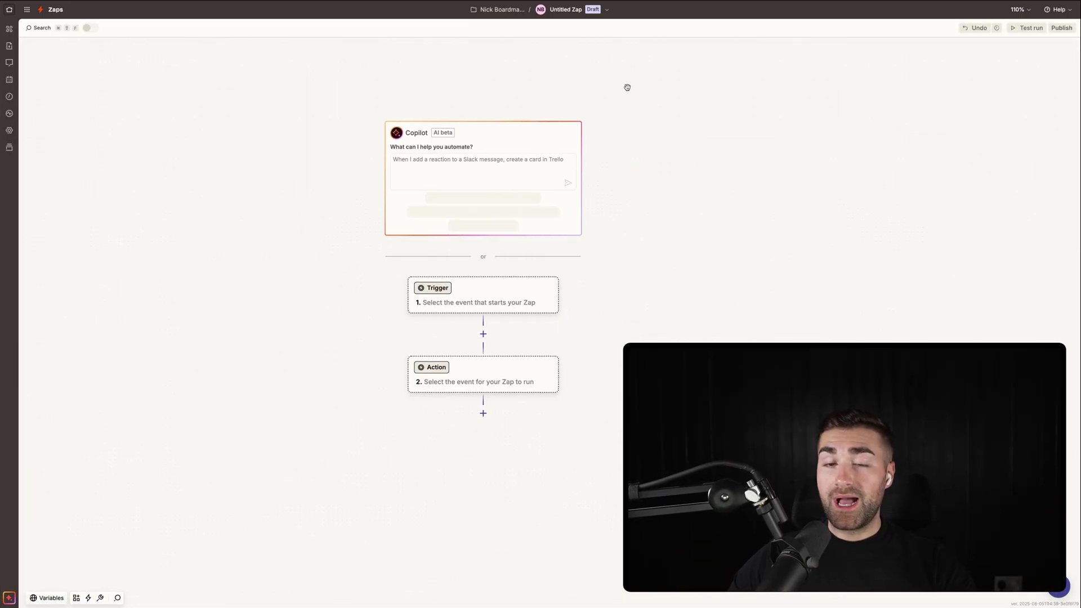
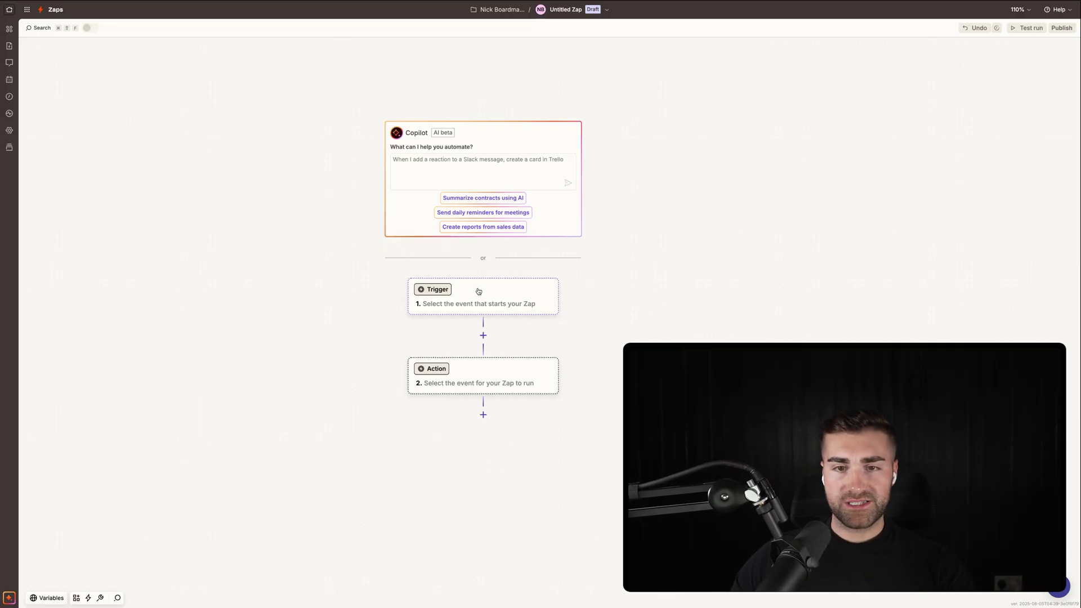
left_click(478, 291)
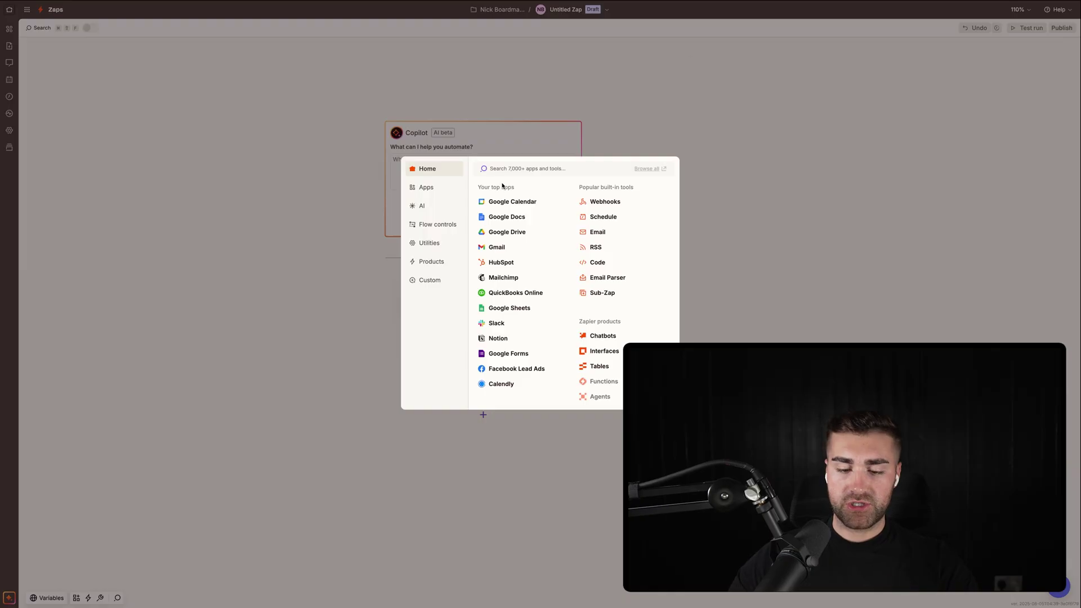
type("mondaycom")
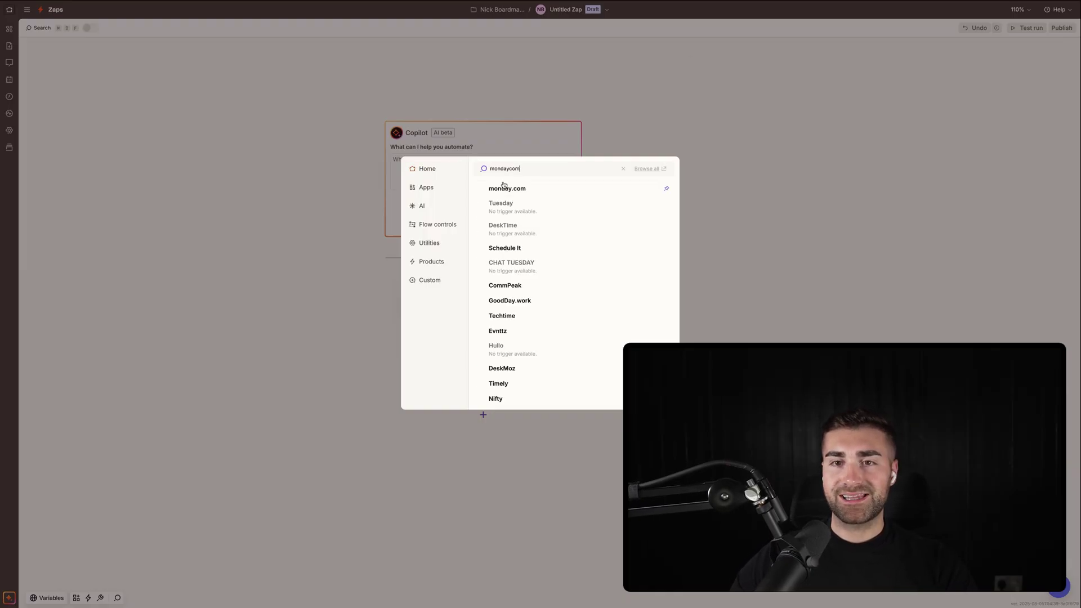
key("BackSpace")
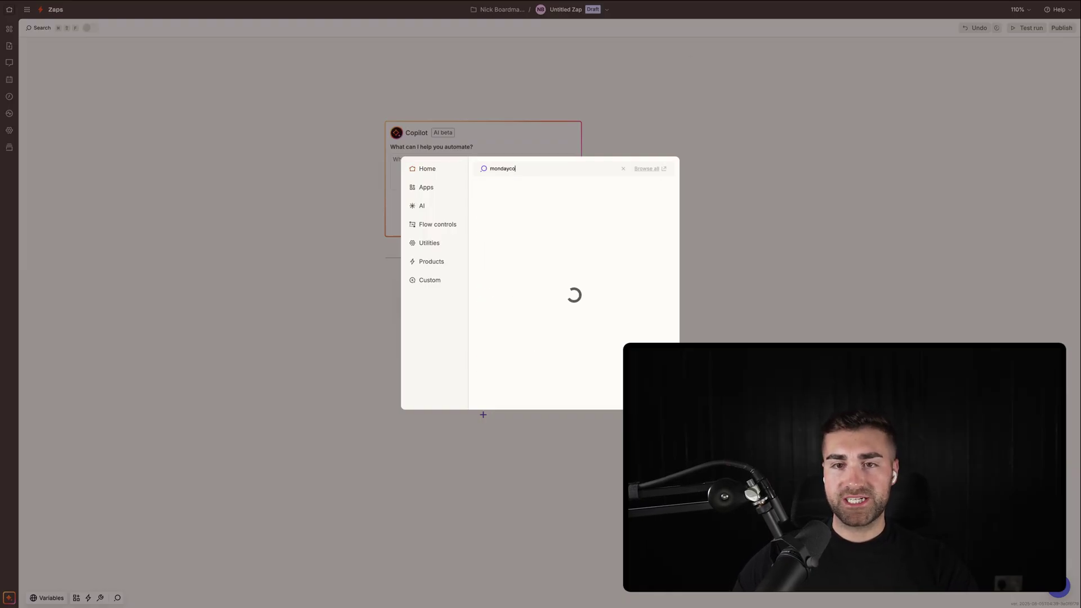
left_click(504, 187)
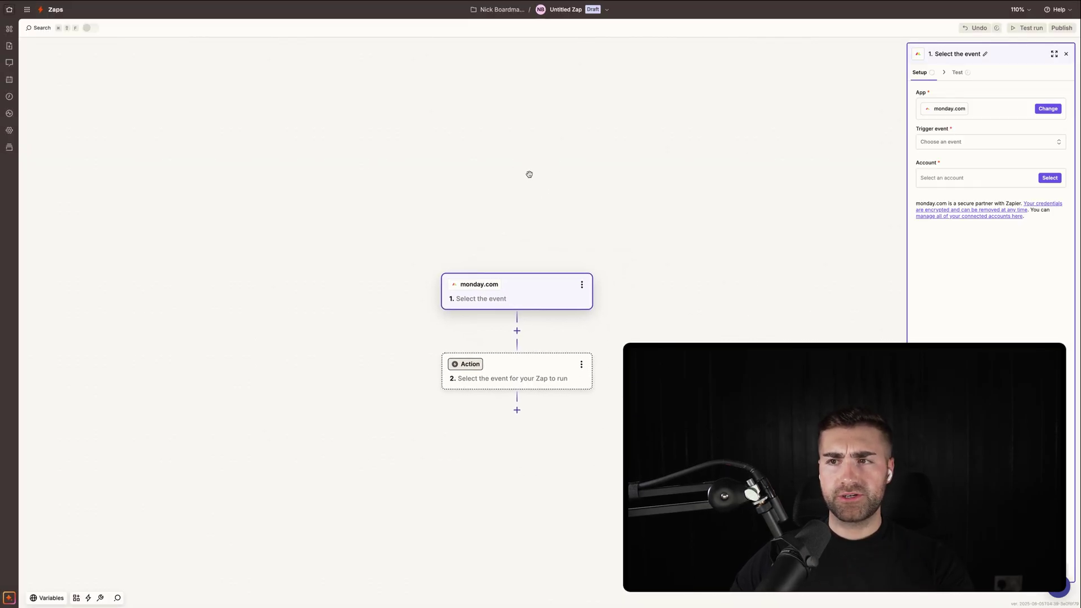
left_click(943, 179)
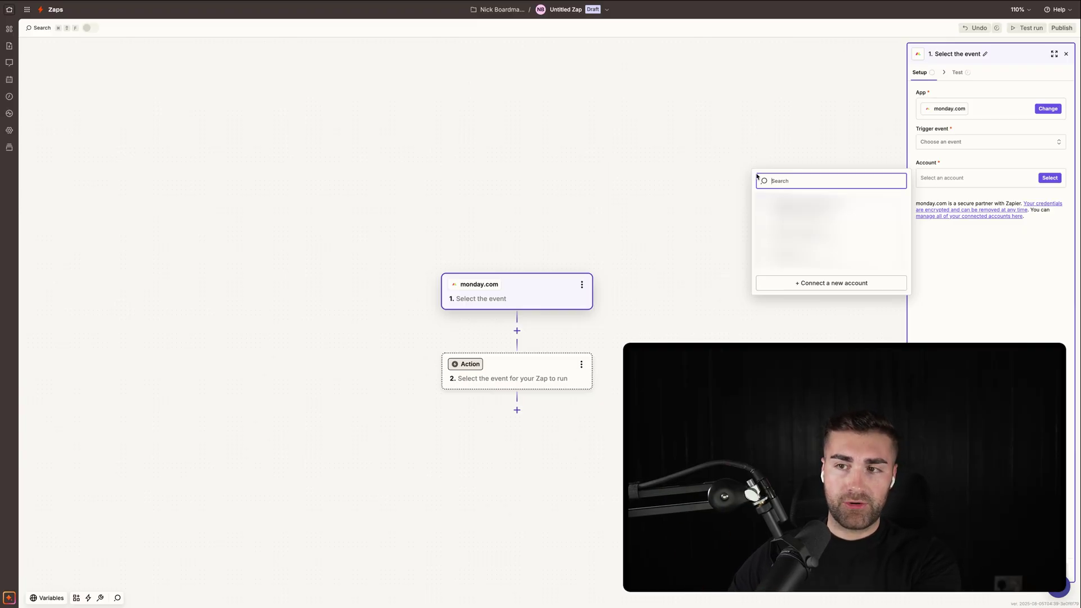
left_click(737, 139)
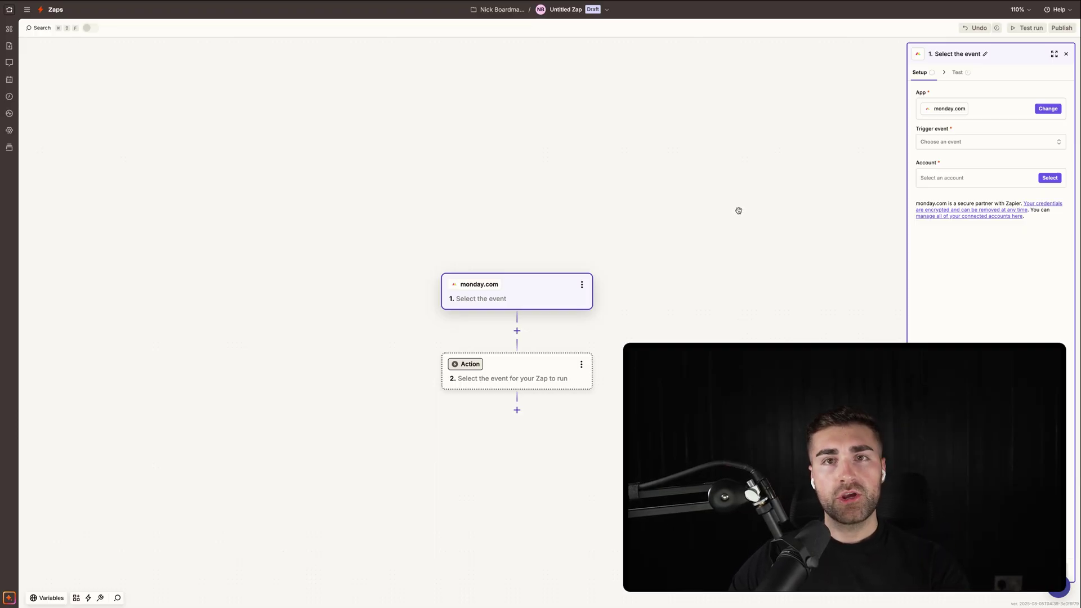
Switch to monday.com and open the personal API token page in the account's administration settings.
mouse_move(569, 2)
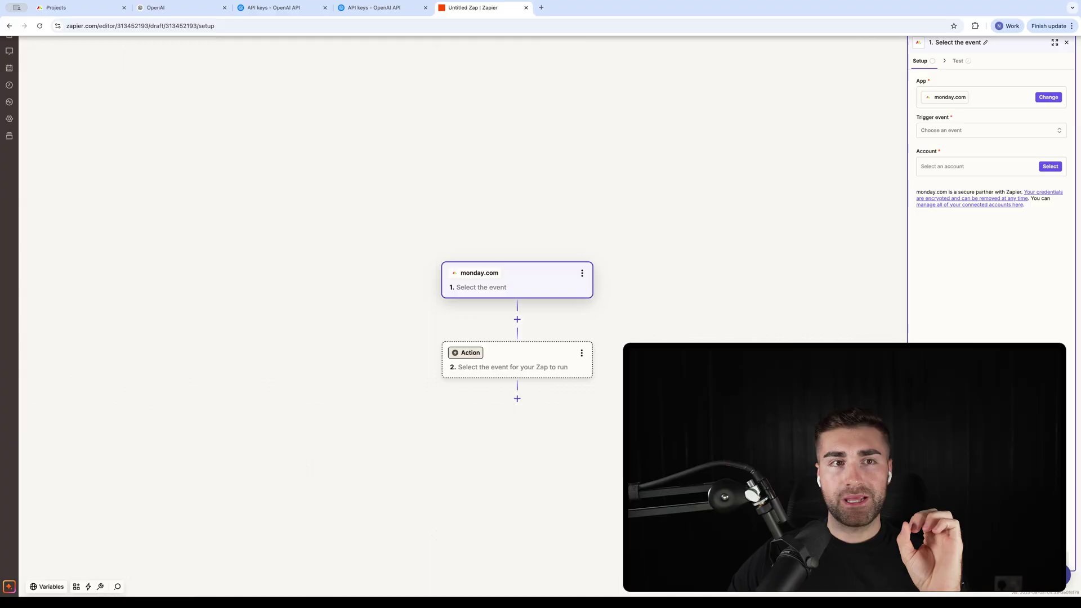
left_click(88, 11)
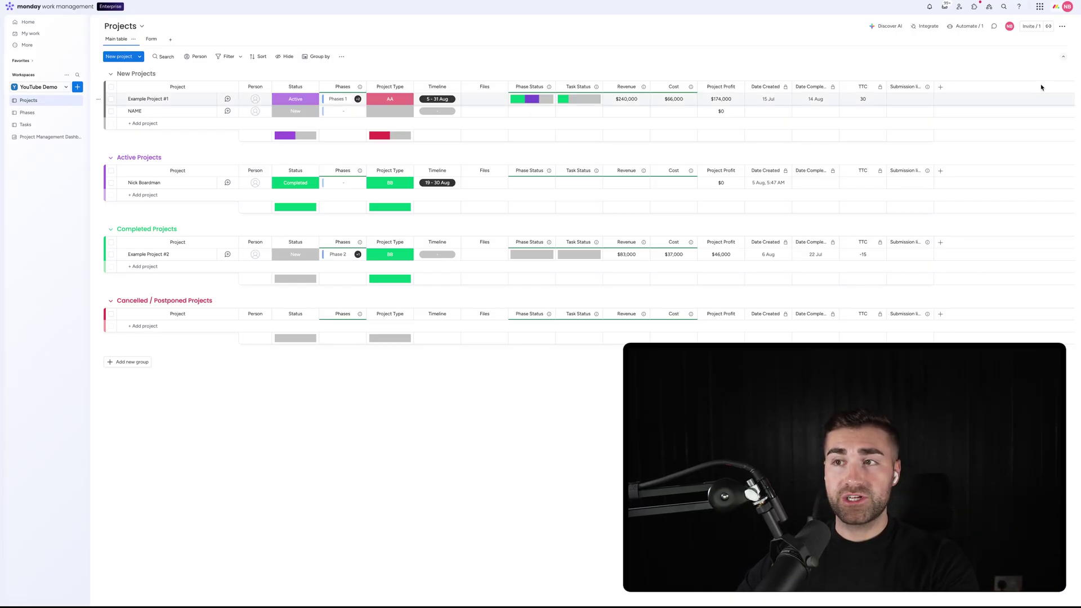
left_click(1058, 6)
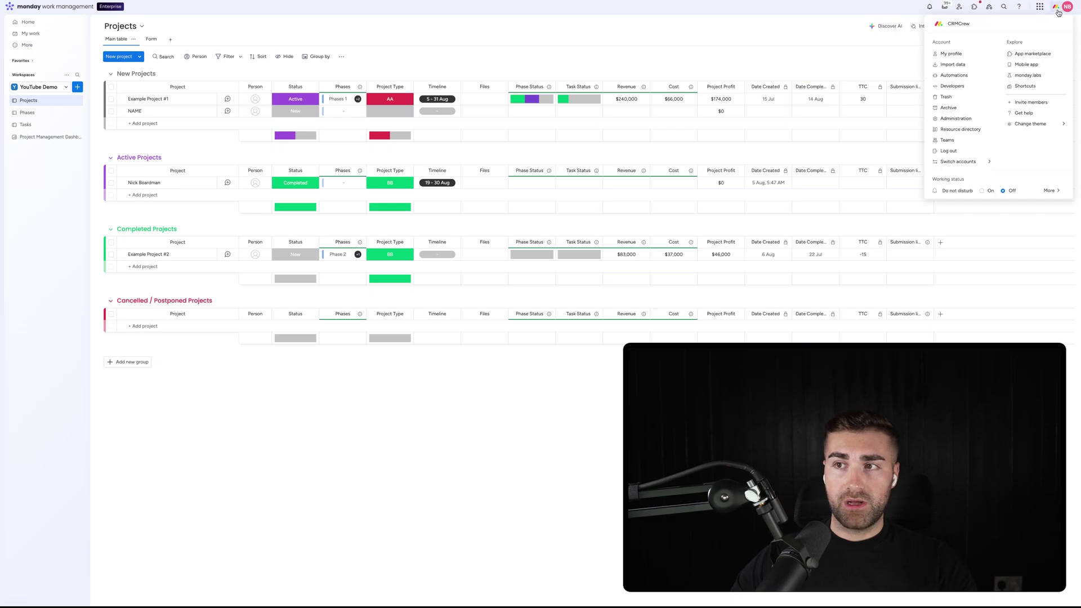
left_click(951, 118)
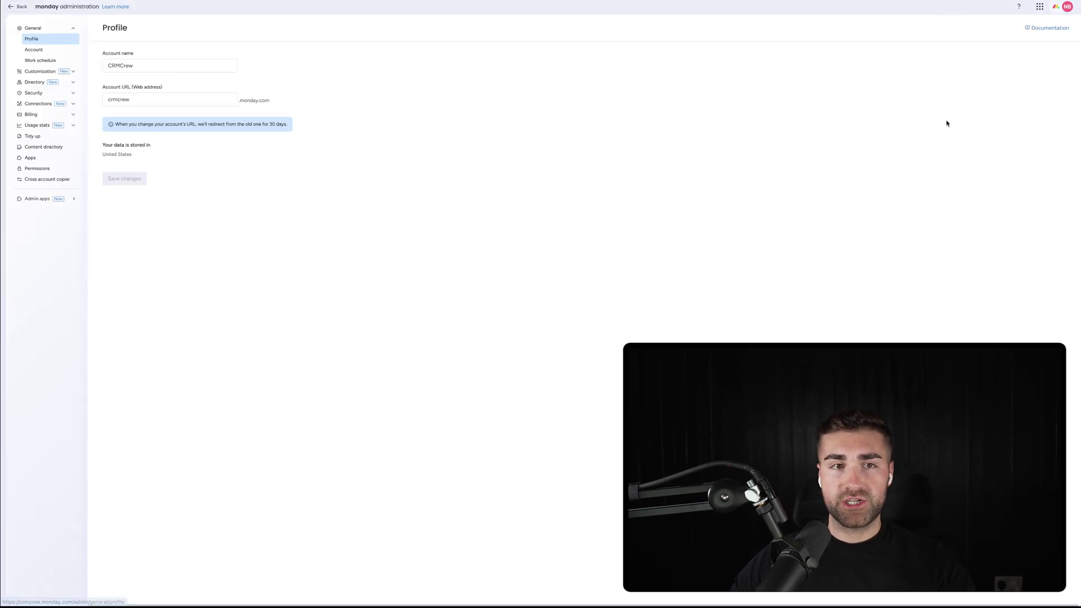
left_click(31, 103)
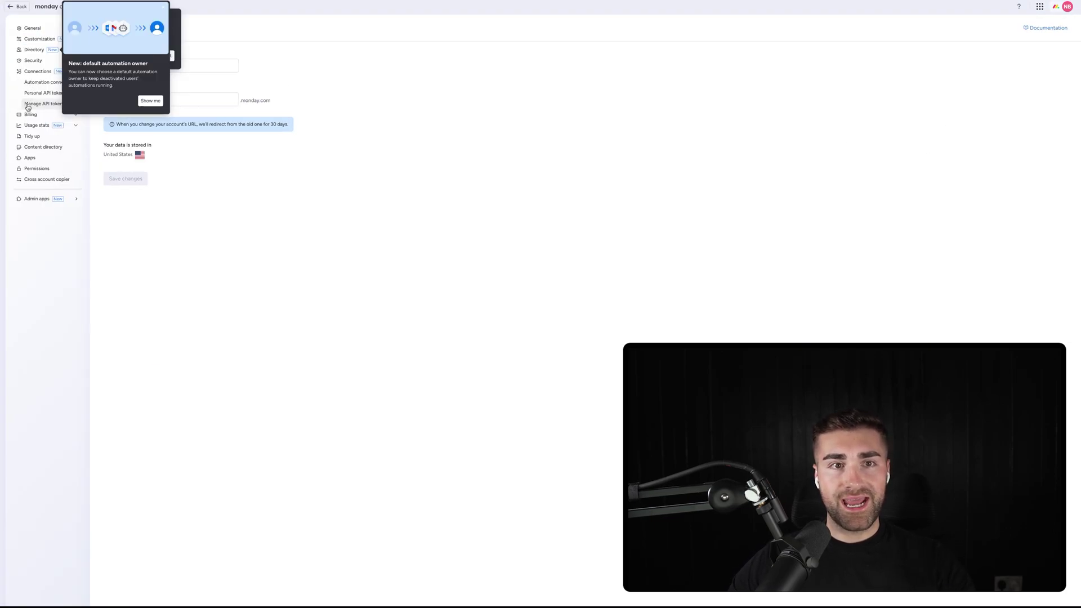
left_click(145, 100)
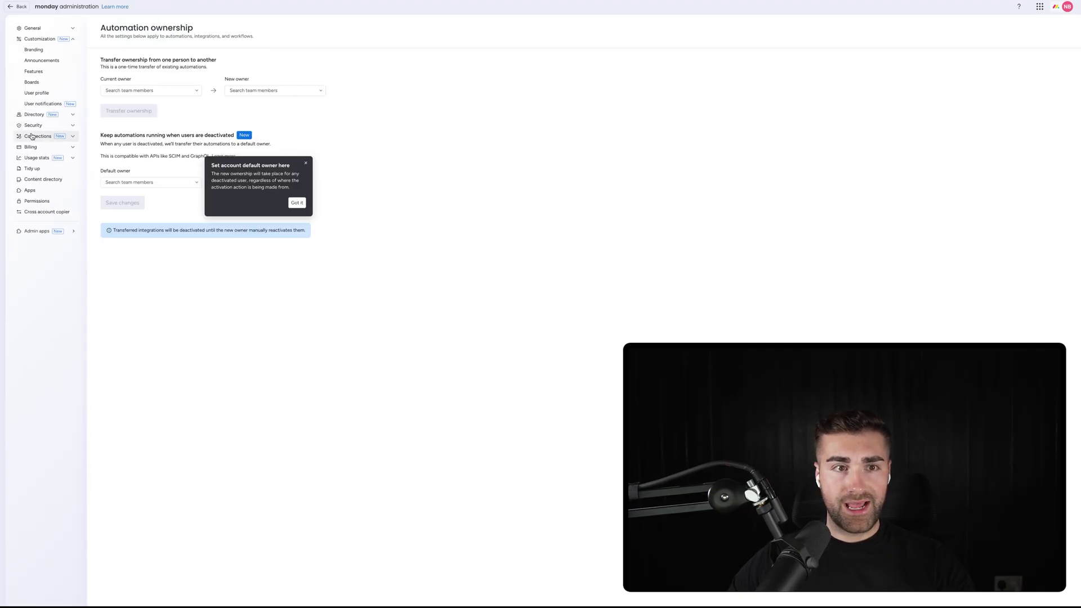
left_click(33, 136)
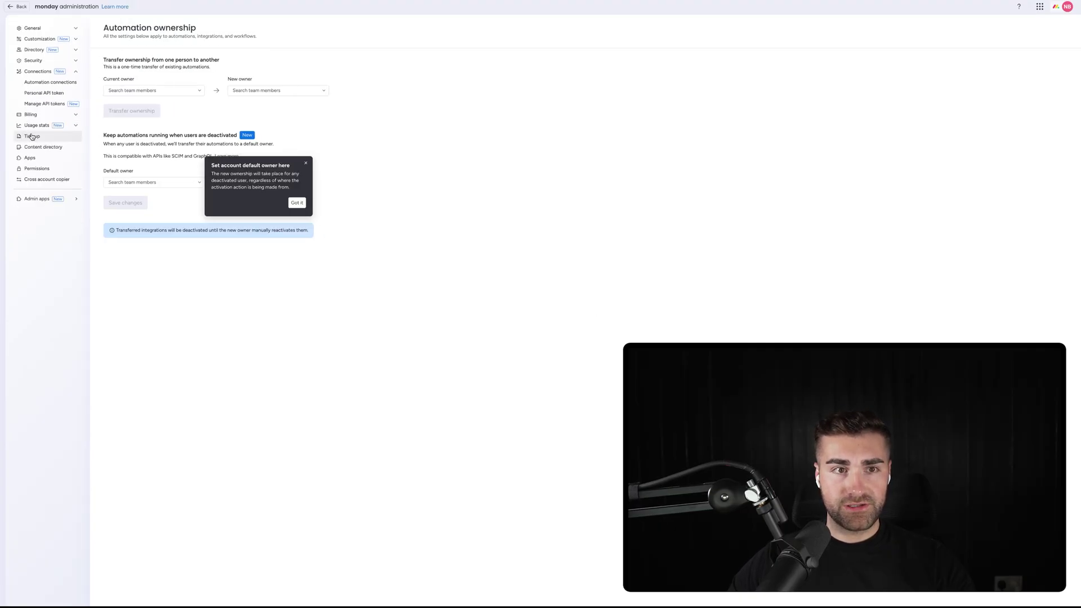
left_click(32, 95)
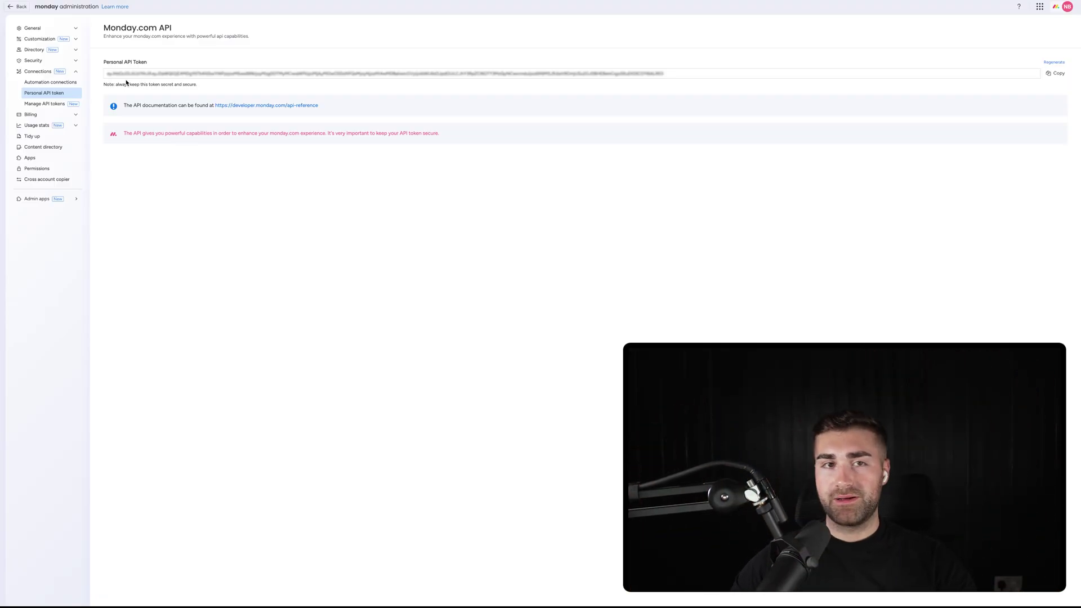
Switch to Zapier, view the API token form for connecting a new monday.com account, and close it without entering a token.
mouse_move(157, 1)
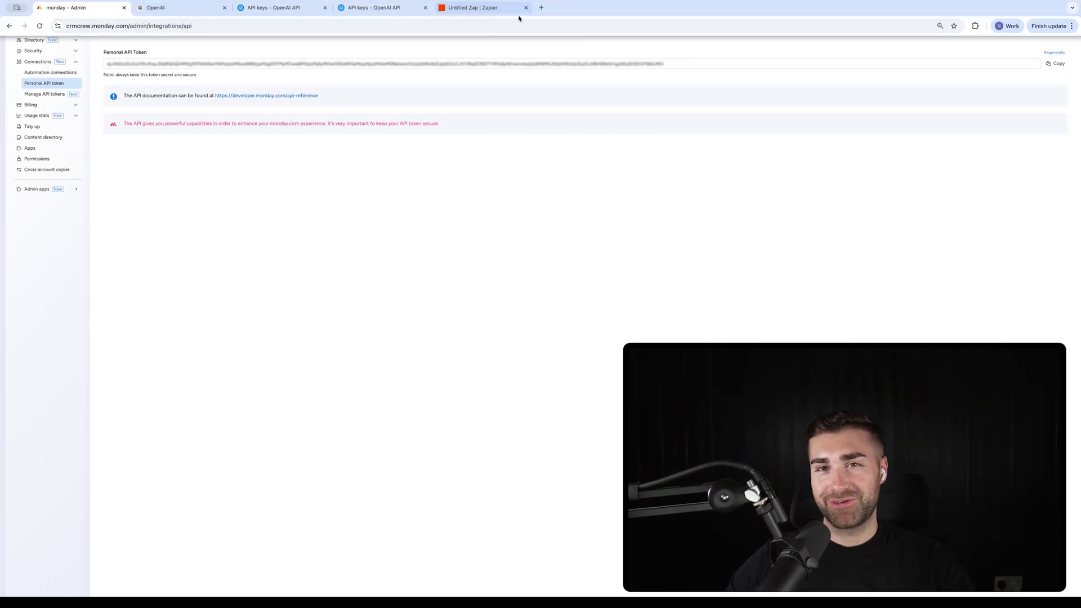
left_click(479, 7)
left_click(934, 176)
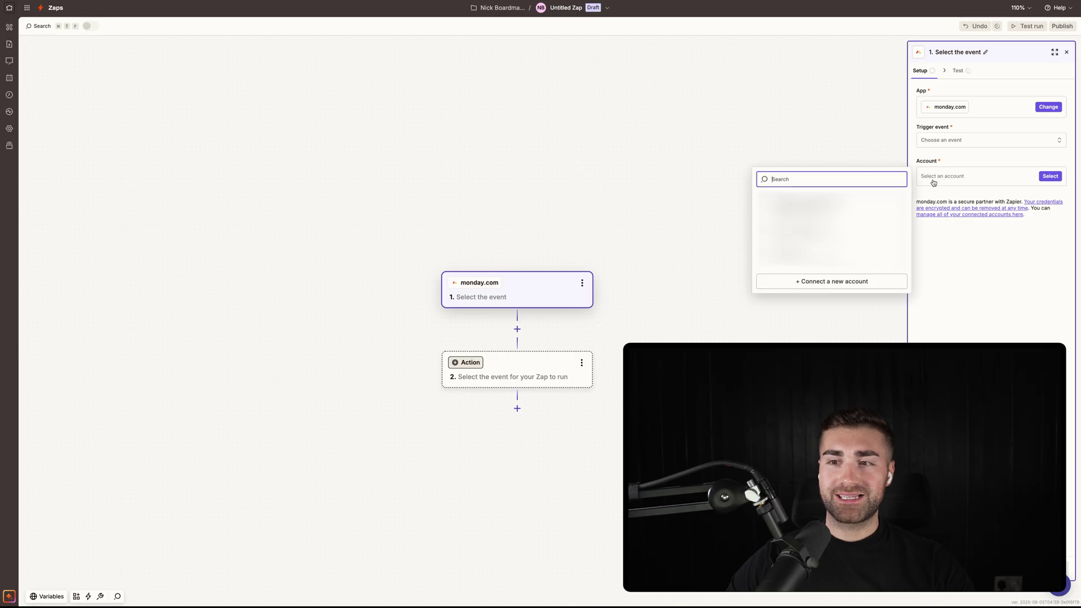
left_click(811, 281)
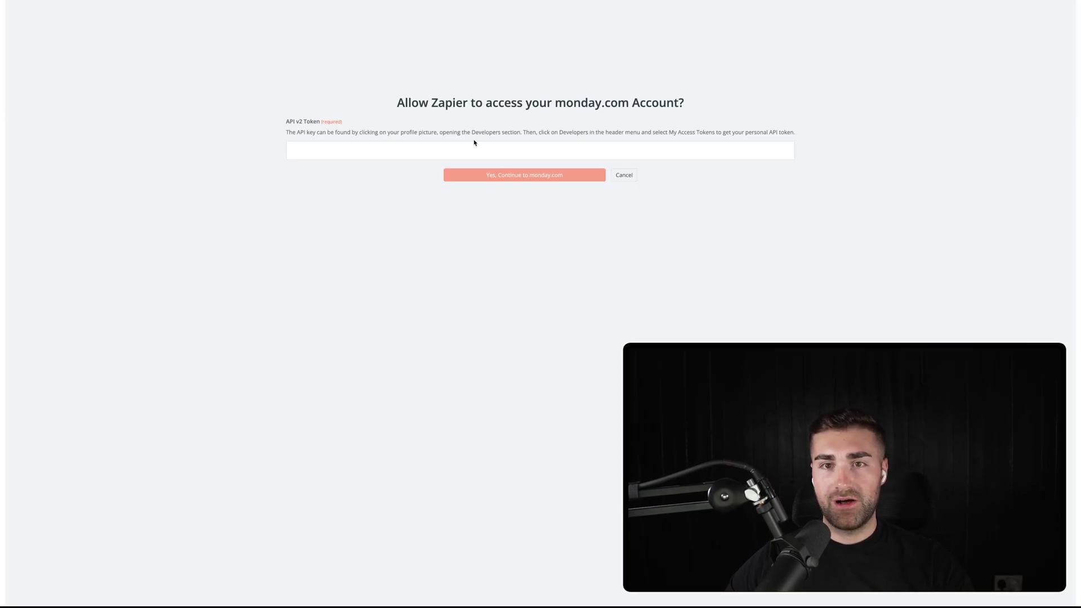
mouse_move(632, 6)
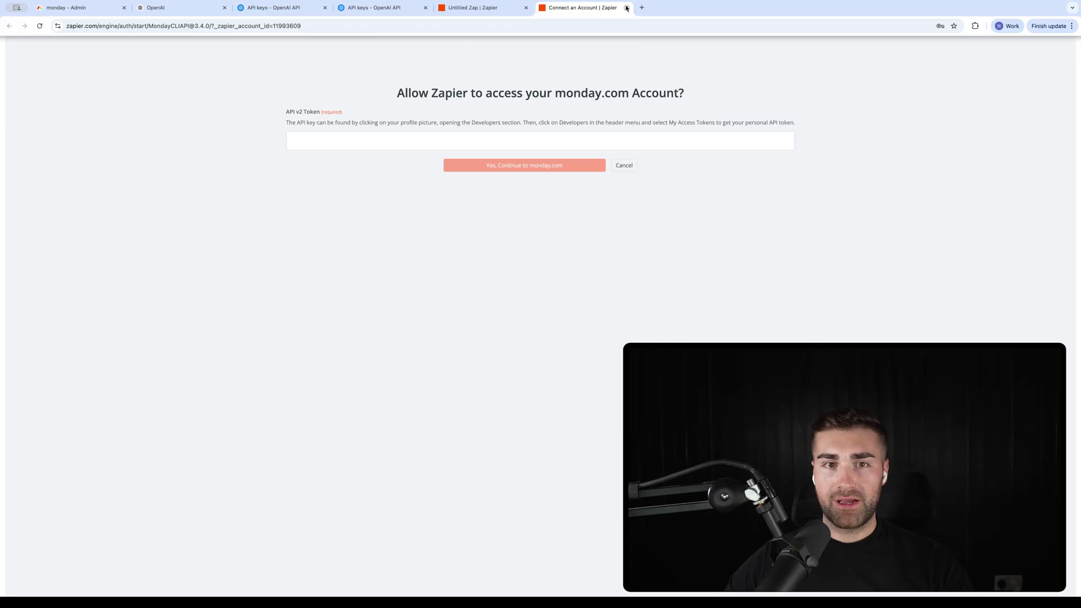
left_click(627, 8)
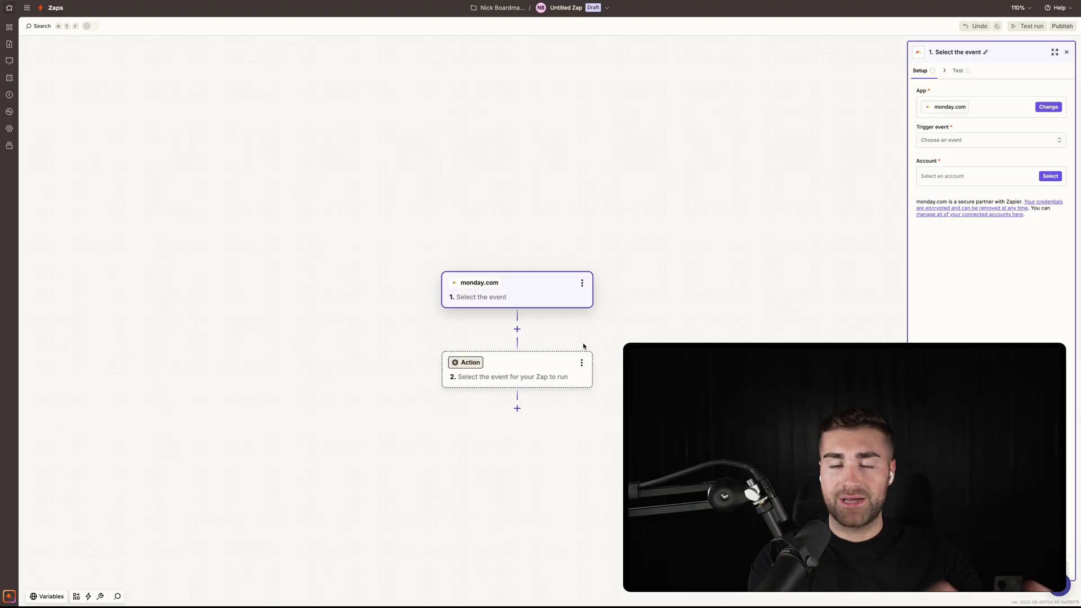
Choose the saved monday.com account for the trigger and set its trigger event to New Item in Board.
left_click(984, 175)
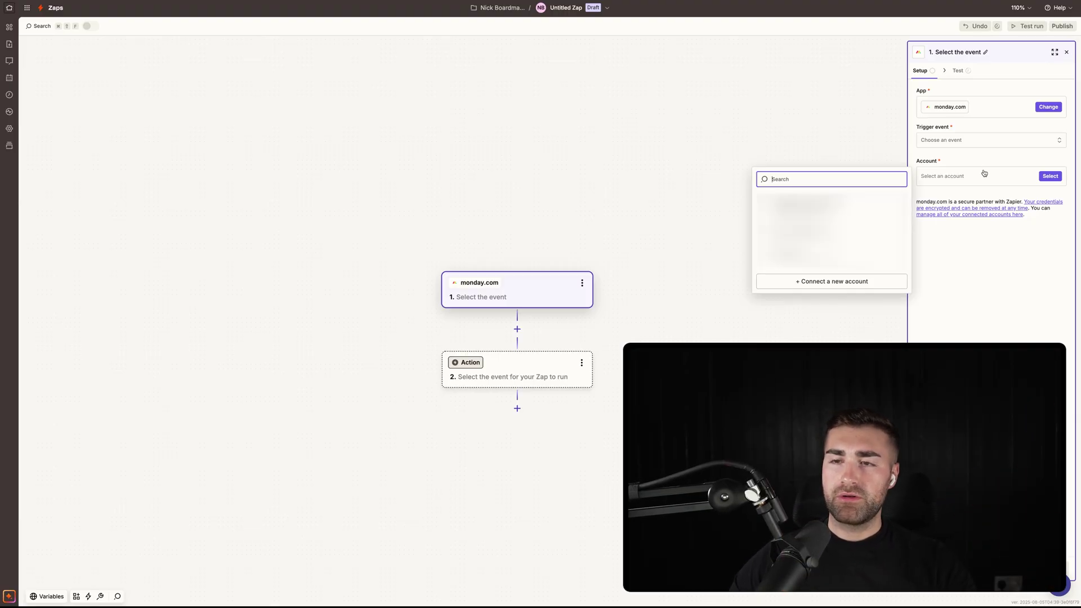
key("Escape")
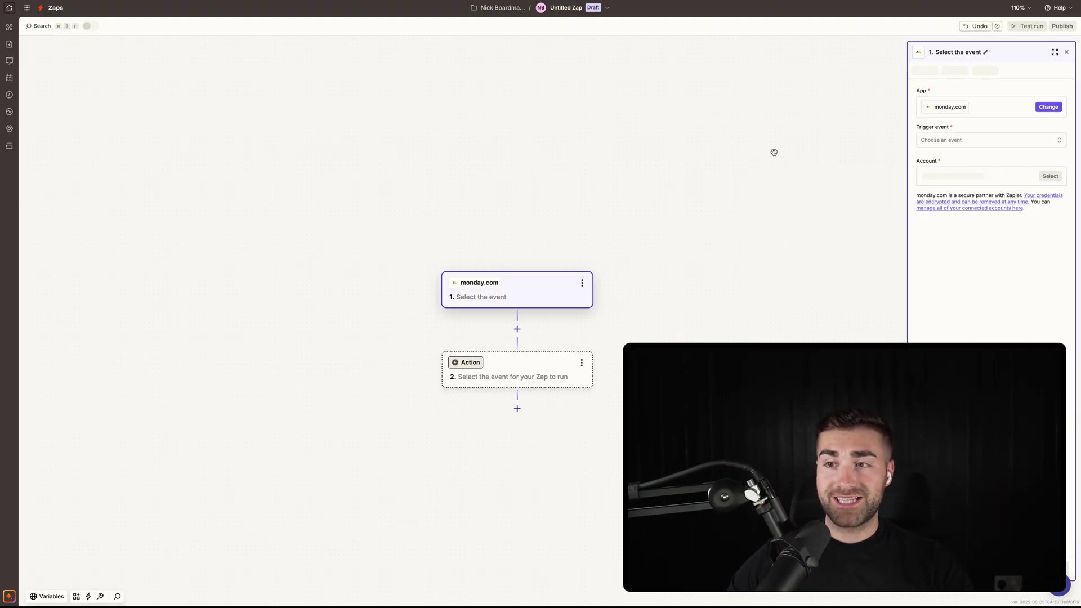
left_click(968, 140)
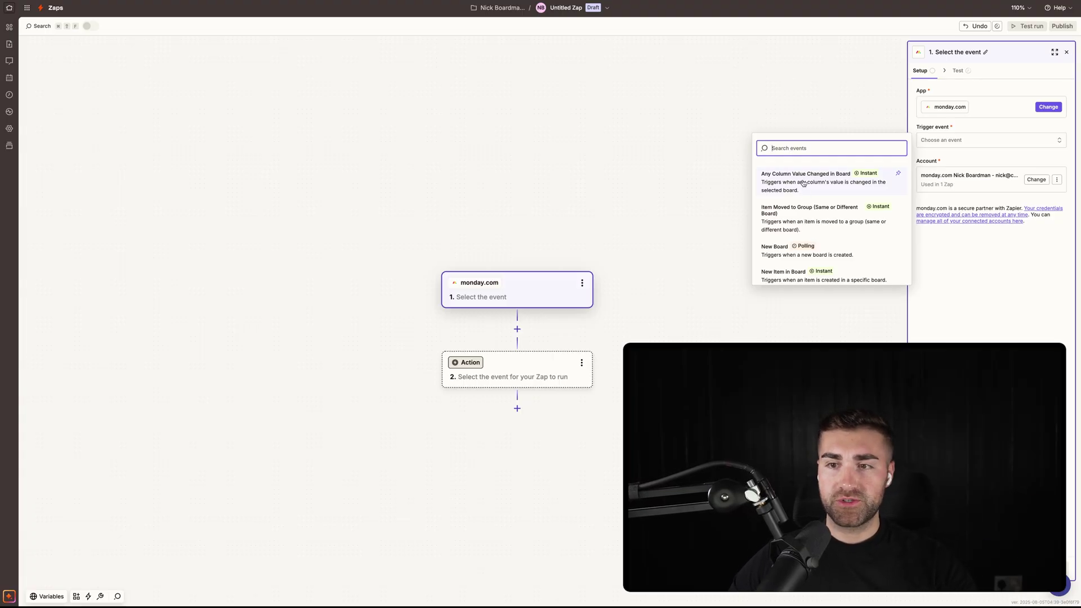
scroll(804, 196, "down", 2)
left_click(798, 212)
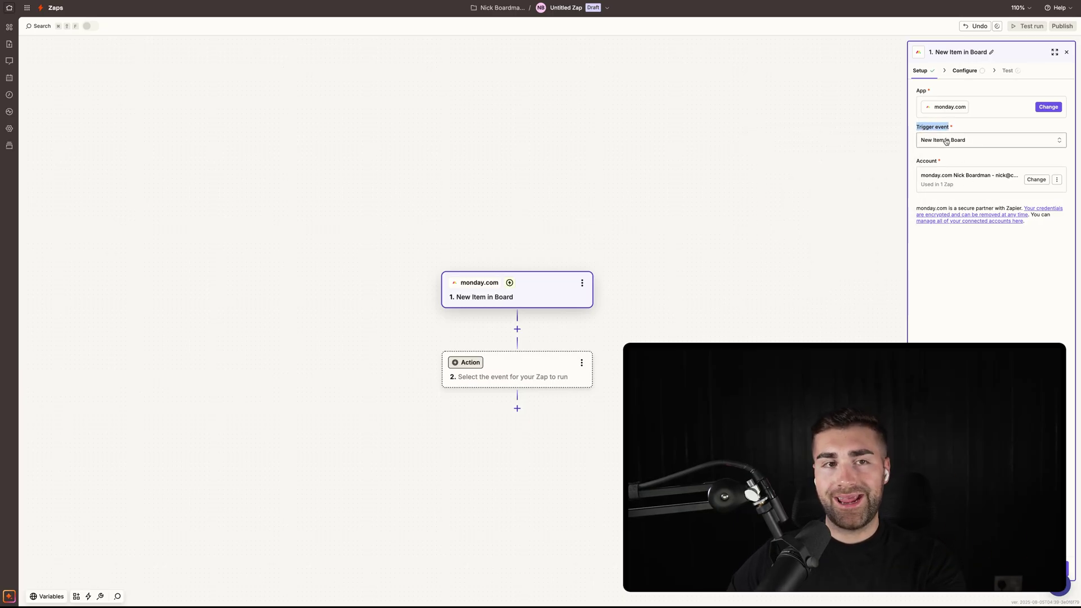
Set the trigger's Board ID to the Projects board and test the trigger to find recent records.
left_click(990, 570)
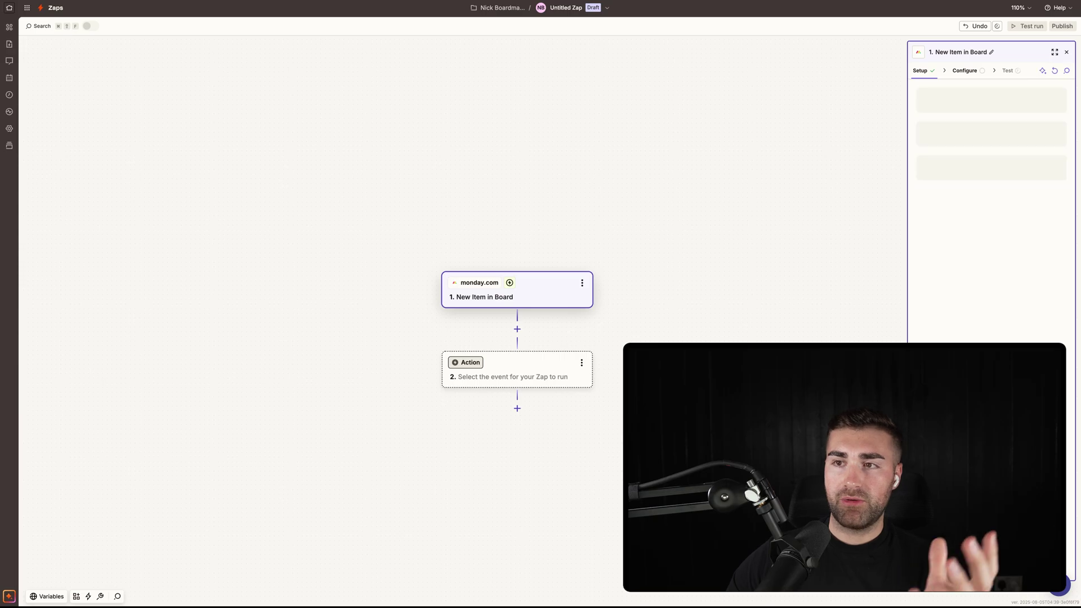
left_click(956, 196)
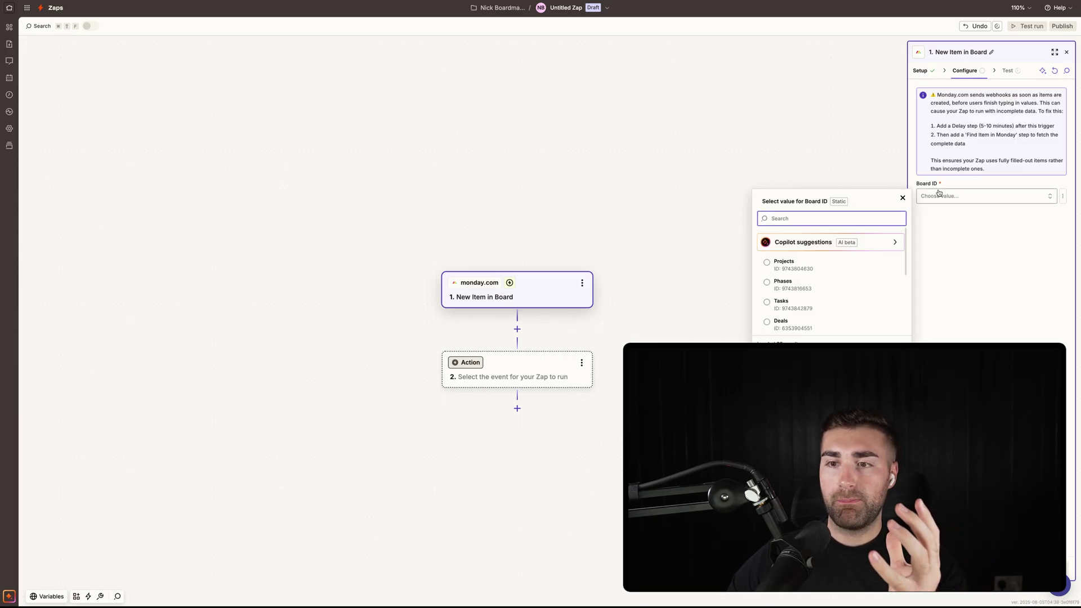
left_click(816, 266)
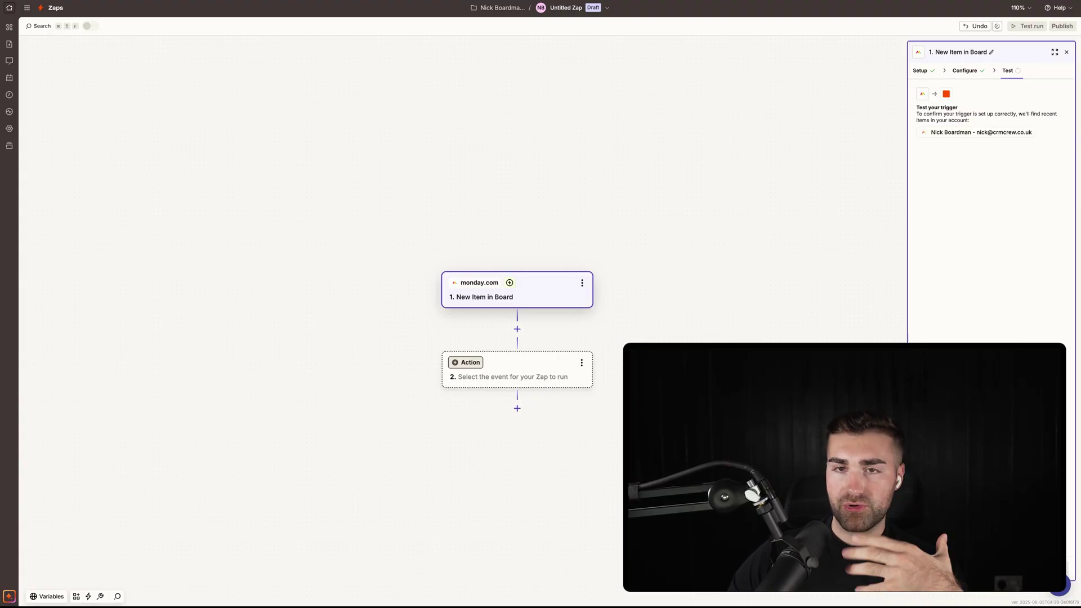
left_click(963, 178)
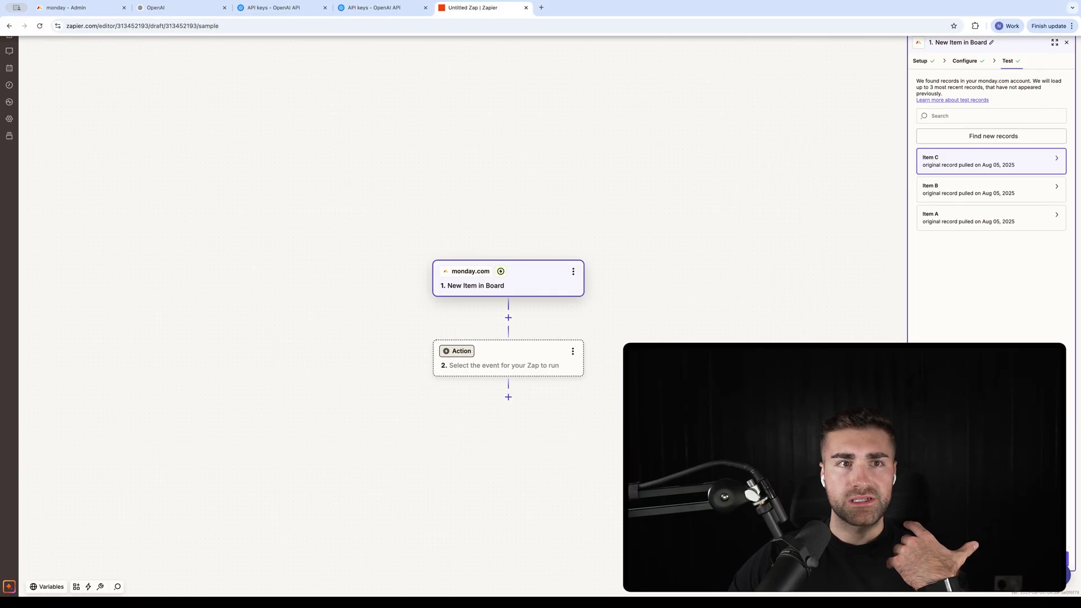
Switch to monday.com, leave administration to view the Projects board in the YouTube Demo workspace, and return to the Zap in Zapier.
left_click(53, 6)
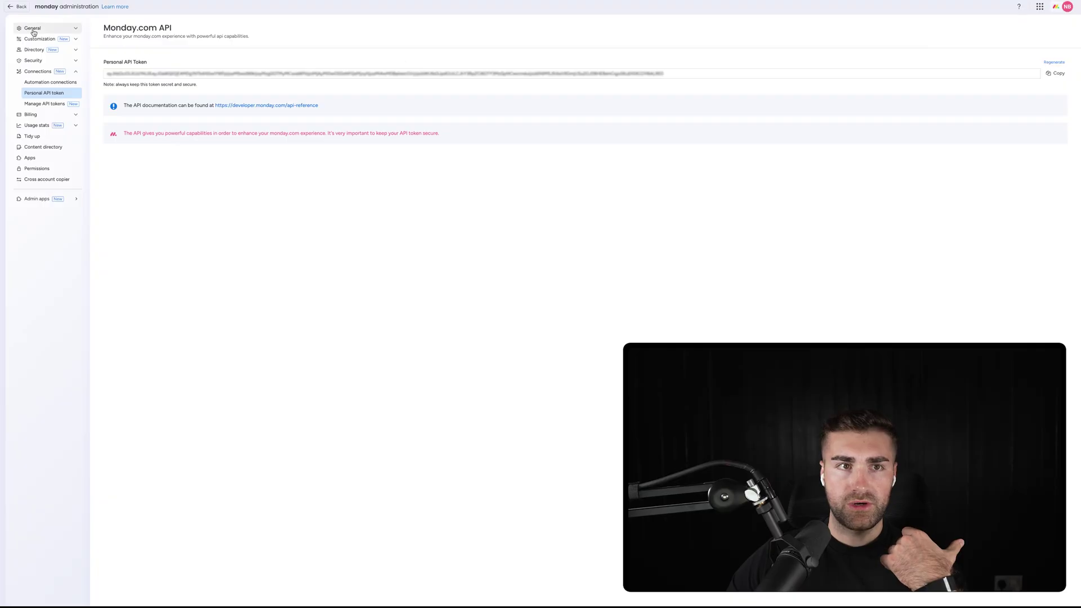
left_click(17, 7)
left_click(33, 101)
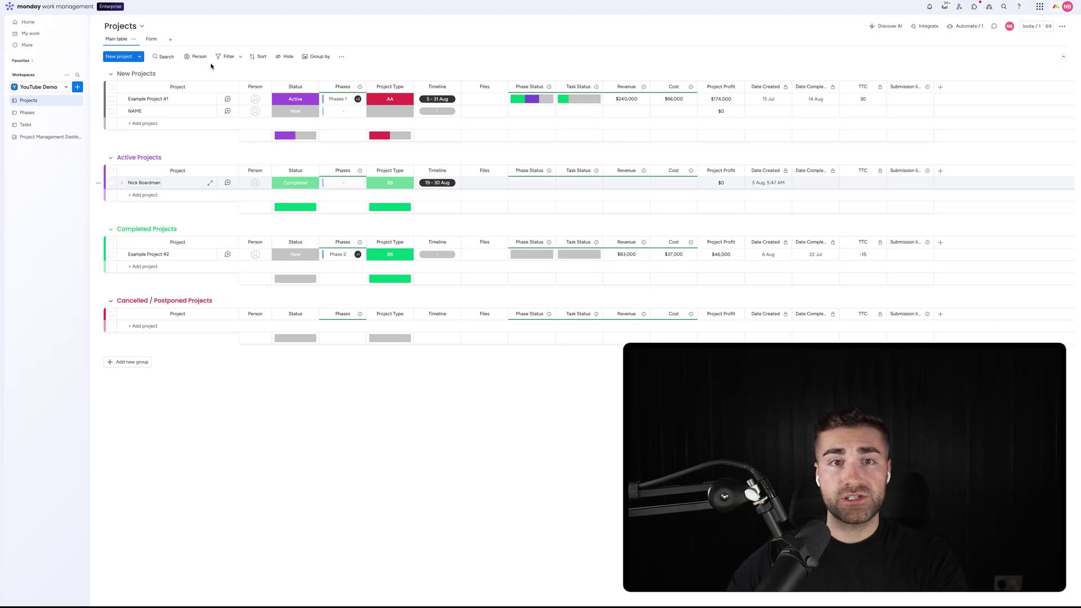
left_click(484, 7)
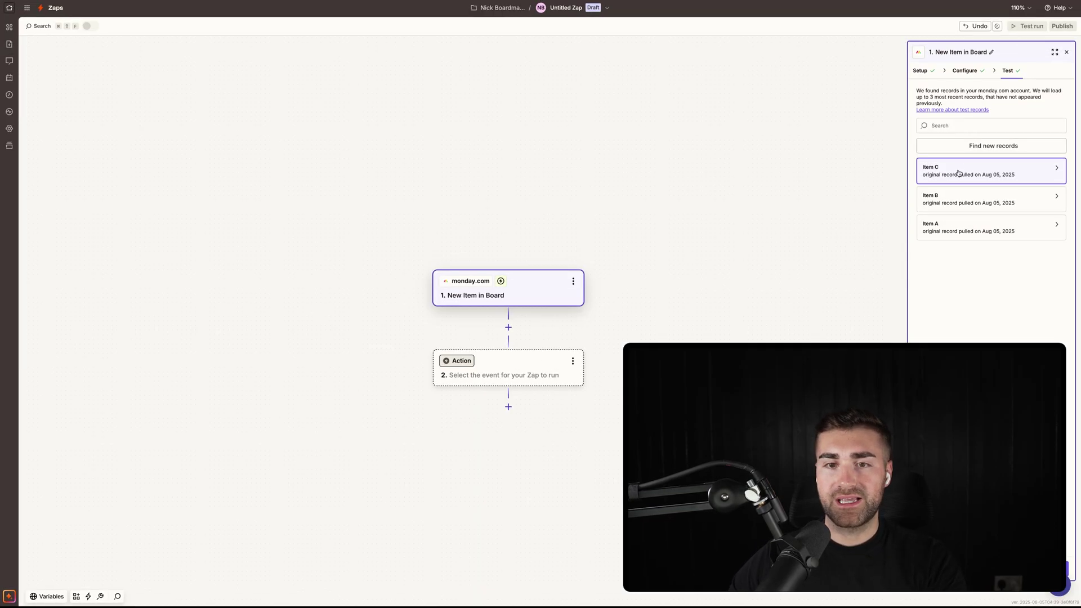
Search the apps for "chat" and set ChatGPT (OpenAI) as the app of the Zap's action step.
left_click_drag(701, 219, 681, 186)
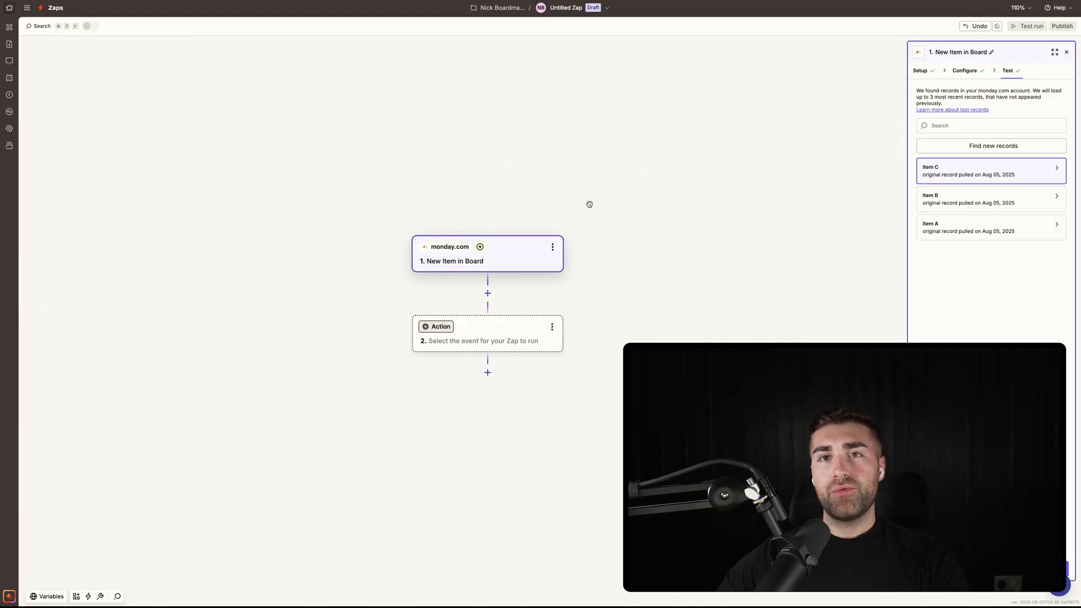
left_click(497, 333)
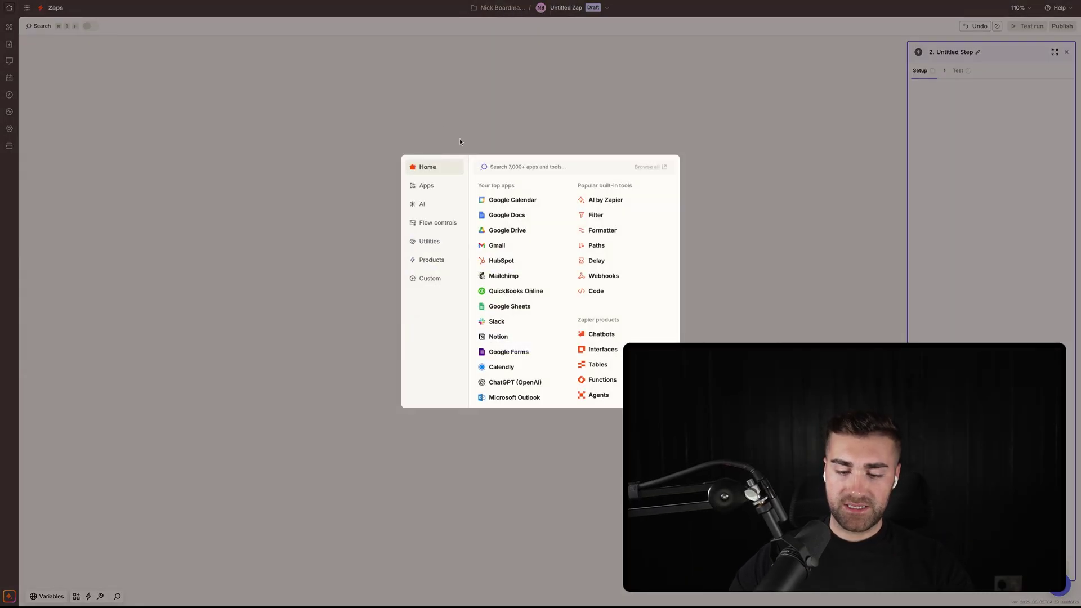
type("chat")
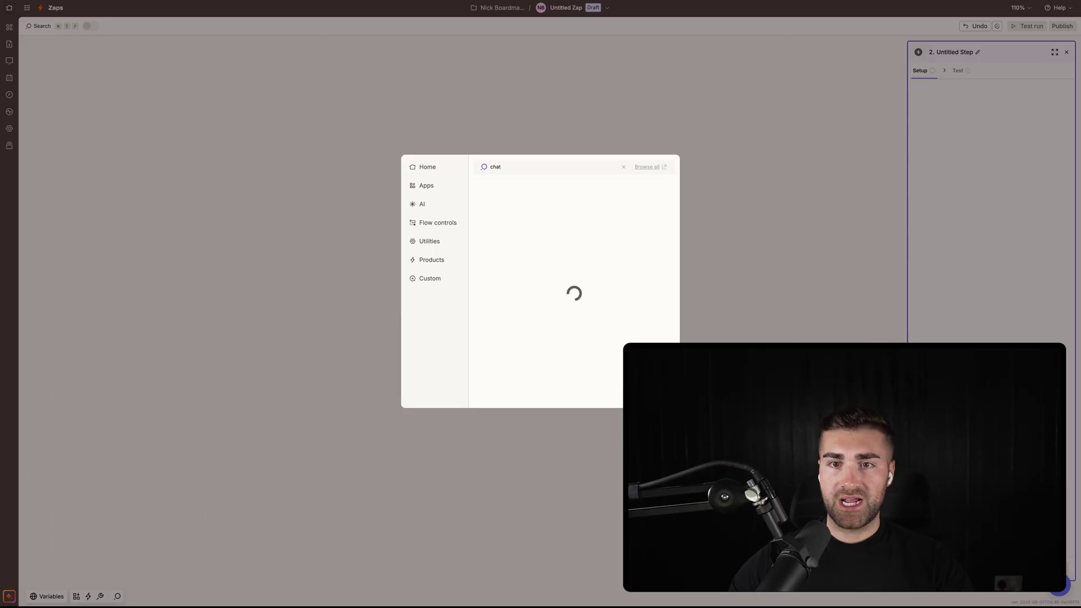
left_click(513, 186)
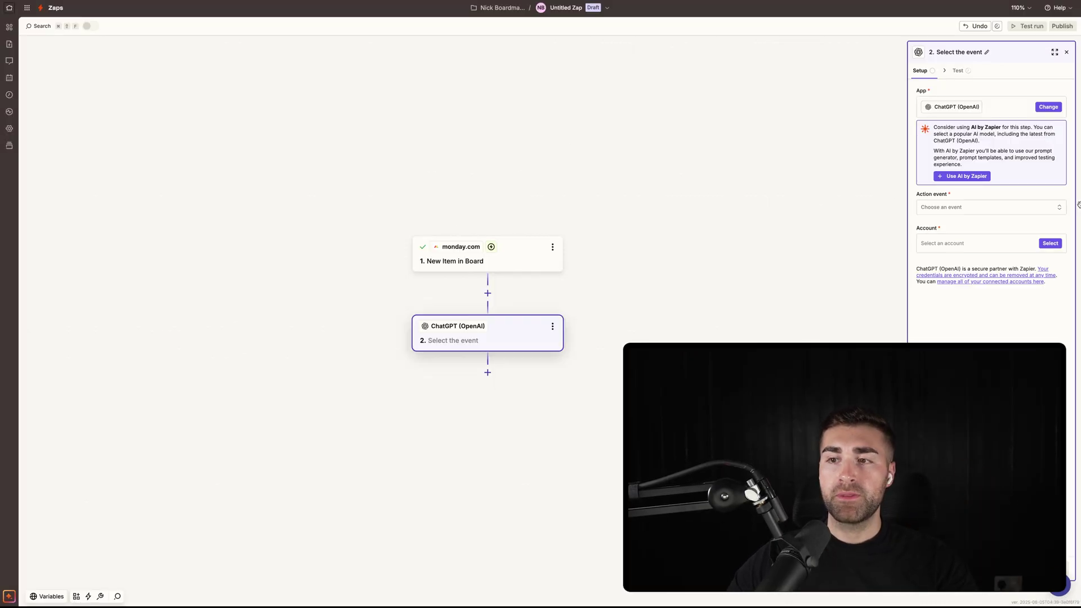
View the form for connecting a new ChatGPT account and OpenAI's API keys page, and close the form without entering a key.
left_click(992, 246)
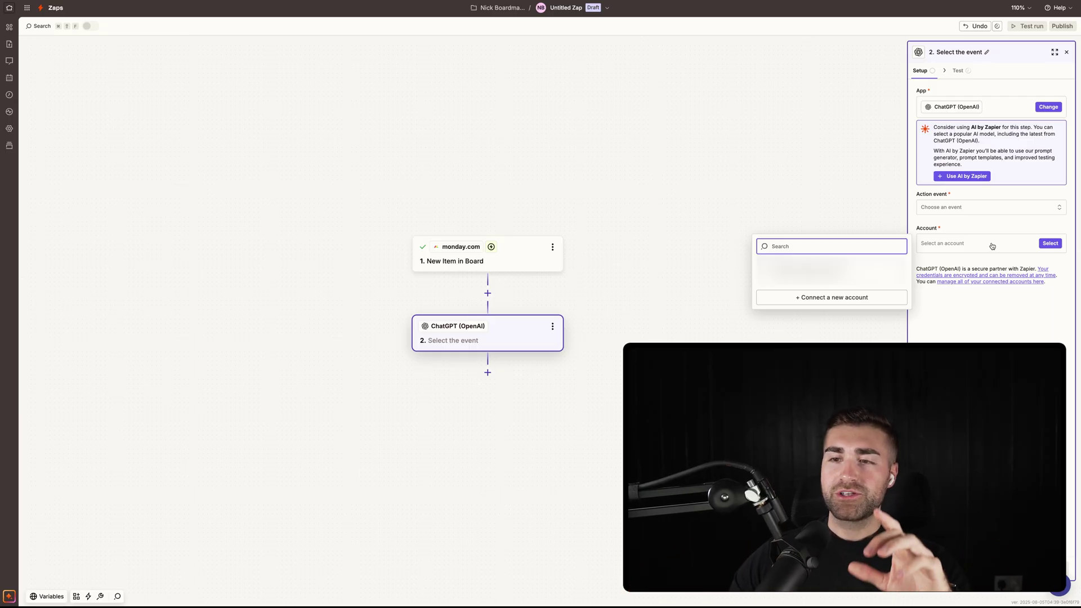
left_click(820, 298)
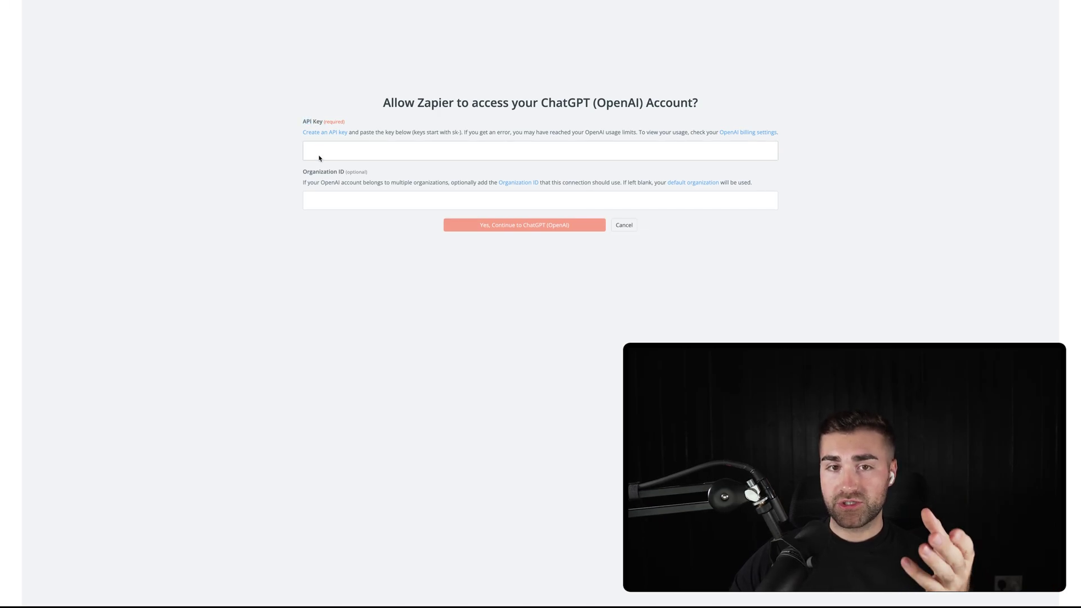
mouse_move(390, 1)
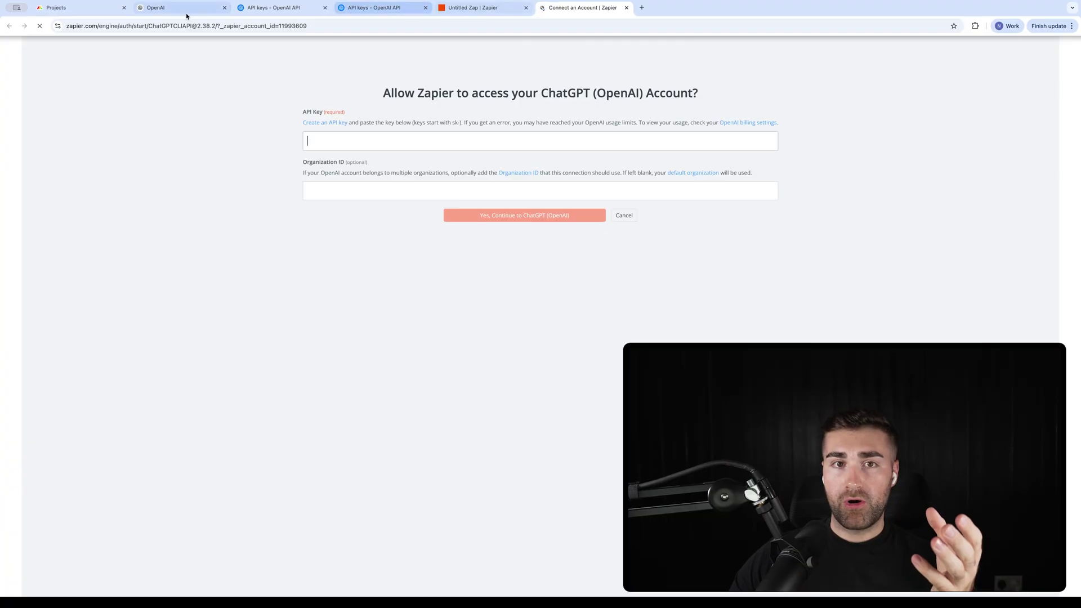
left_click(293, 8)
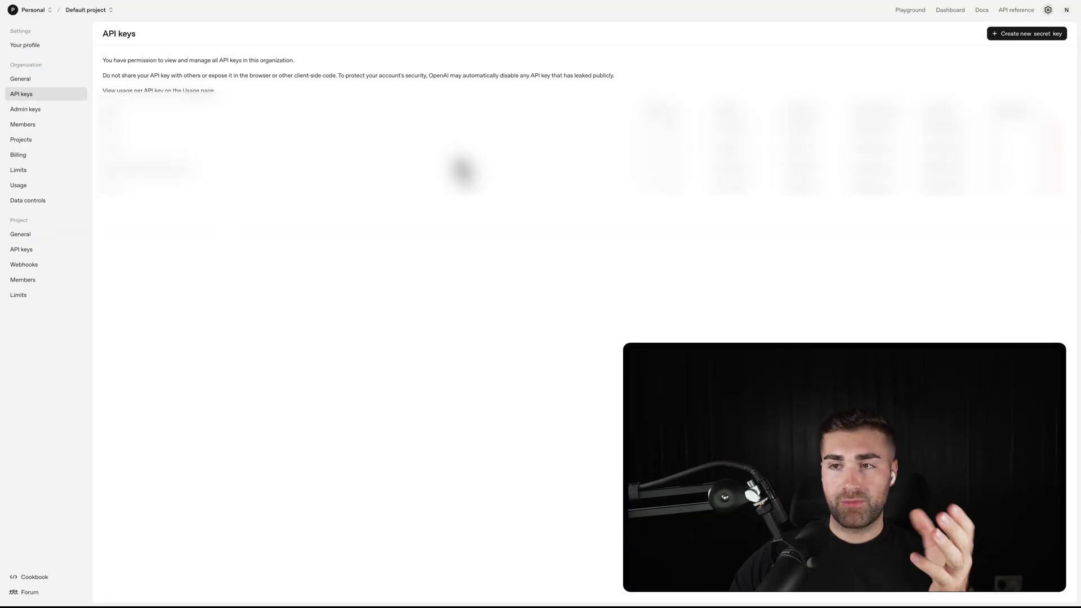
mouse_move(541, 2)
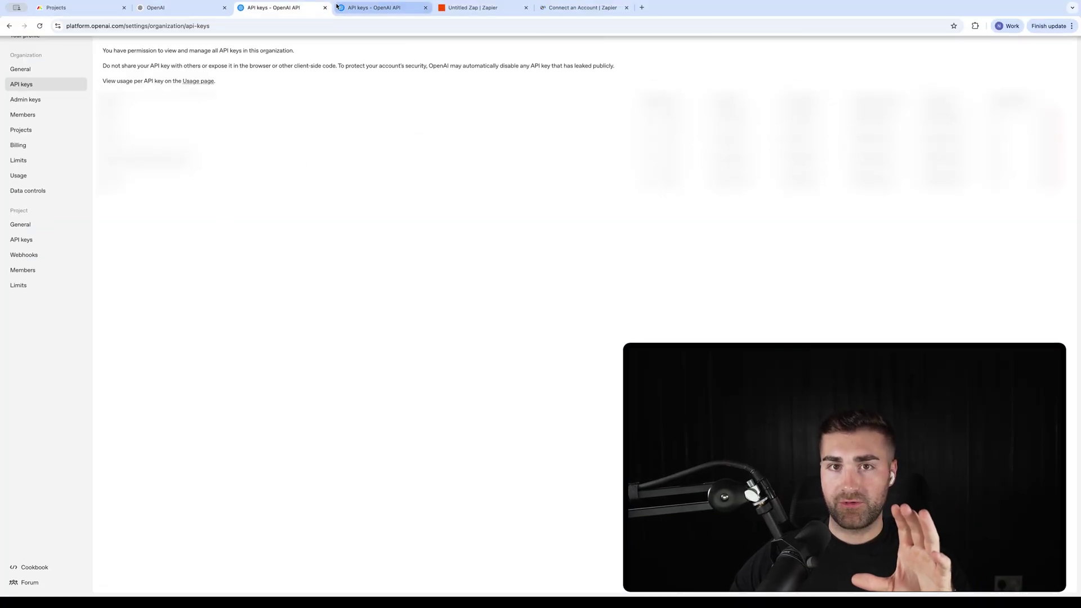
left_click(596, 10)
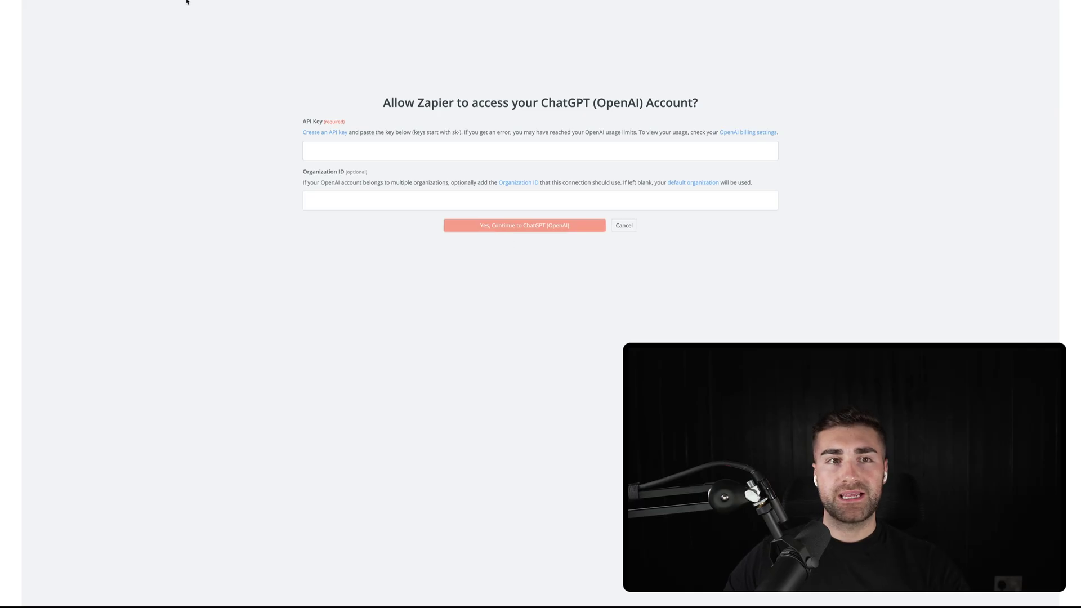
left_click(627, 8)
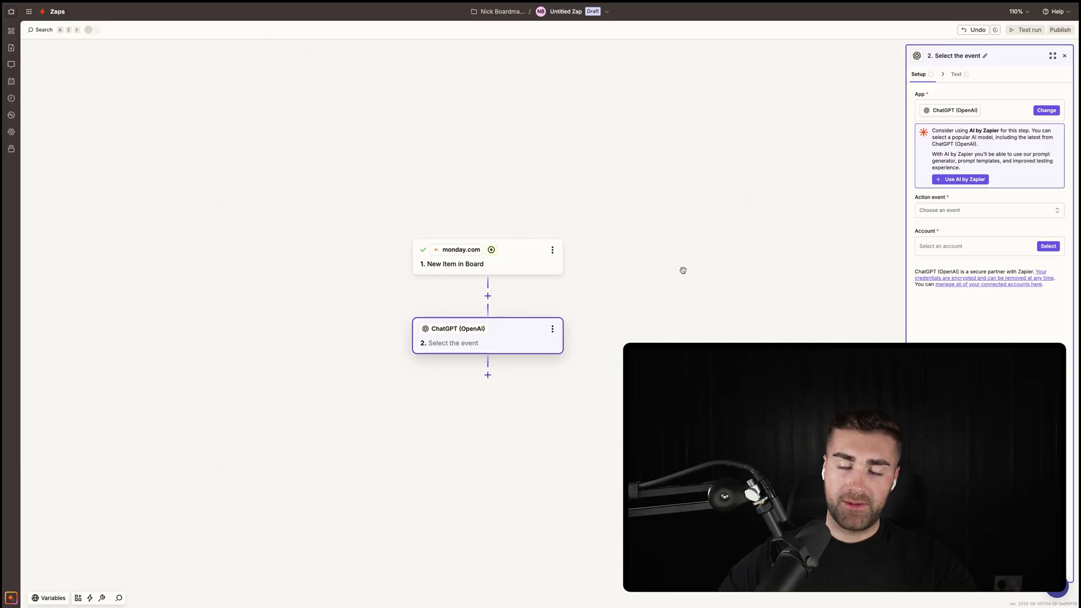
Use the existing ChatGPT account for the action step, and check the monday.com trigger's configuration before returning to the ChatGPT step.
left_click(924, 247)
left_click(784, 227)
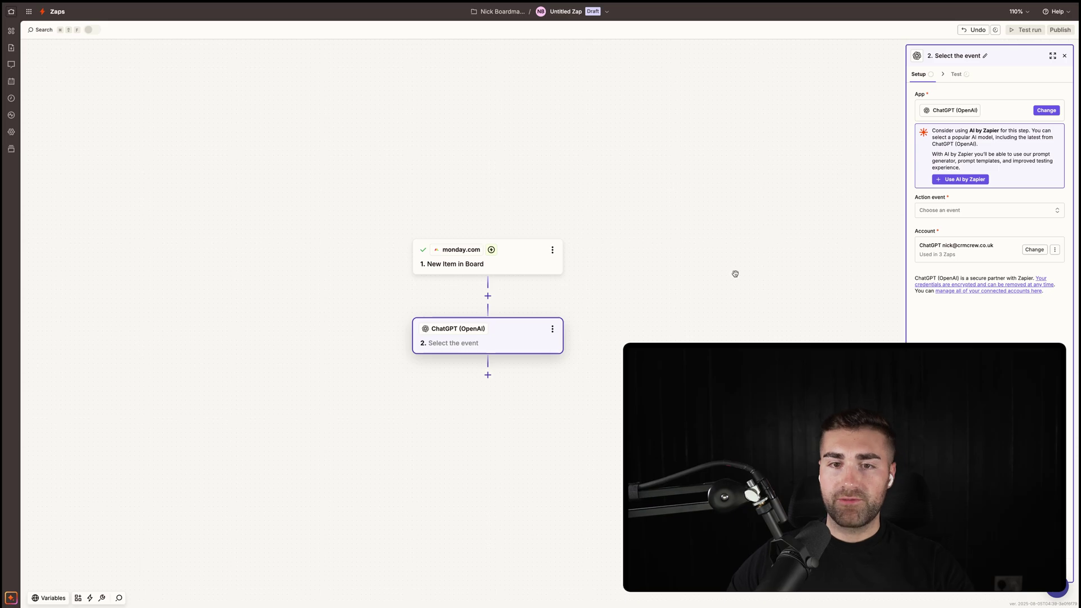
left_click_drag(735, 273, 690, 236)
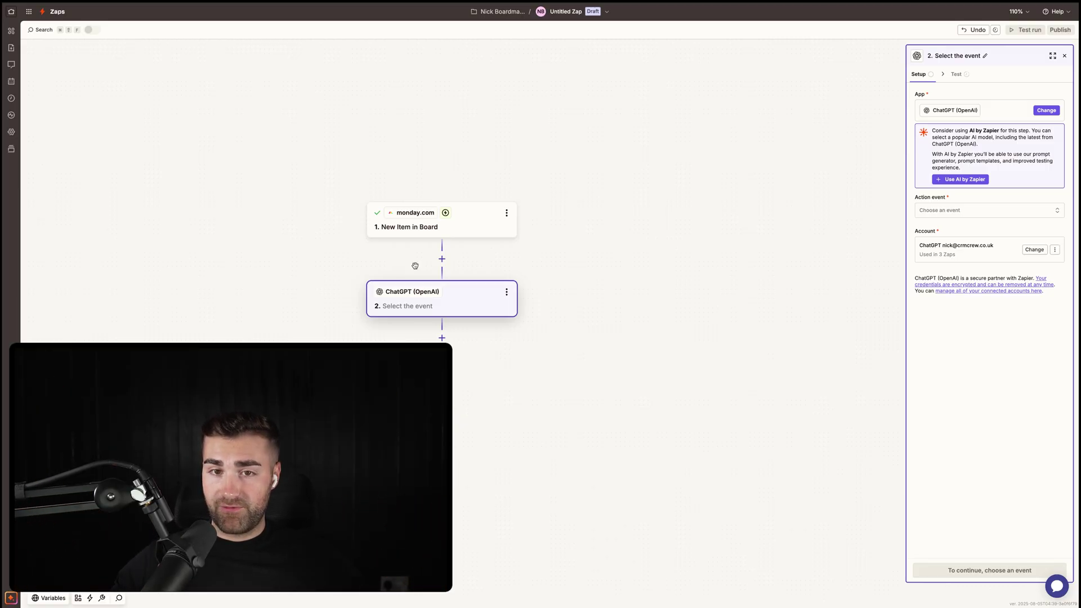
left_click(423, 226)
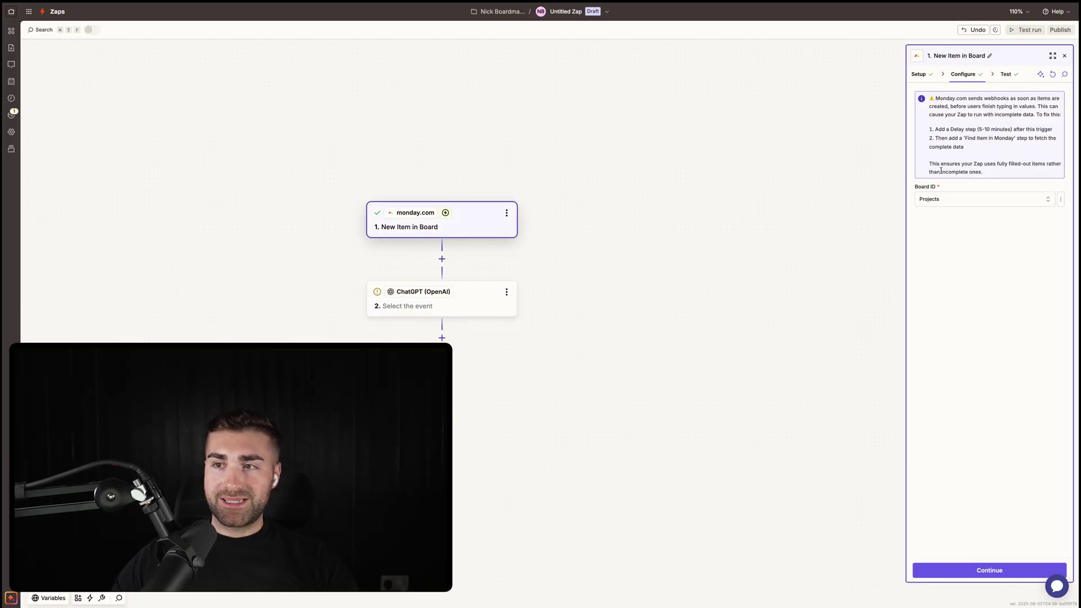
left_click(455, 298)
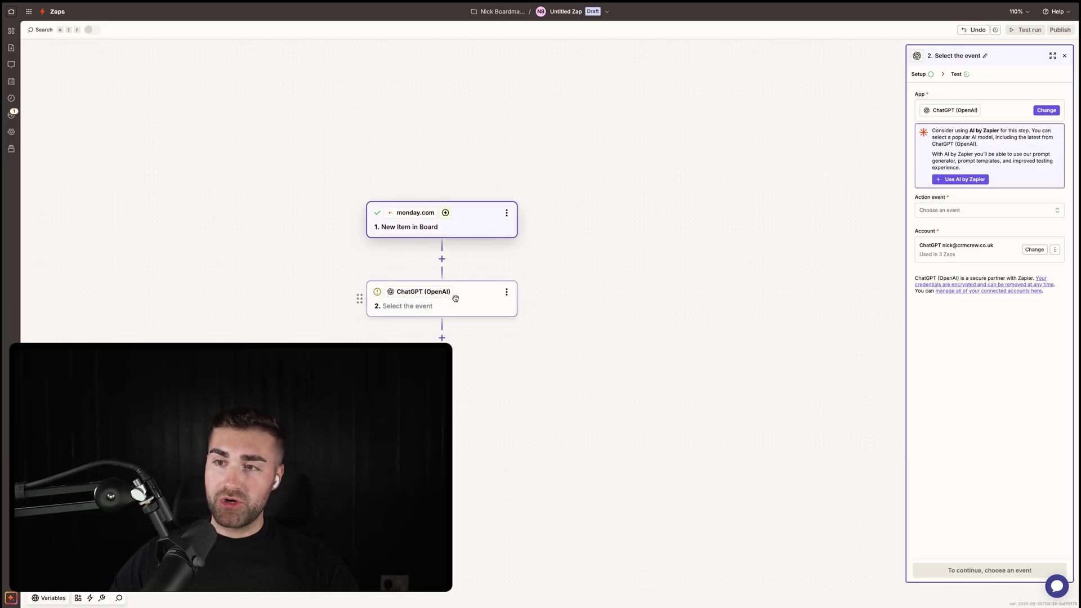
Look through the full list of standard action events offered for ChatGPT (OpenAI).
left_click(947, 210)
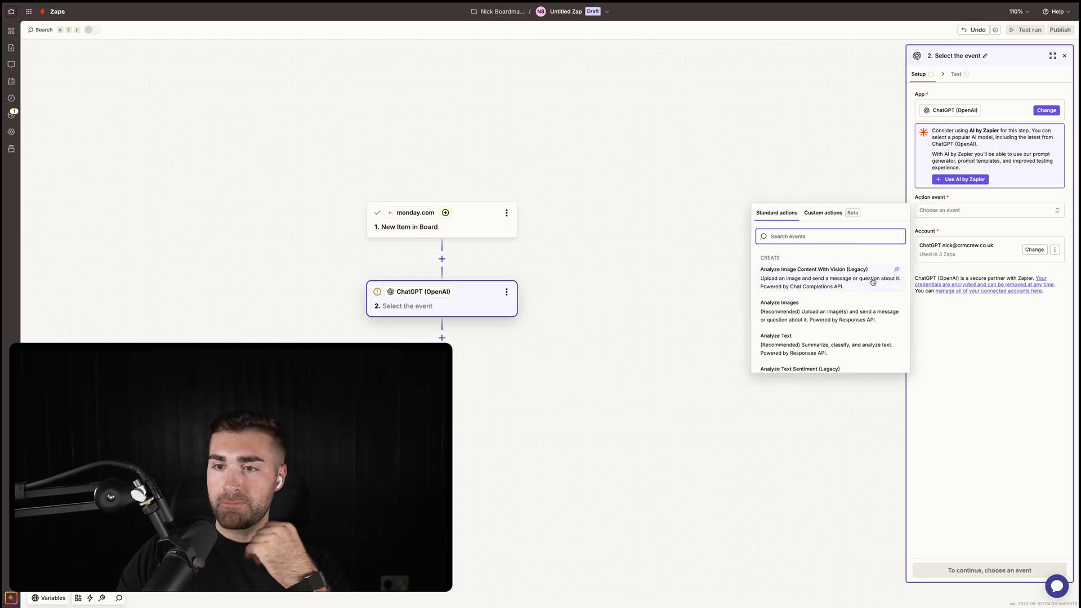
scroll(805, 309, "down", 1)
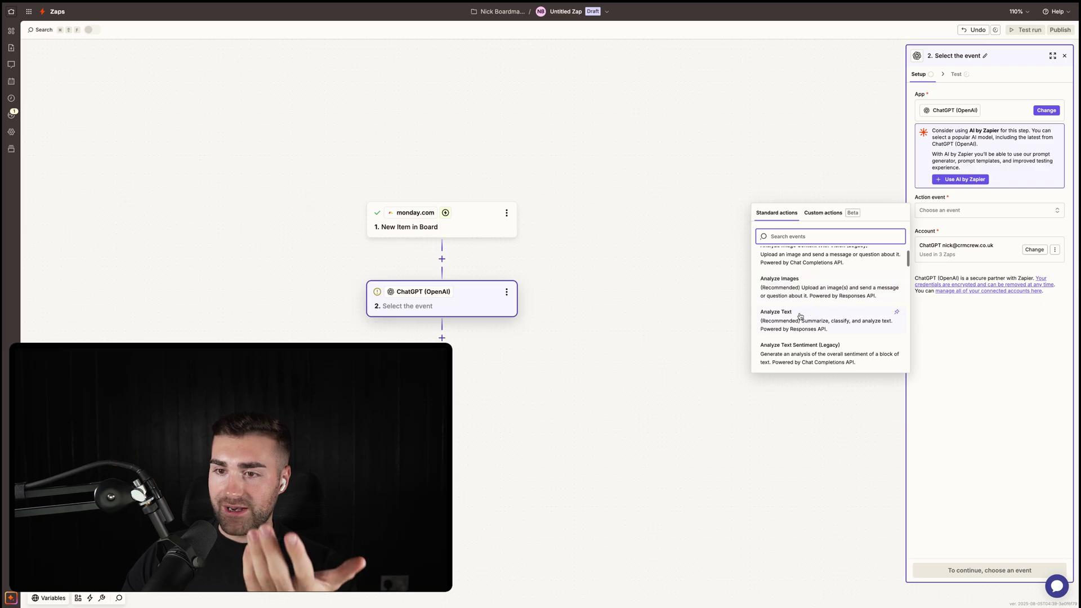
scroll(799, 316, "down", 3)
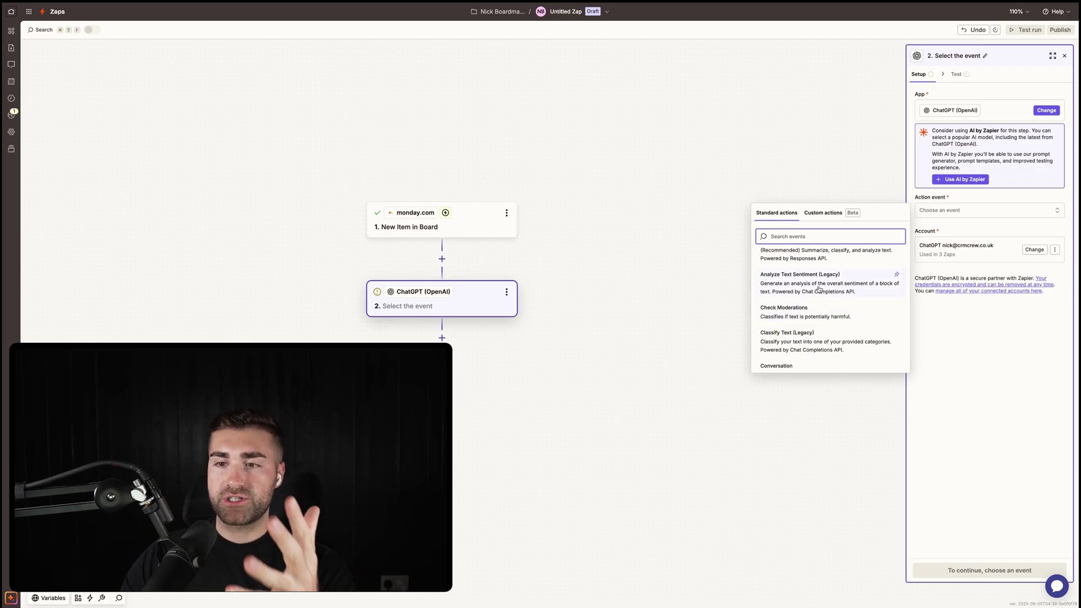
scroll(822, 293, "down", 3)
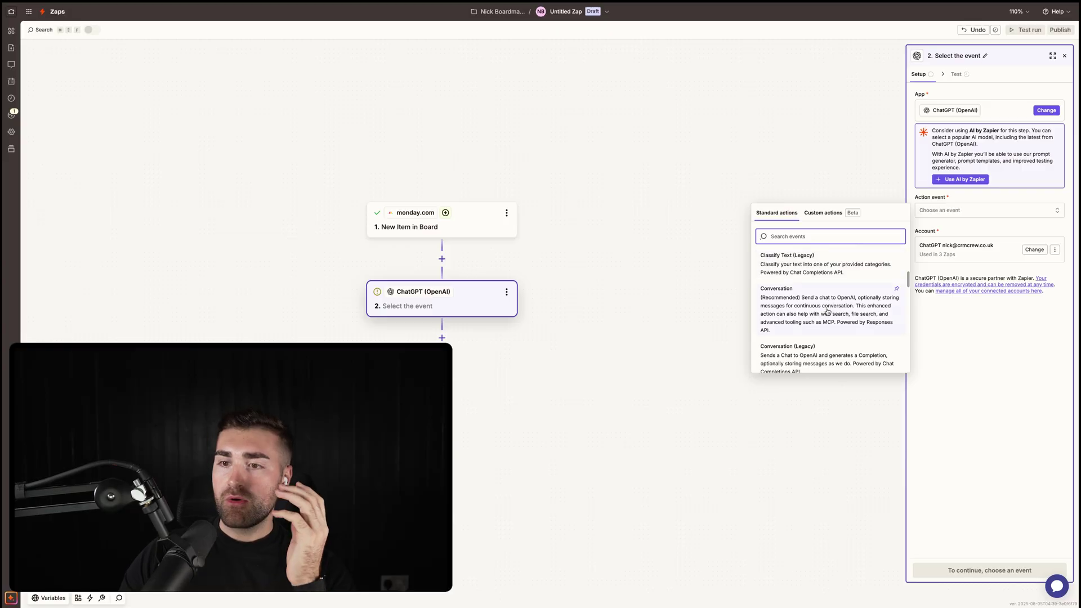
scroll(826, 312, "down", 4)
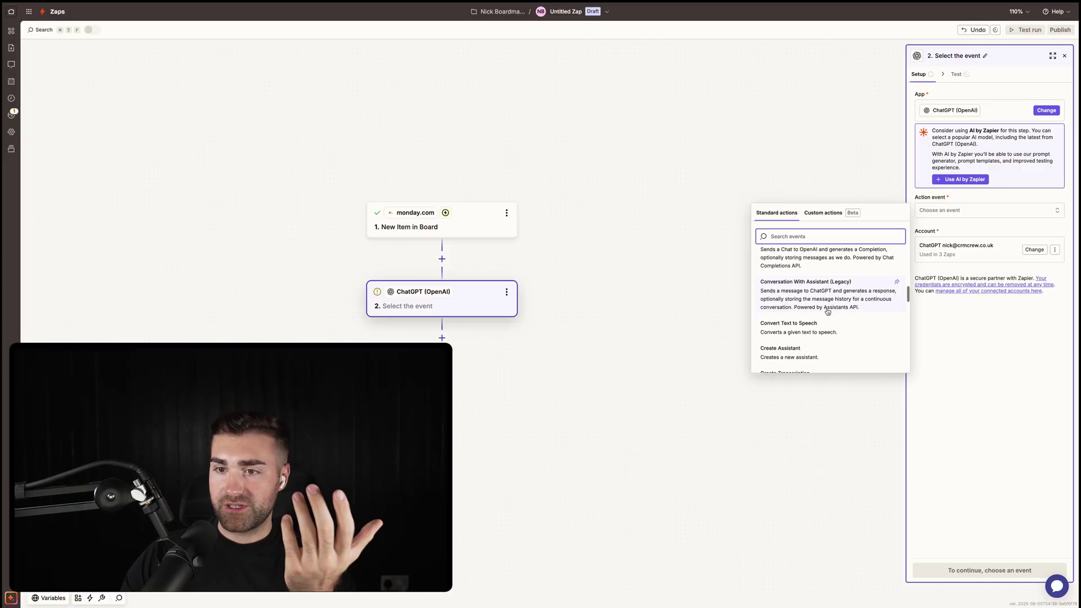
scroll(826, 311, "down", 1)
scroll(816, 306, "down", 3)
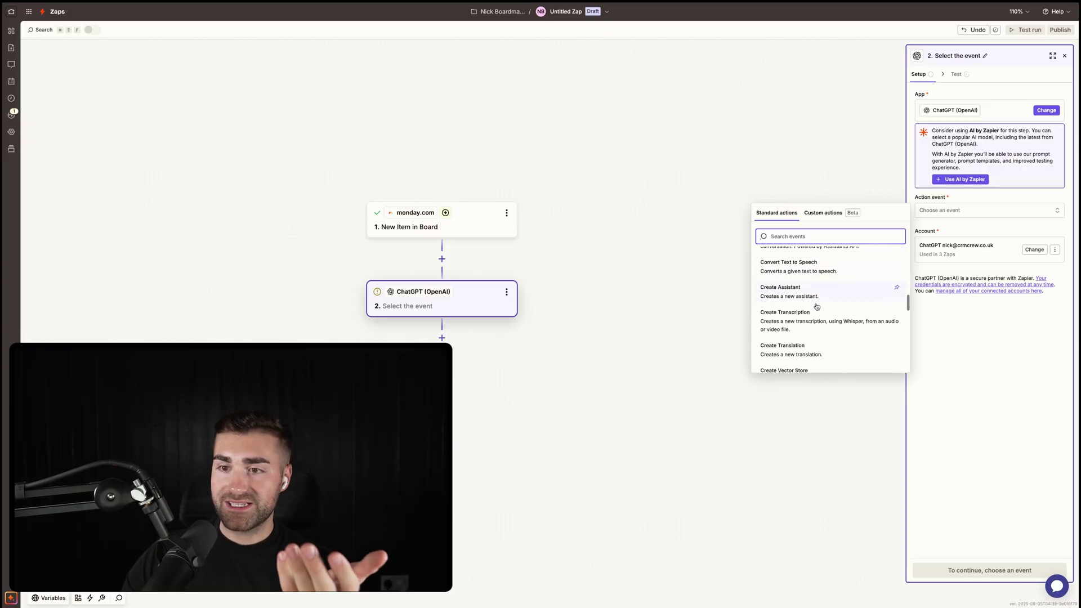
scroll(793, 324, "down", 2)
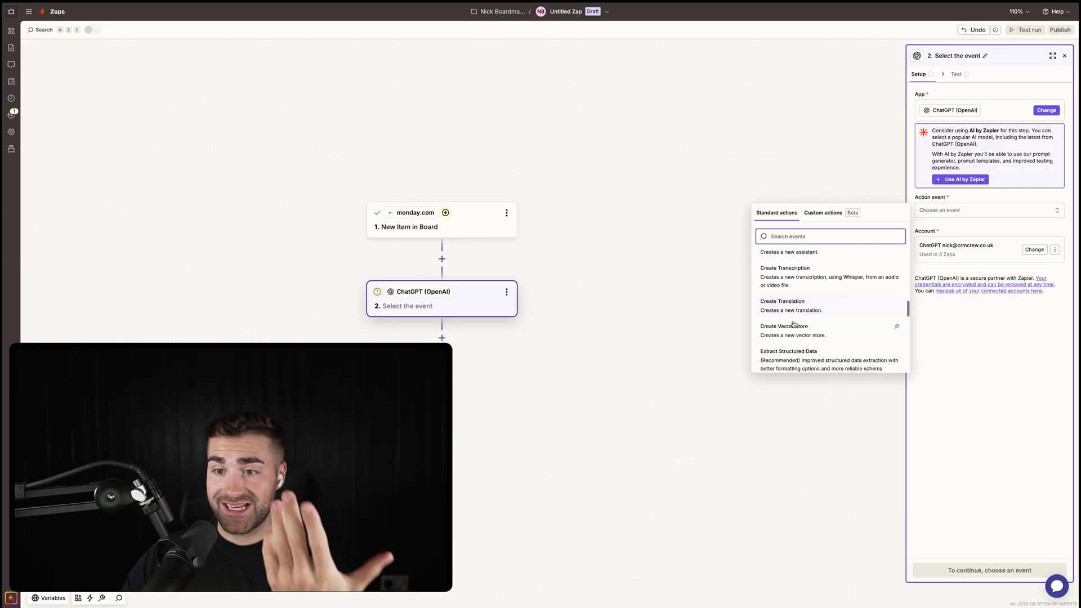
scroll(793, 324, "down", 6)
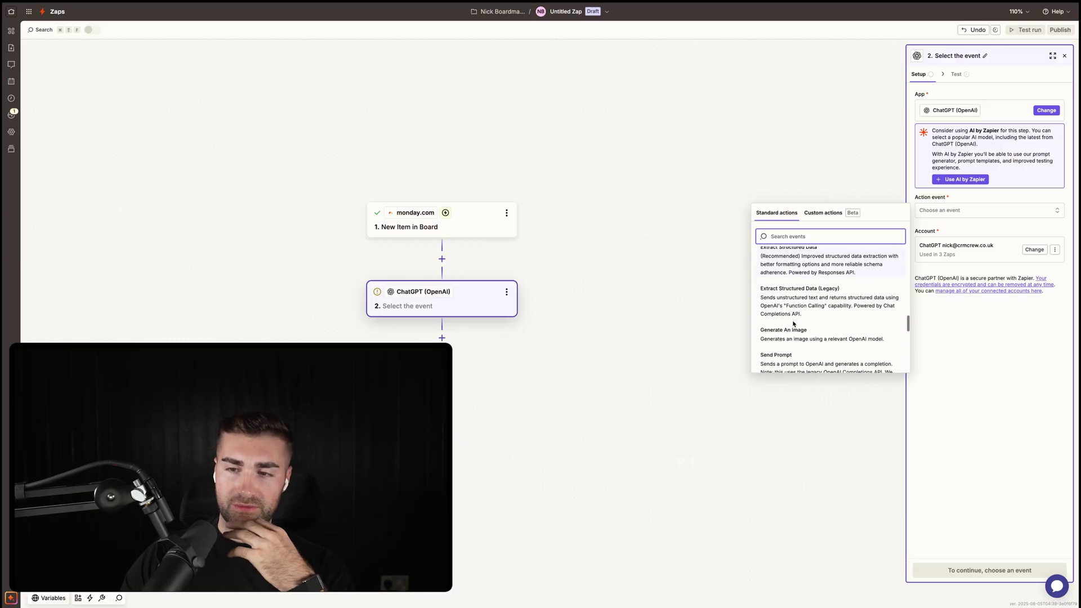
scroll(789, 316, "down", 5)
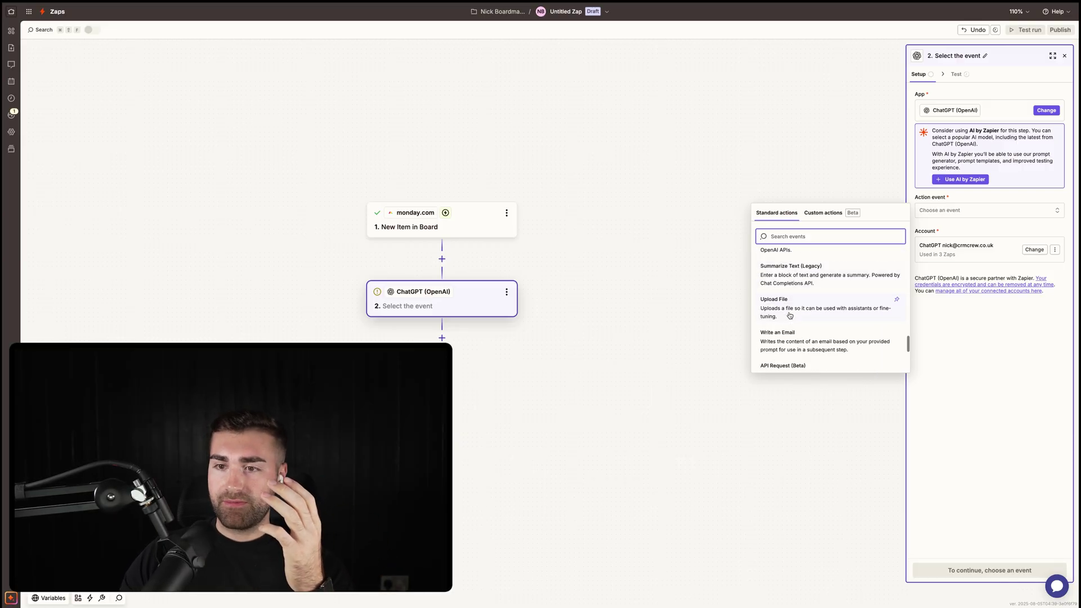
scroll(790, 315, "down", 4)
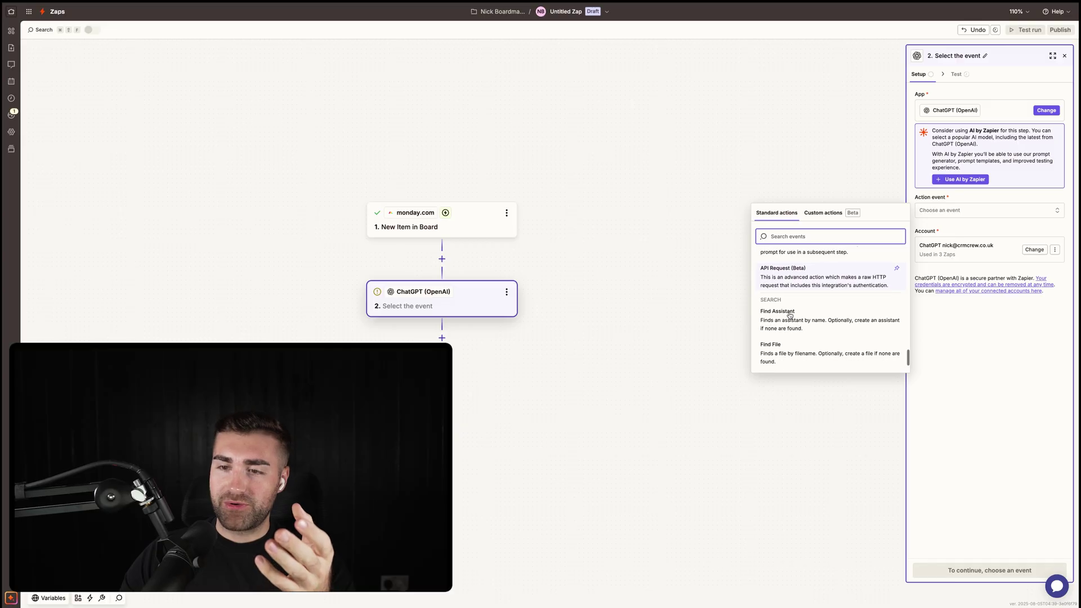
Set the ChatGPT step's action event to the recommended Conversation and continue to its configuration.
scroll(790, 315, "up", 3)
scroll(789, 315, "up", 10)
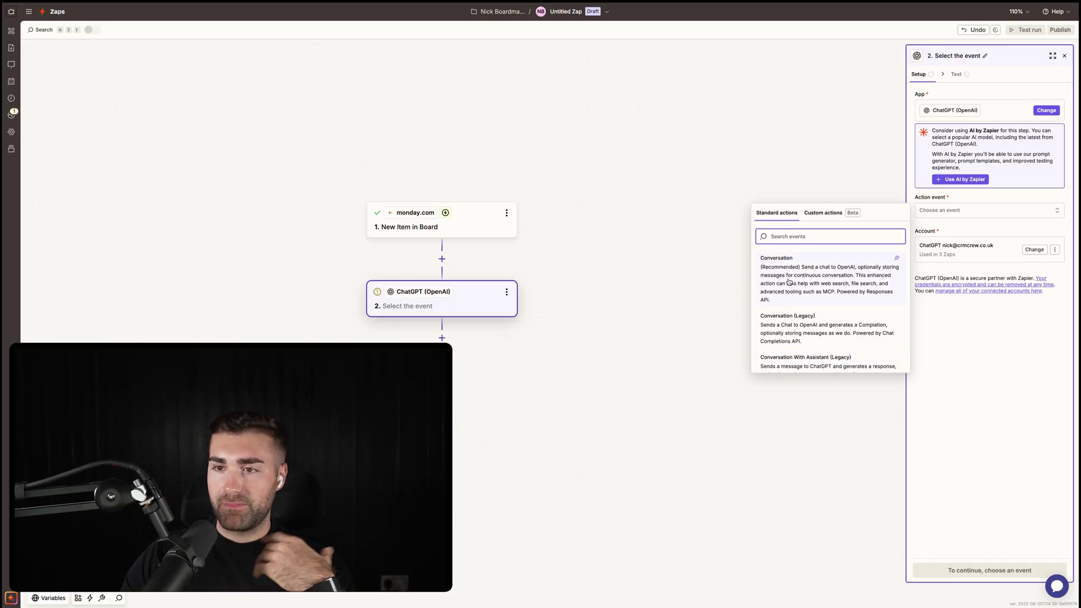
left_click(788, 264)
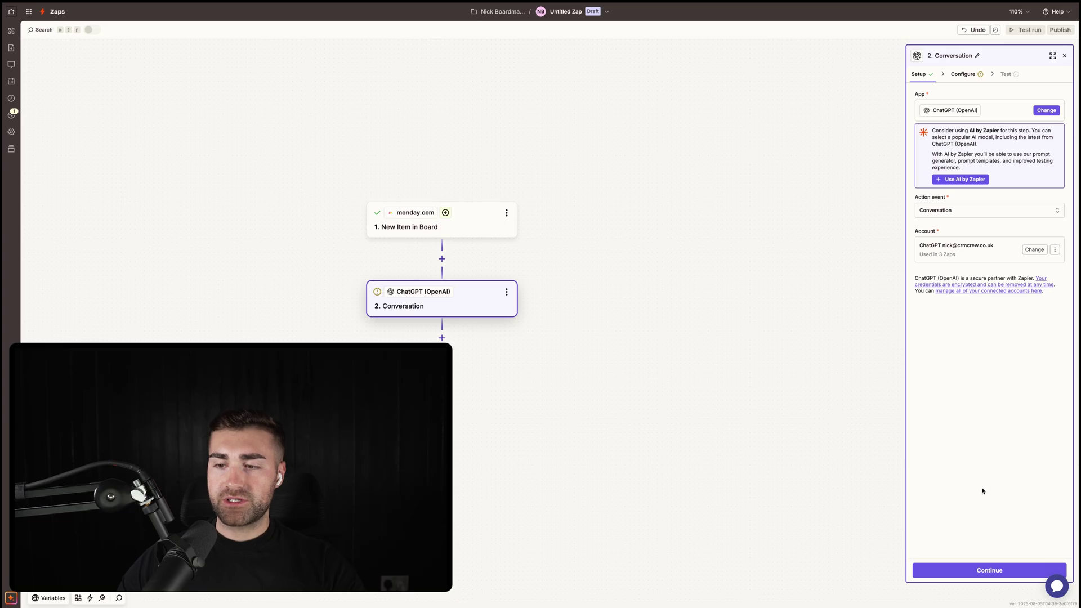
left_click(959, 570)
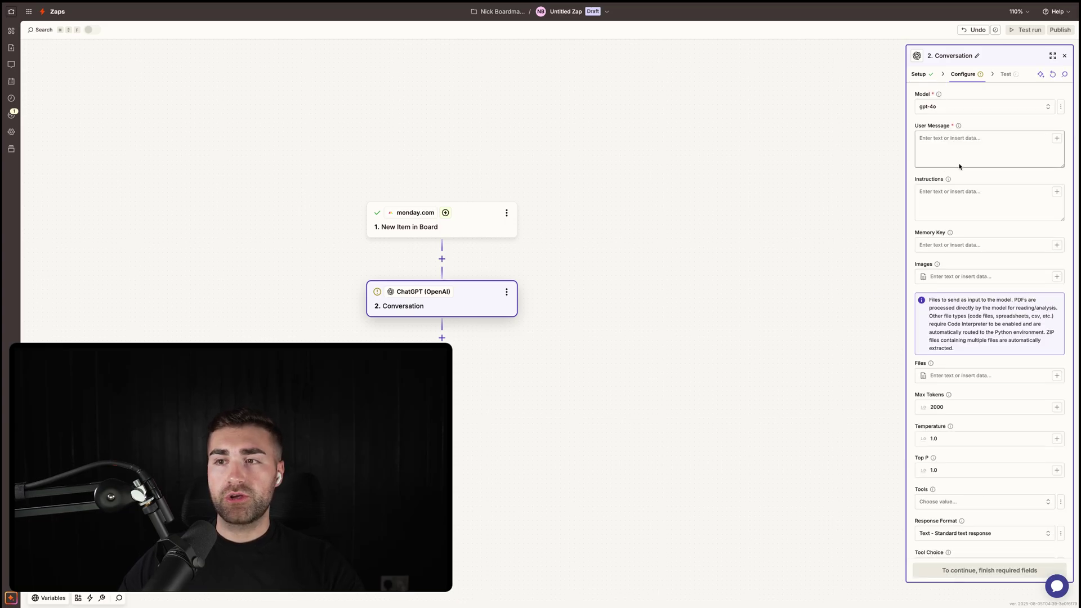
Enlarge the User Message box and enter the correctly spelled text "please review this information and score it out of 10 based on these parameters:".
left_click(945, 138)
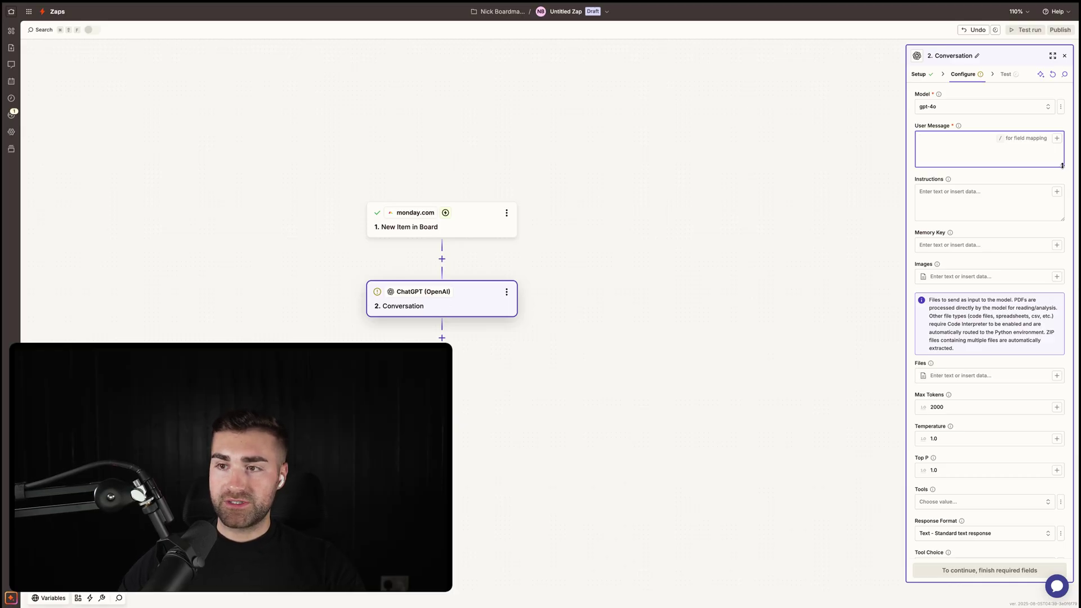
left_click_drag(1062, 165, 1062, 256)
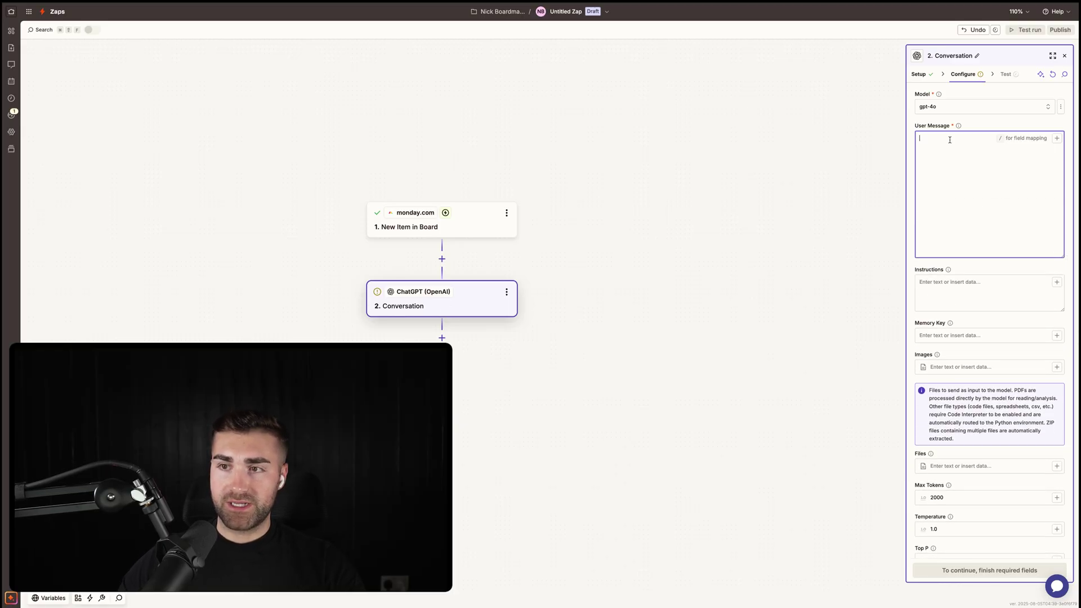
type("pleas")
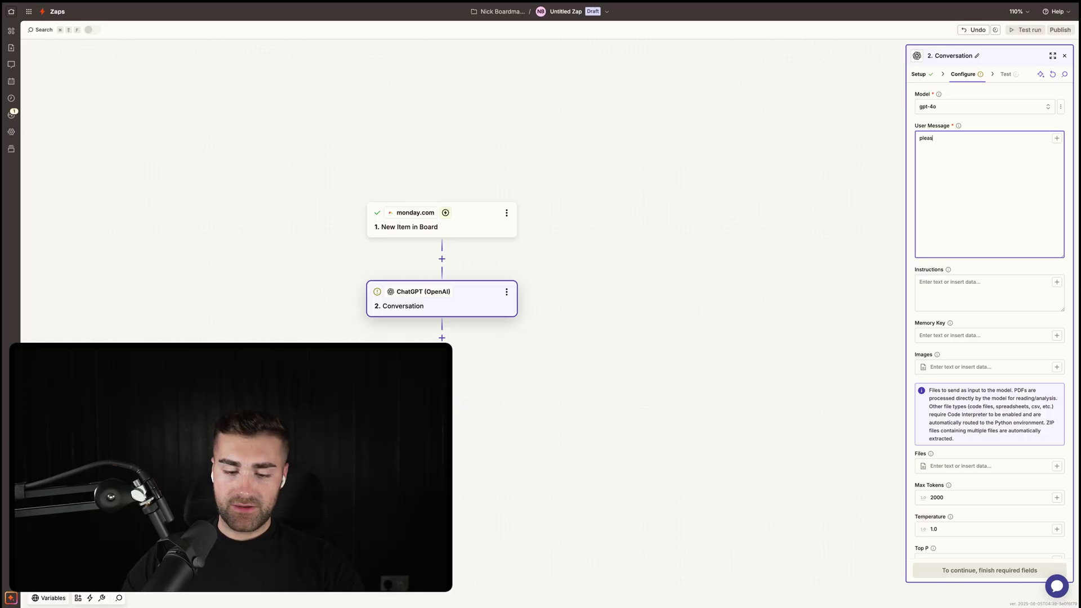
type("e review this information and score it out of 10")
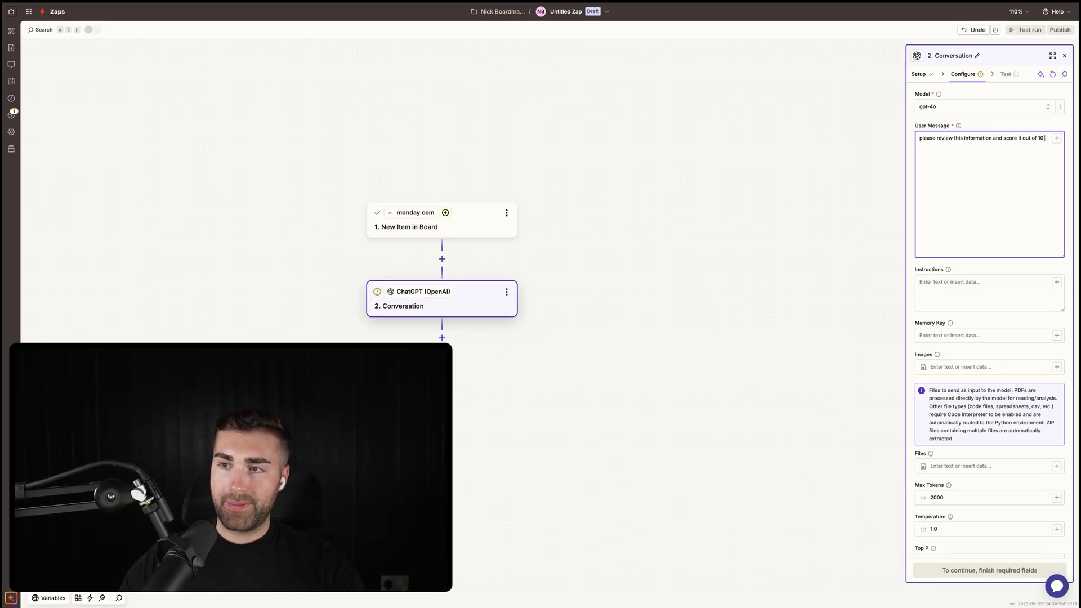
type("based on these paramete")
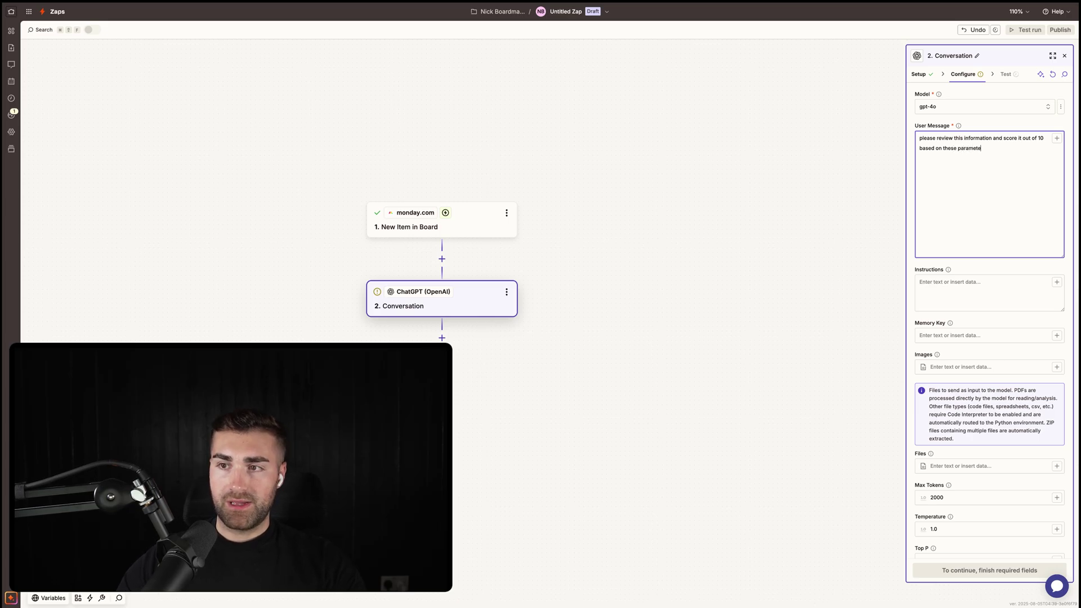
type("s:")
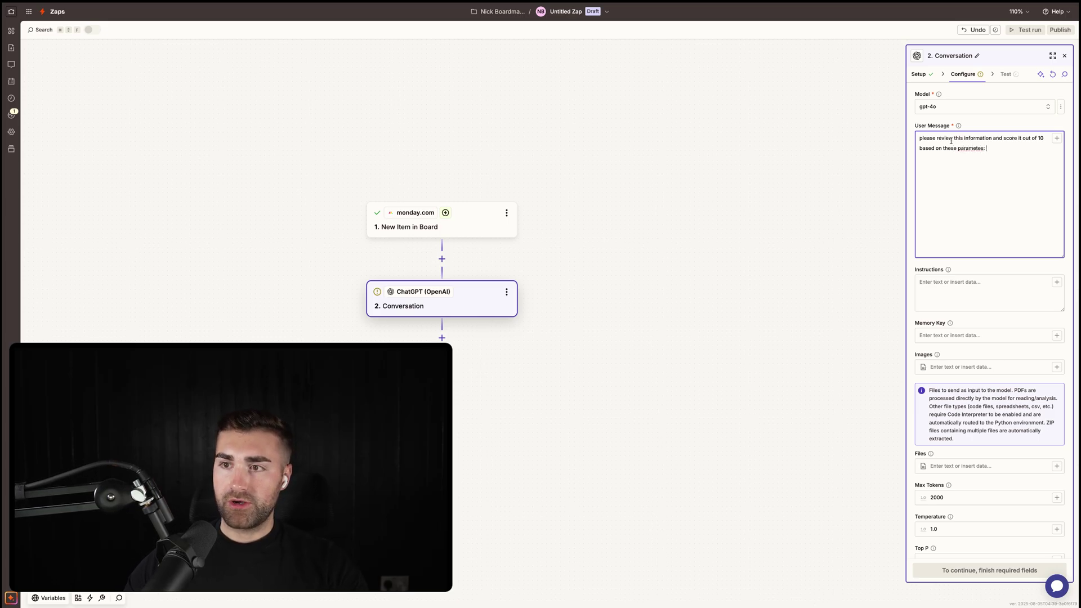
right_click(968, 148)
left_click(993, 154)
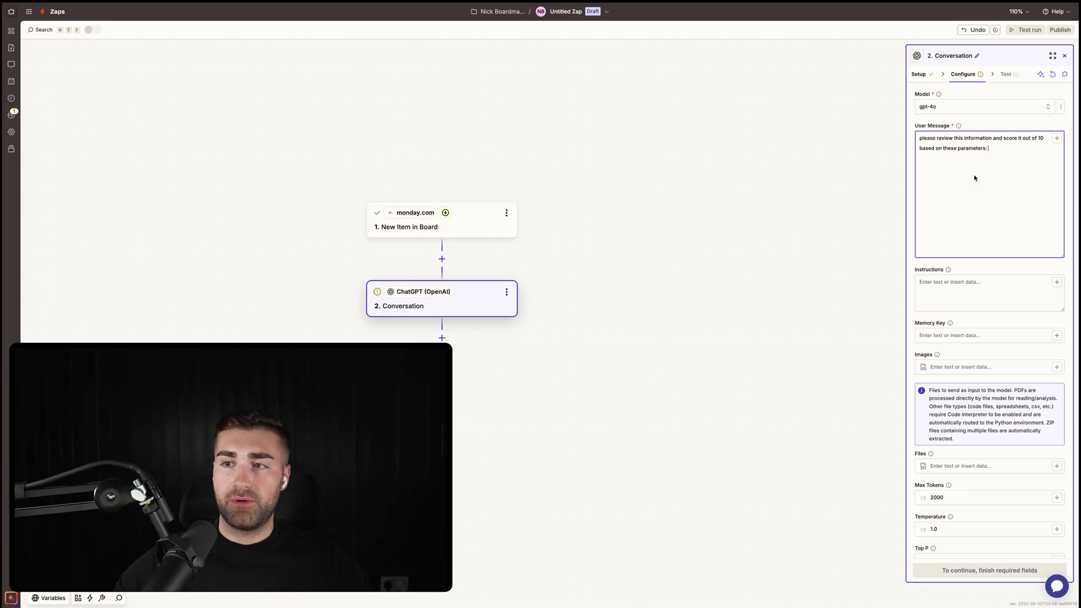
Below a blank line in the User Message, insert the trigger's Event Pulse Name field and label it "Lead Name:".
key("Return")
key("Return")
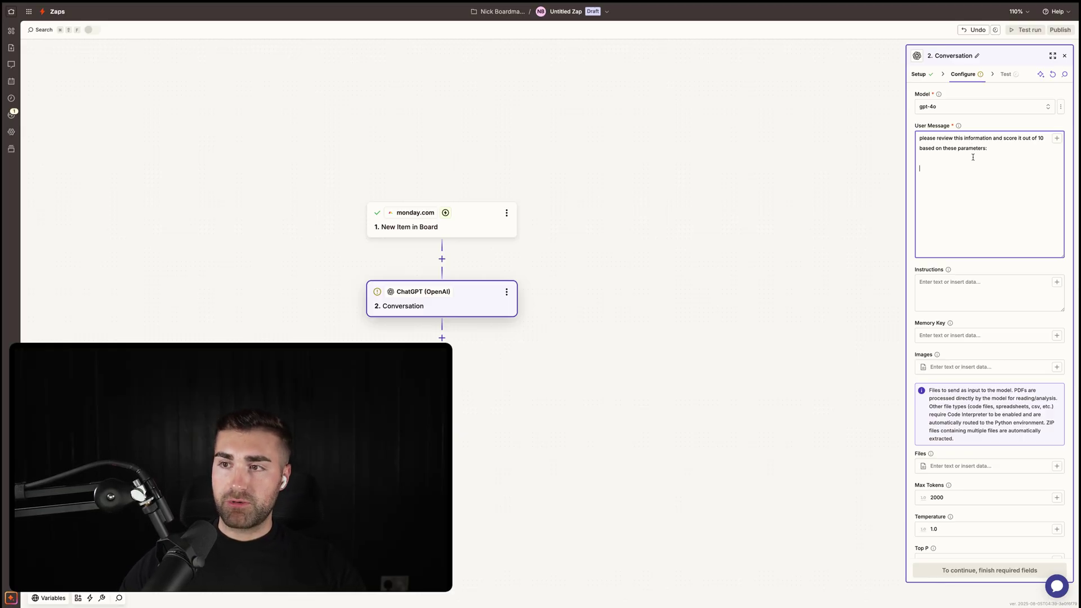
left_click(1054, 141)
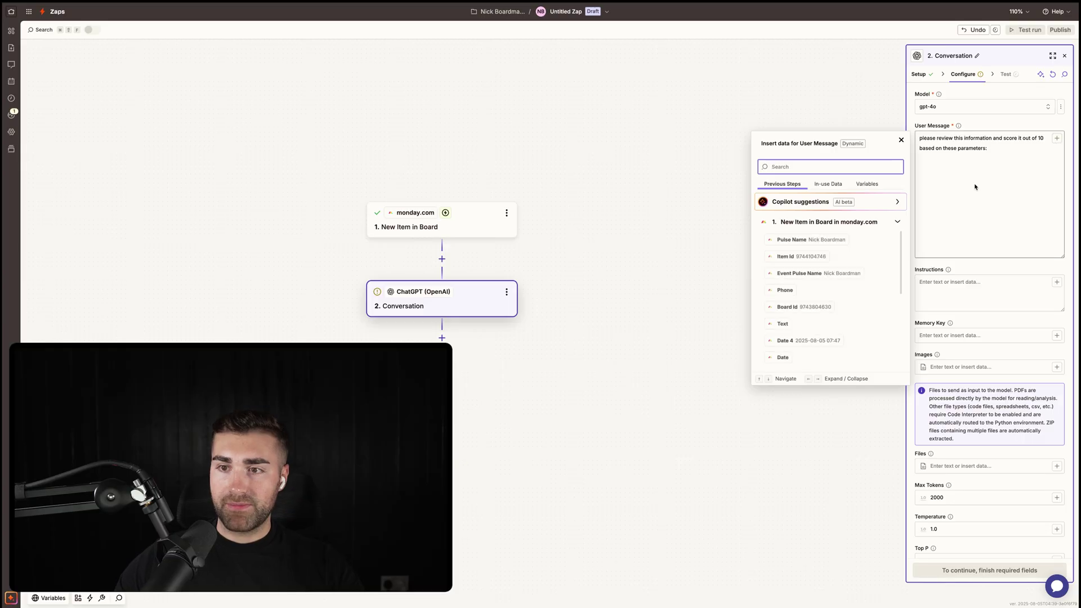
scroll(807, 270, "down", 5)
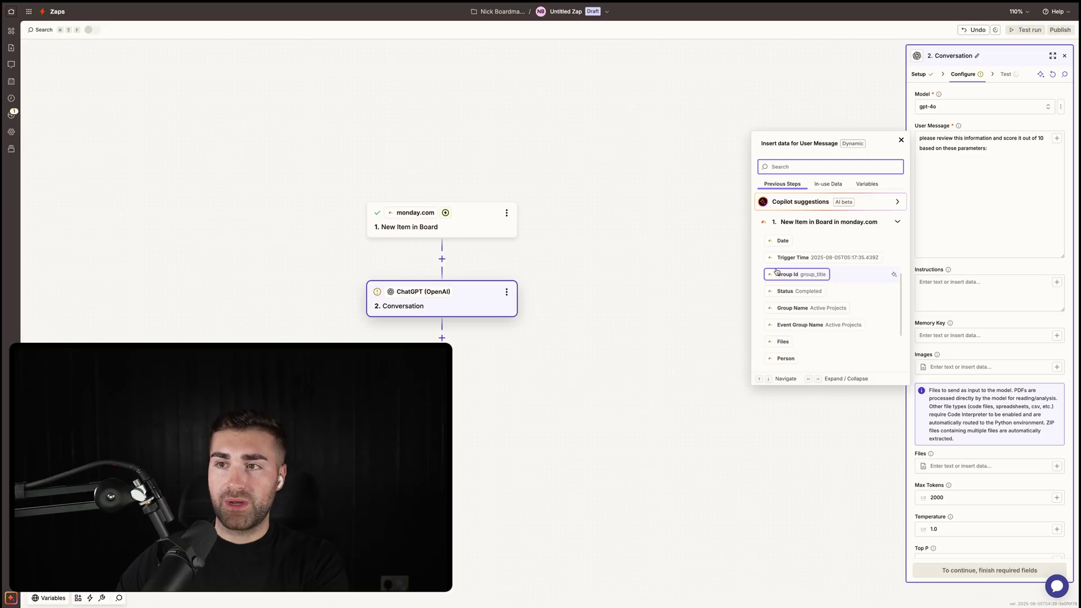
scroll(778, 271, "up", 5)
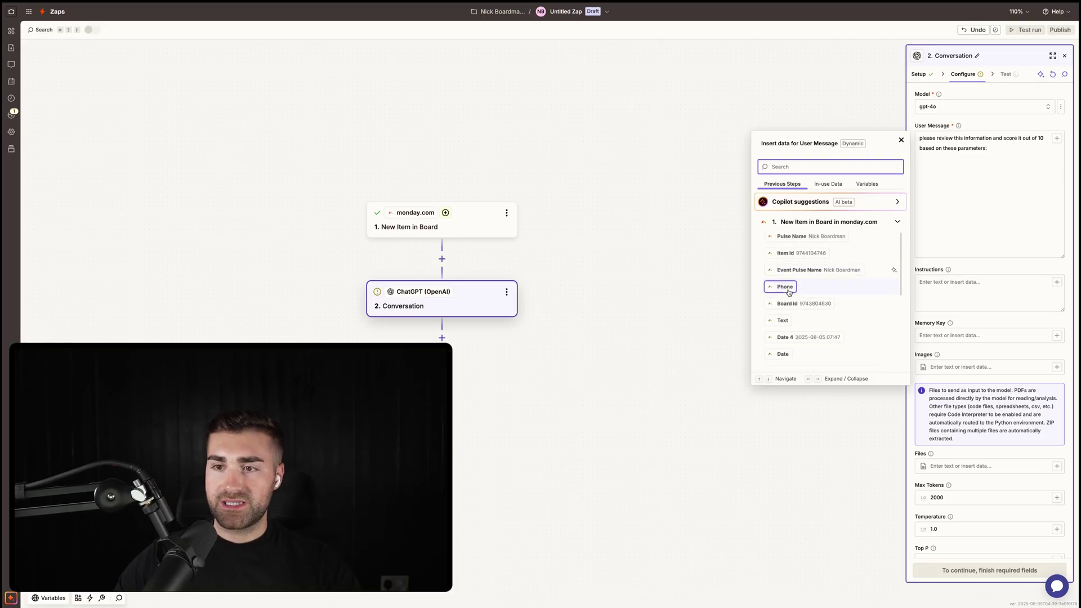
left_click(803, 272)
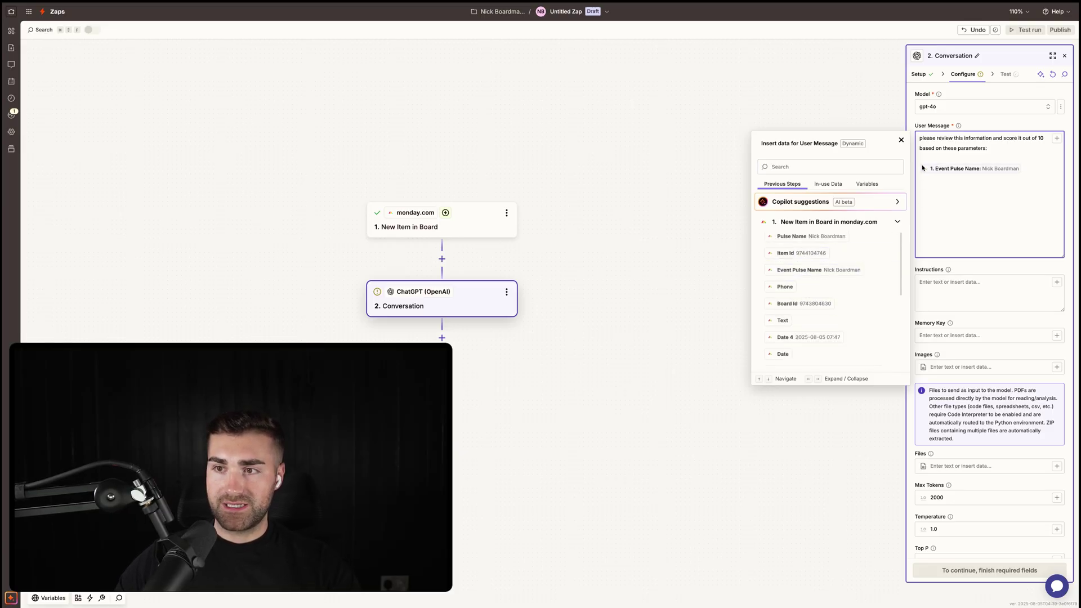
left_click(923, 169)
type("Lead Name")
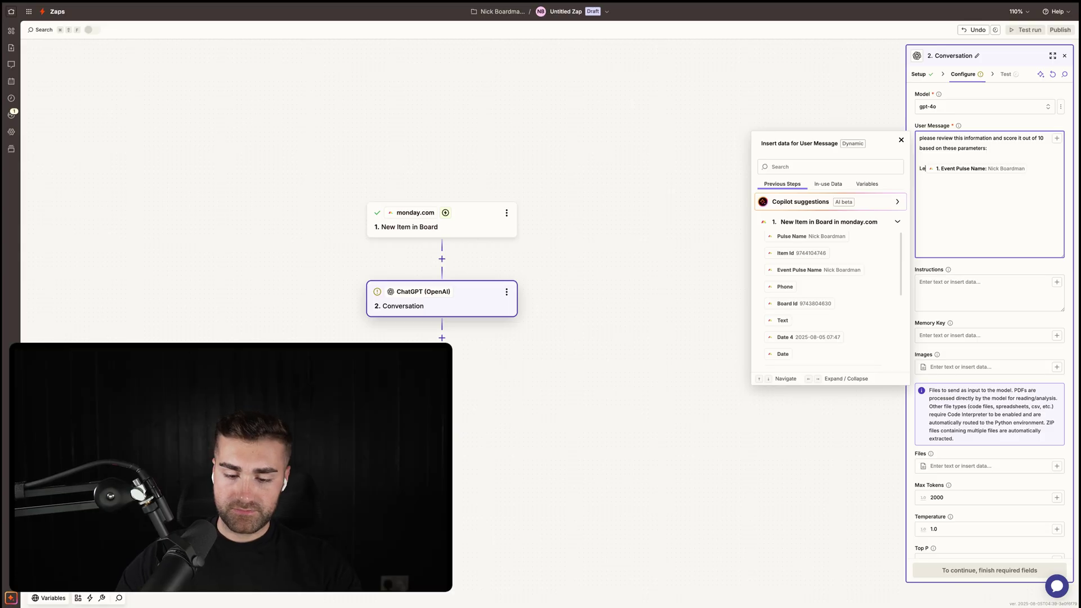
type(":")
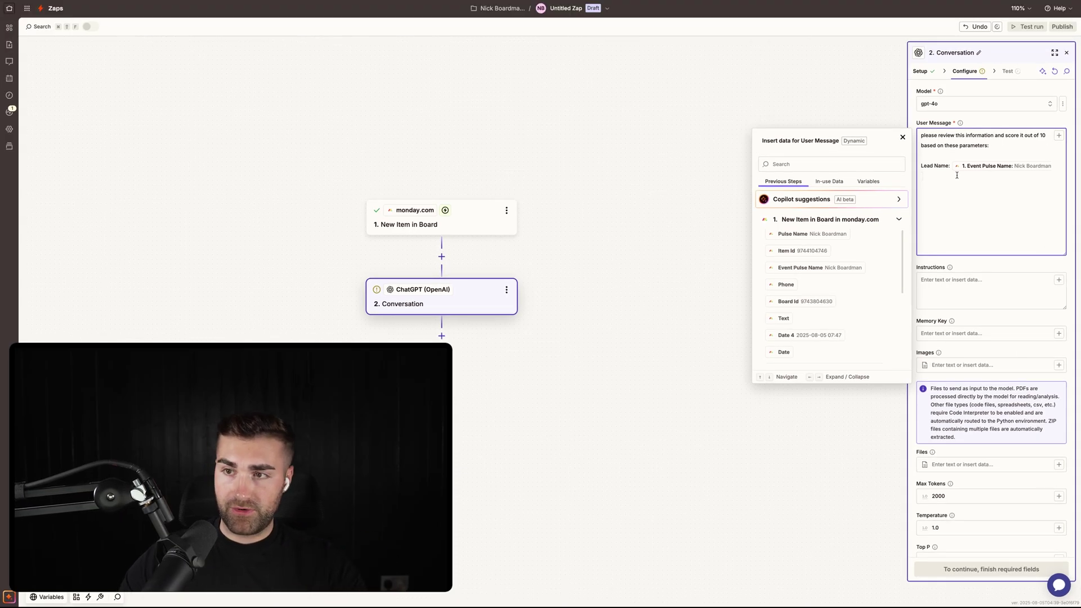
Add the lines "Lead Phone:" and "Lead Email:" below the lead name in the User Message, and close the data picker.
key("BackSpace")
key("BackSpace")
key("super+z")
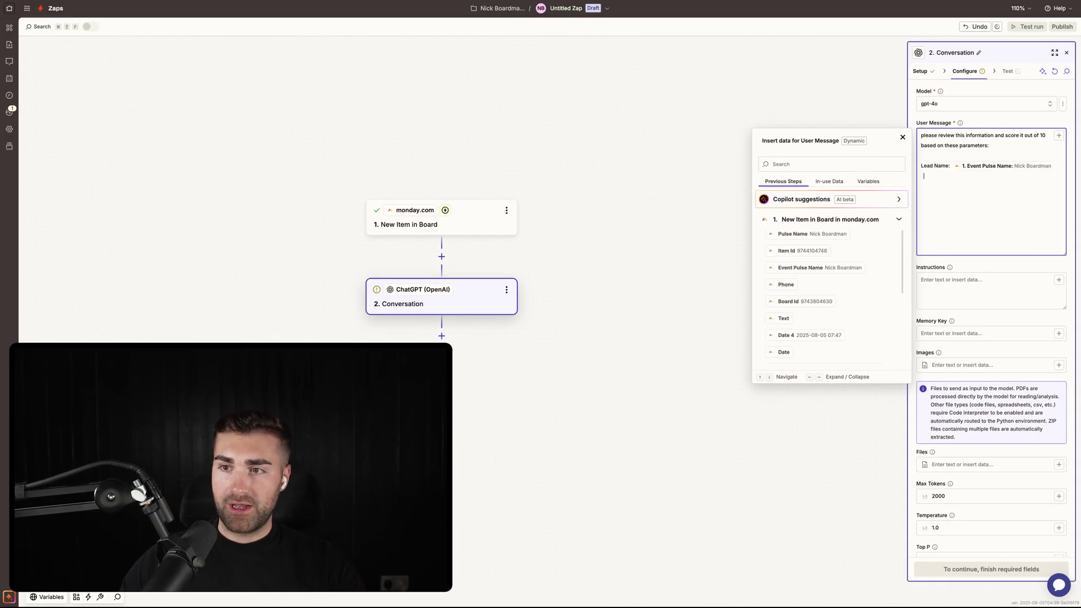
type("hone")
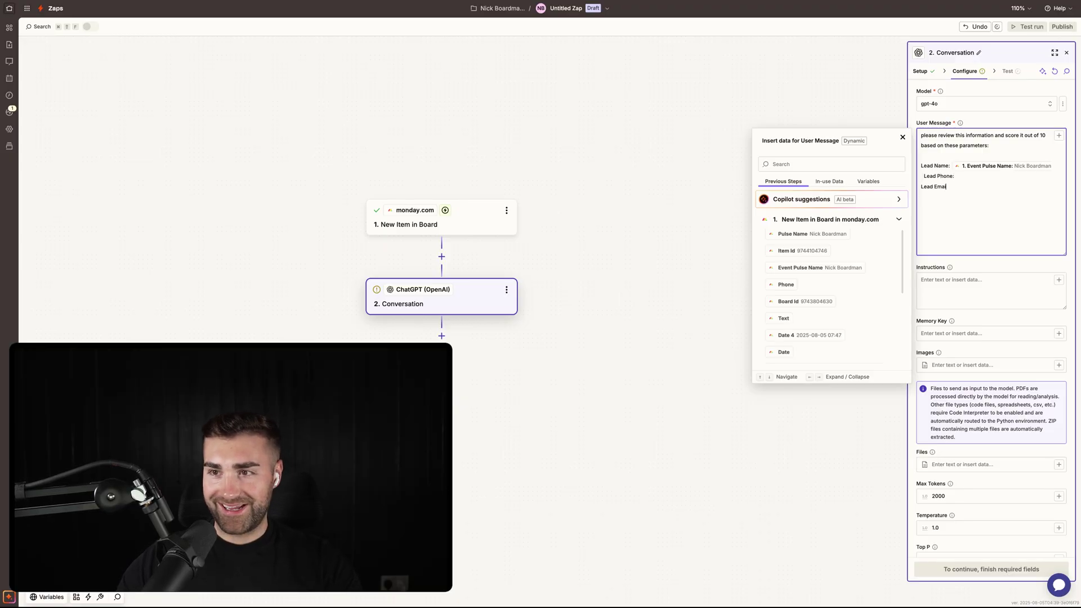
type(": Lead")
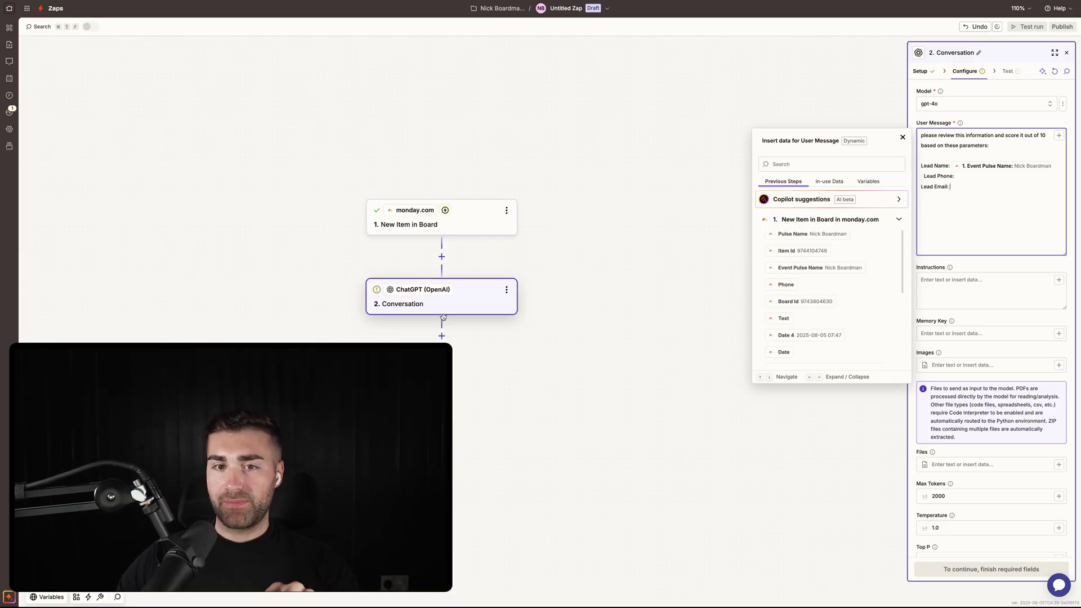
left_click(806, 101)
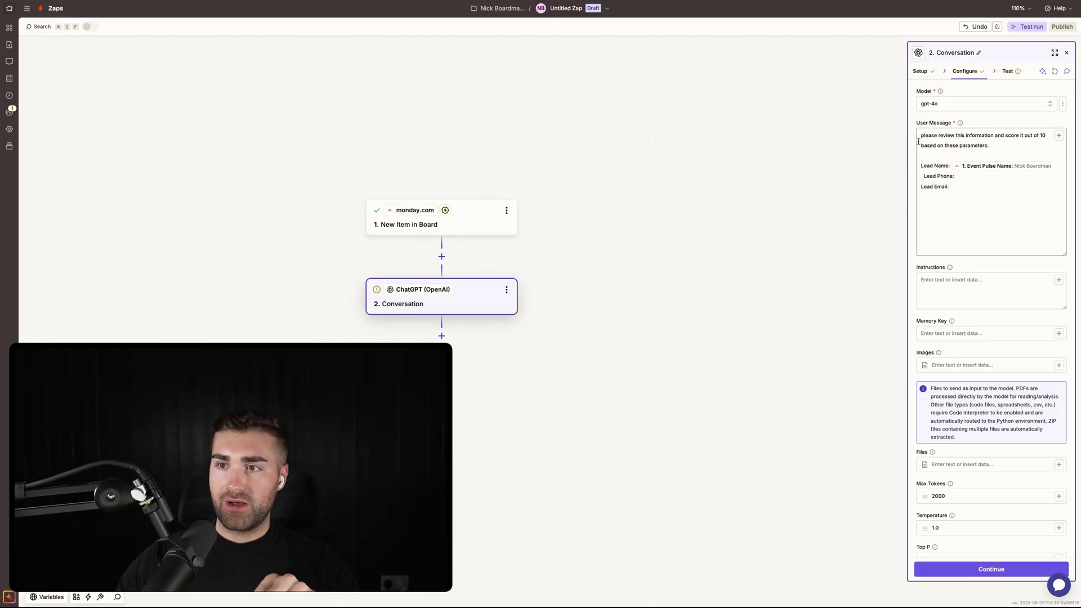
Finish the ChatGPT step's configuration and run its test to send a sample conversation.
left_click(1007, 143)
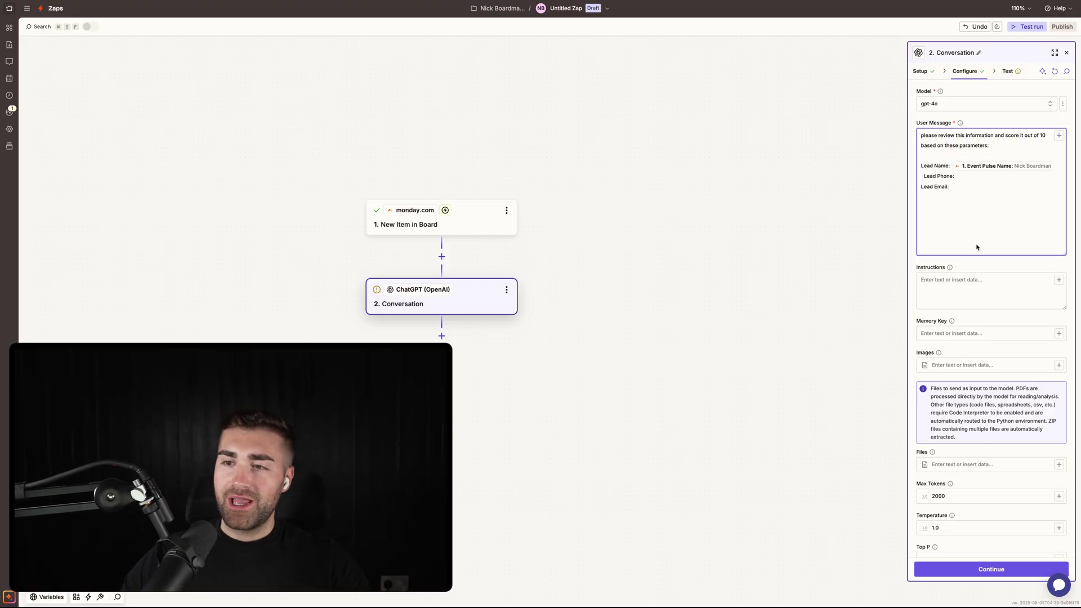
scroll(977, 248, "down", 5)
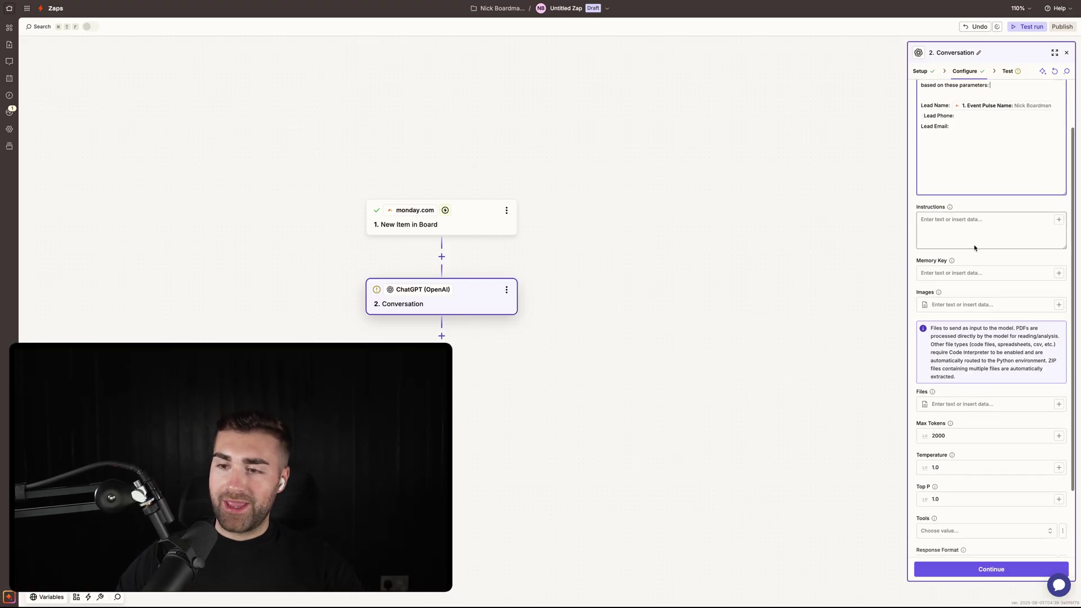
left_click(982, 569)
left_click(1032, 569)
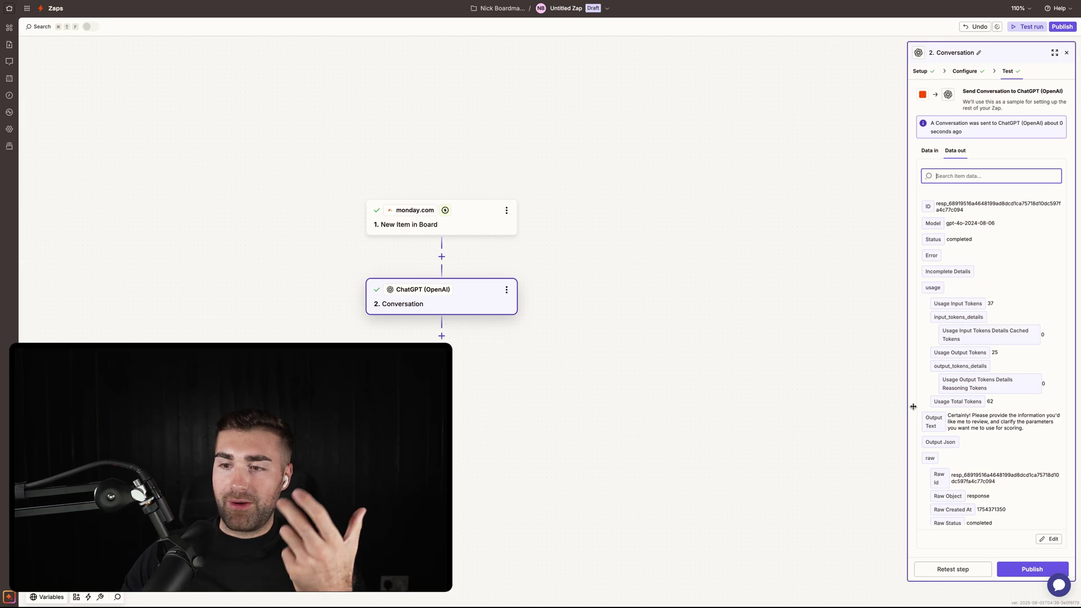
Examine the Output Text value in the data returned by the ChatGPT conversation test.
double_click(937, 417)
left_click(937, 417)
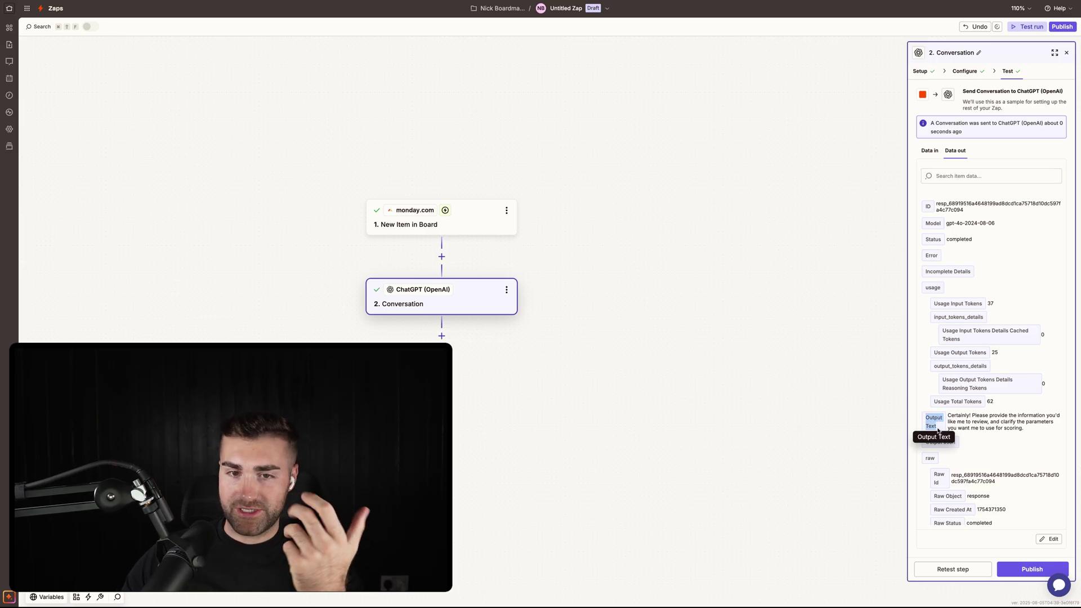
scroll(943, 394, "down", 2)
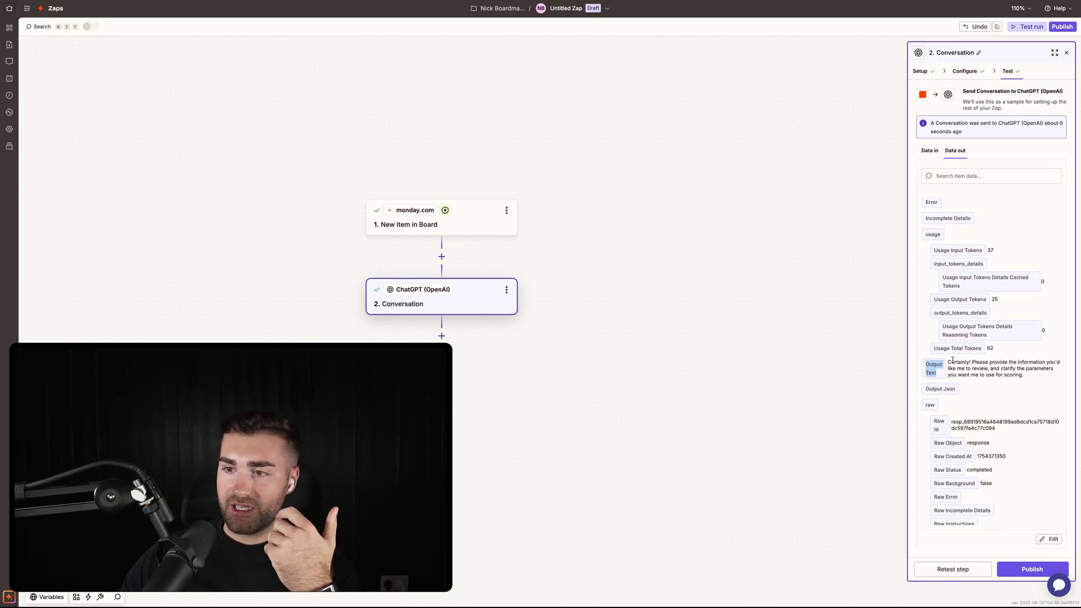
left_click_drag(948, 363, 1045, 376)
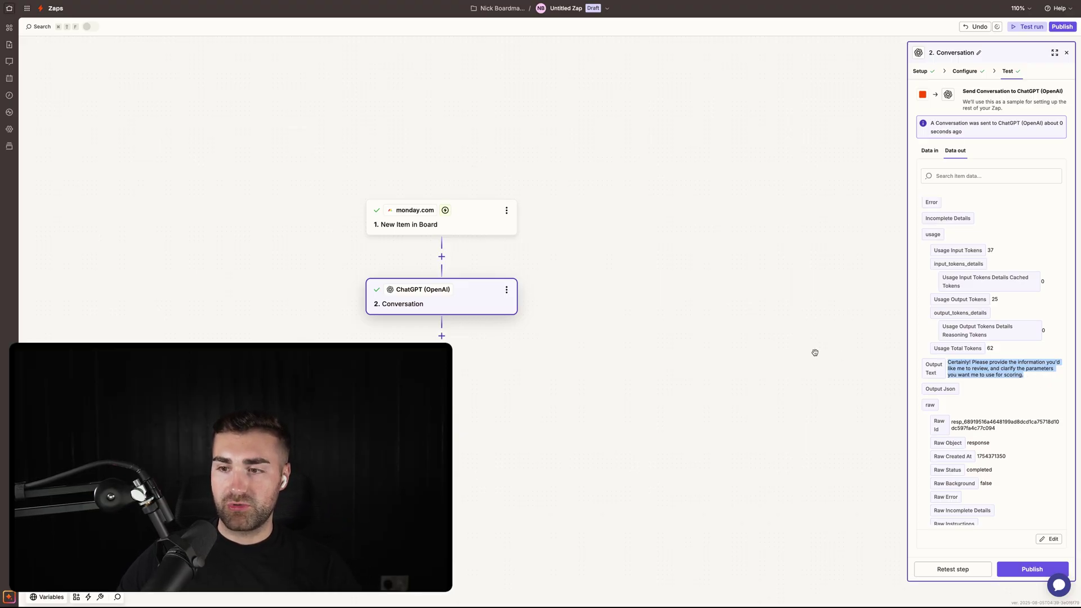
left_click(982, 362)
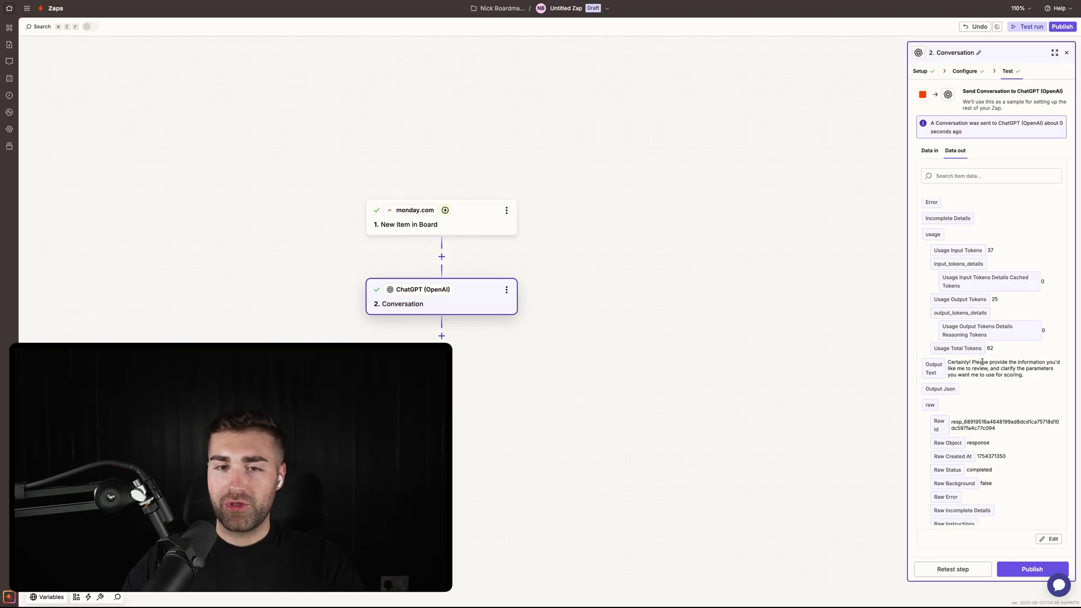
Add a monday.com action after the ChatGPT step with the Update Item event, and continue to its configuration.
left_click(441, 335)
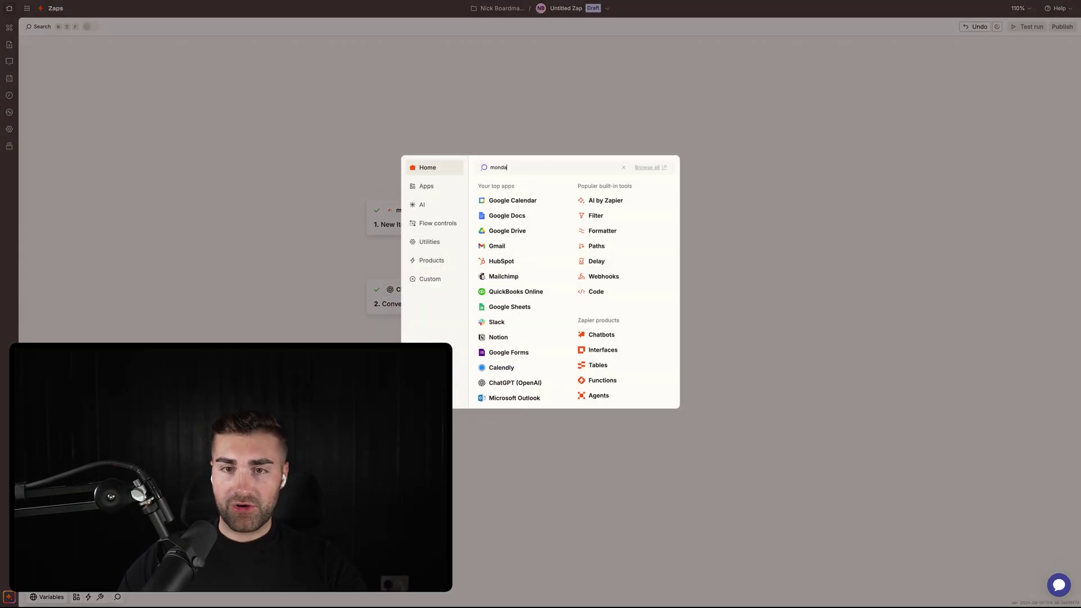
left_click(519, 190)
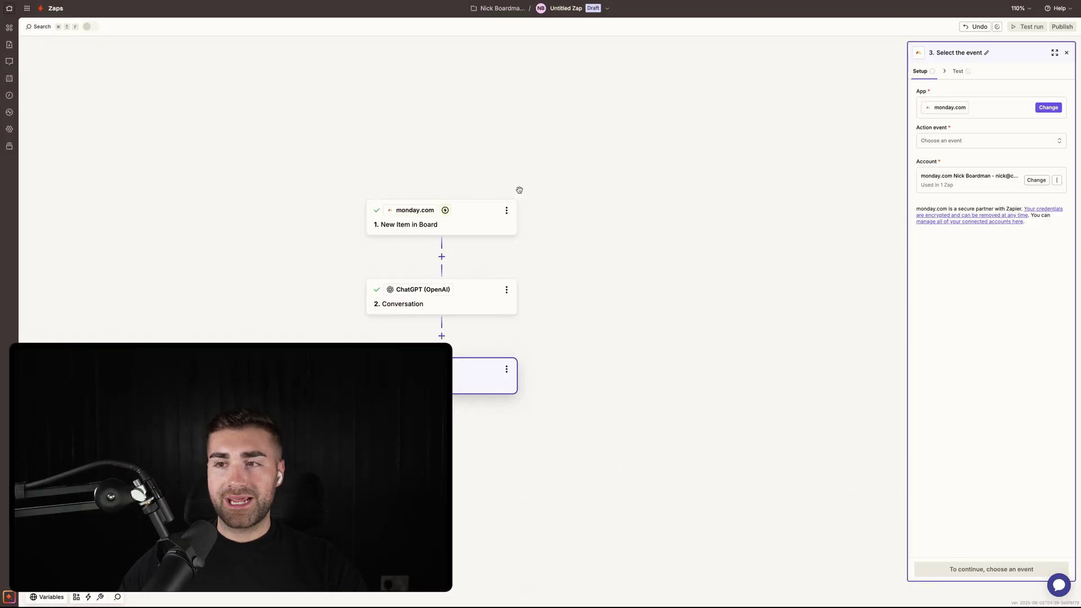
left_click(953, 144)
type("update")
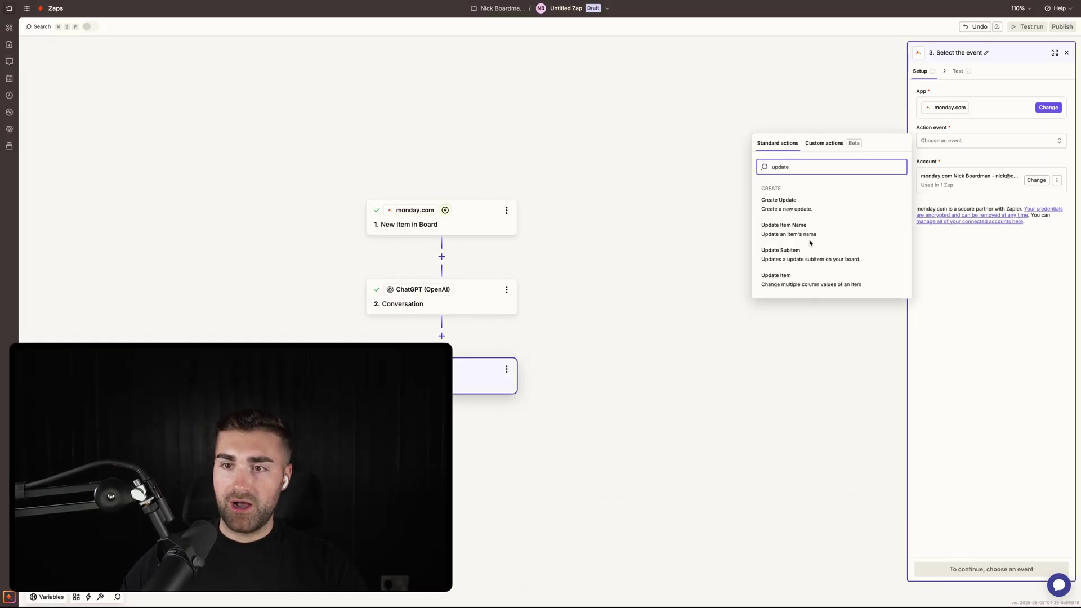
left_click(798, 278)
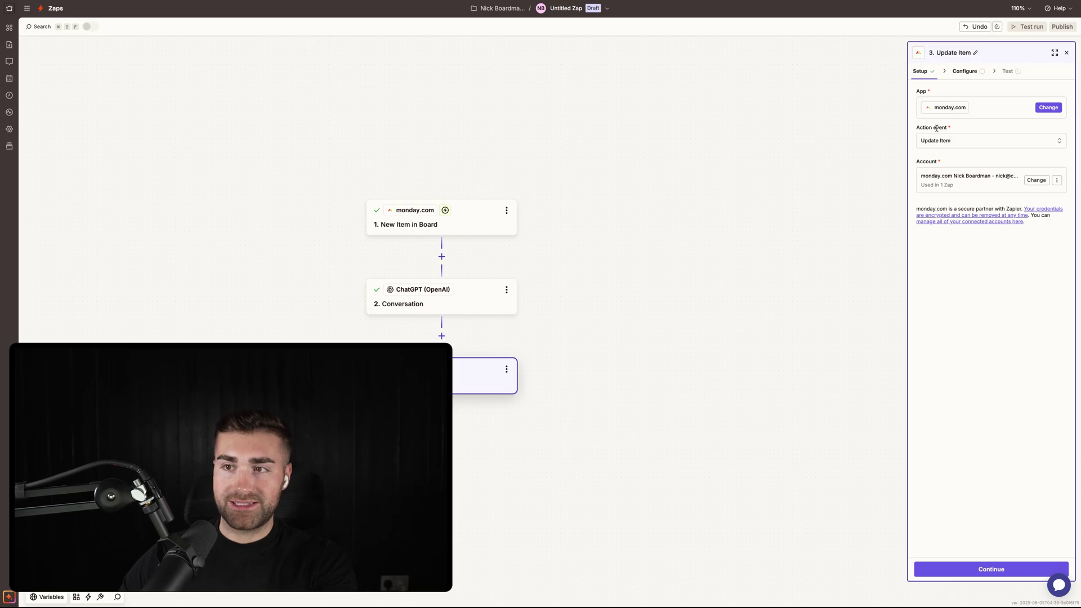
left_click(1002, 569)
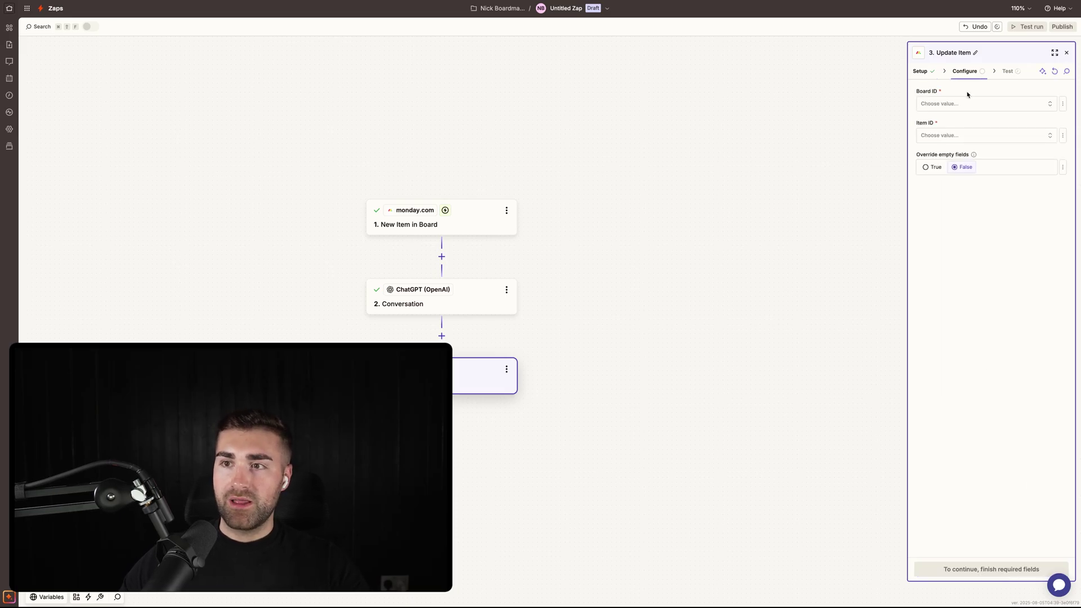
Set the Update Item step's Board ID to Projects and map its Item ID to the trigger's Item Id field.
left_click(966, 104)
left_click(822, 169)
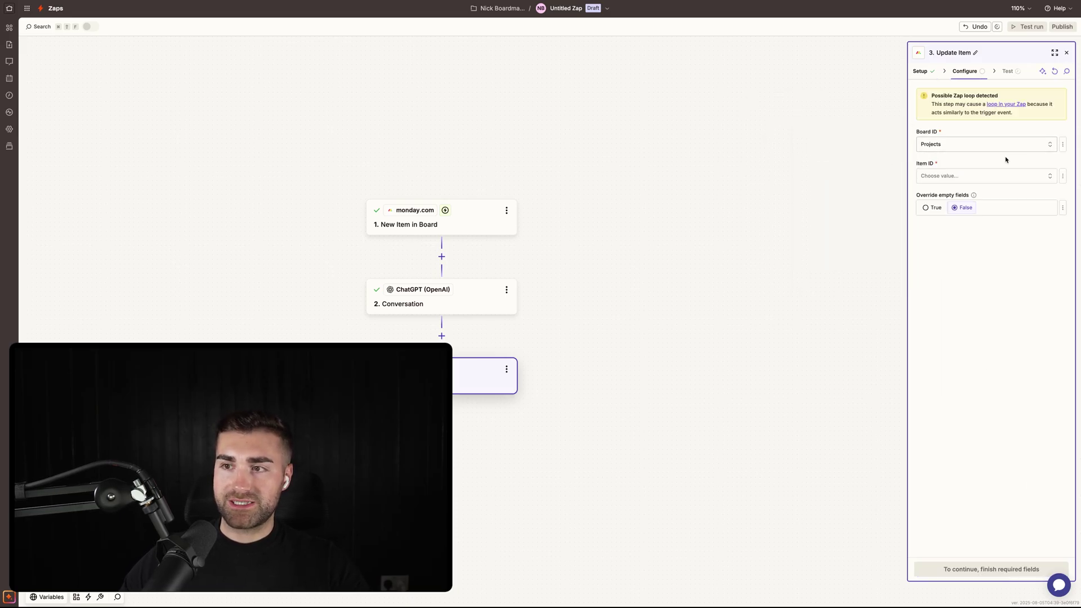
left_click(1062, 176)
left_click(1010, 223)
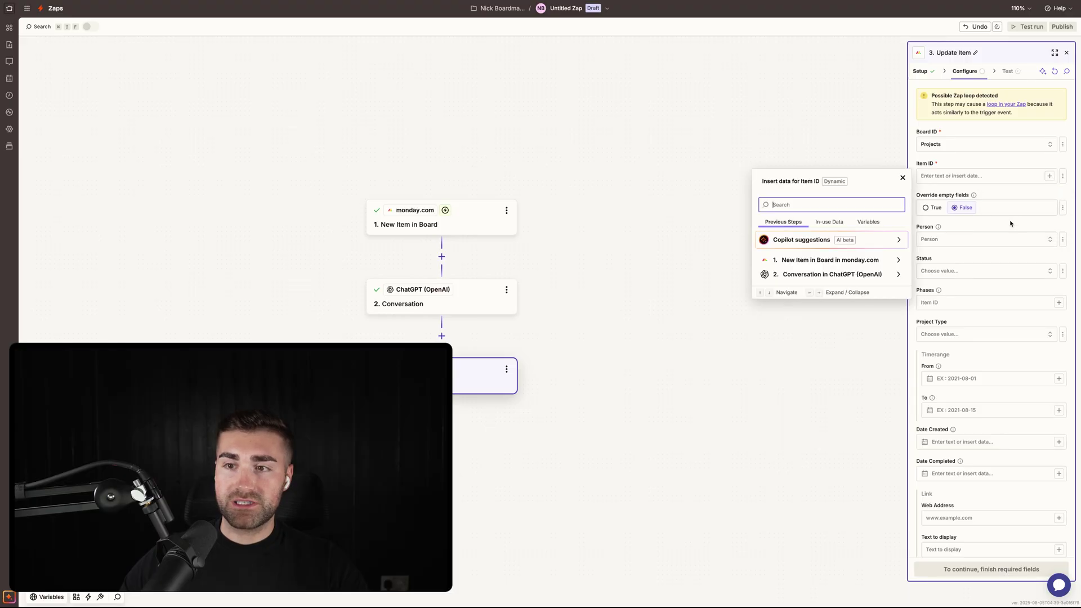
left_click(836, 259)
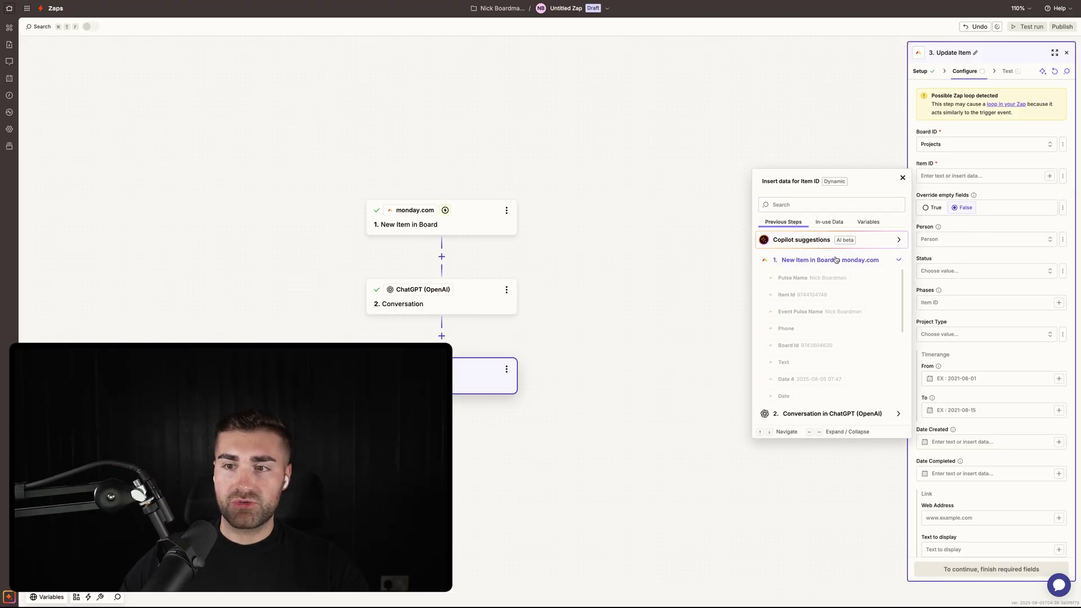
left_click(799, 295)
left_click(548, 246)
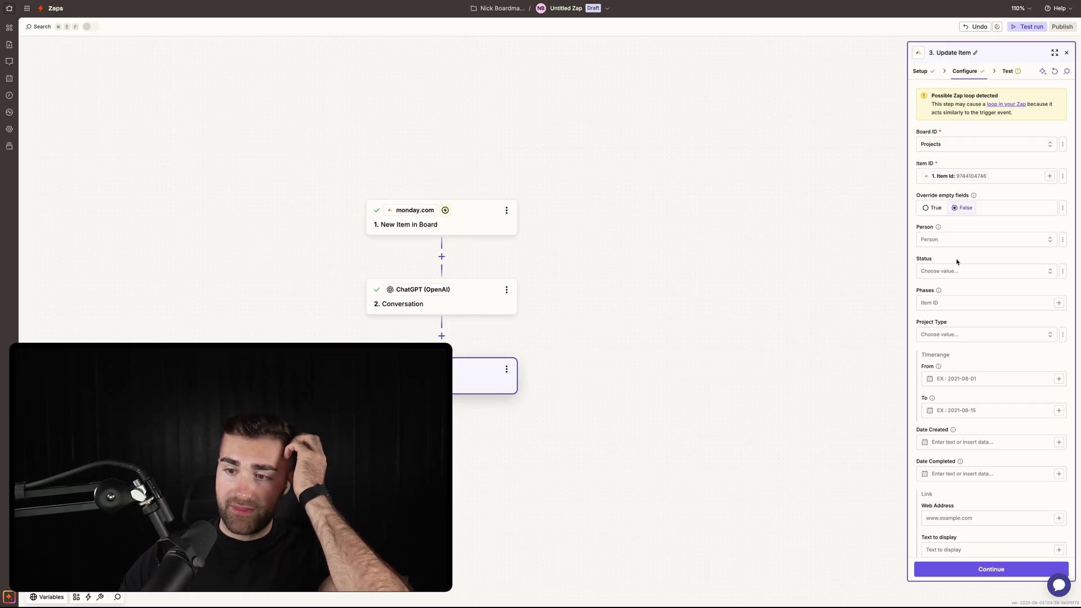
Switch to the Projects board in monday.com.
scroll(962, 276, "down", 1)
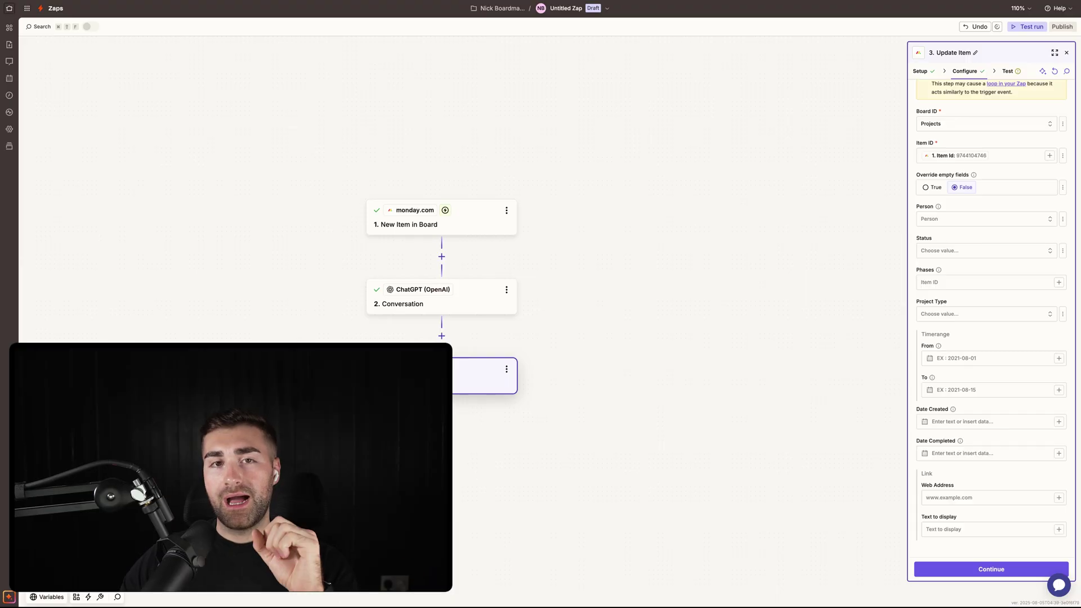
left_click(250, 3)
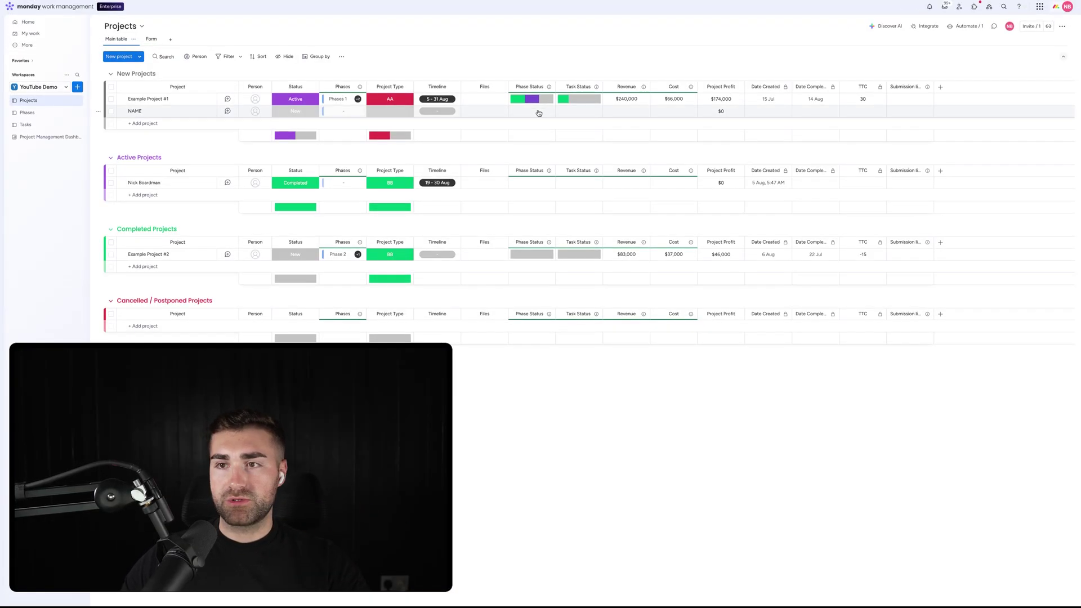
Add a monday Doc column at the end of the Projects board.
left_click(940, 87)
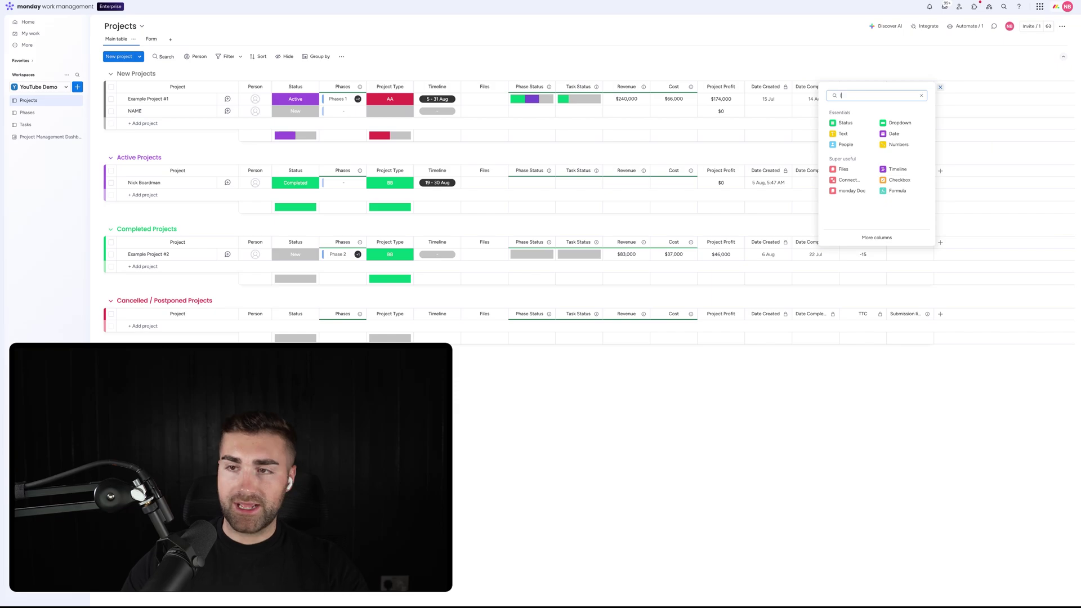
type("doc")
left_click(853, 127)
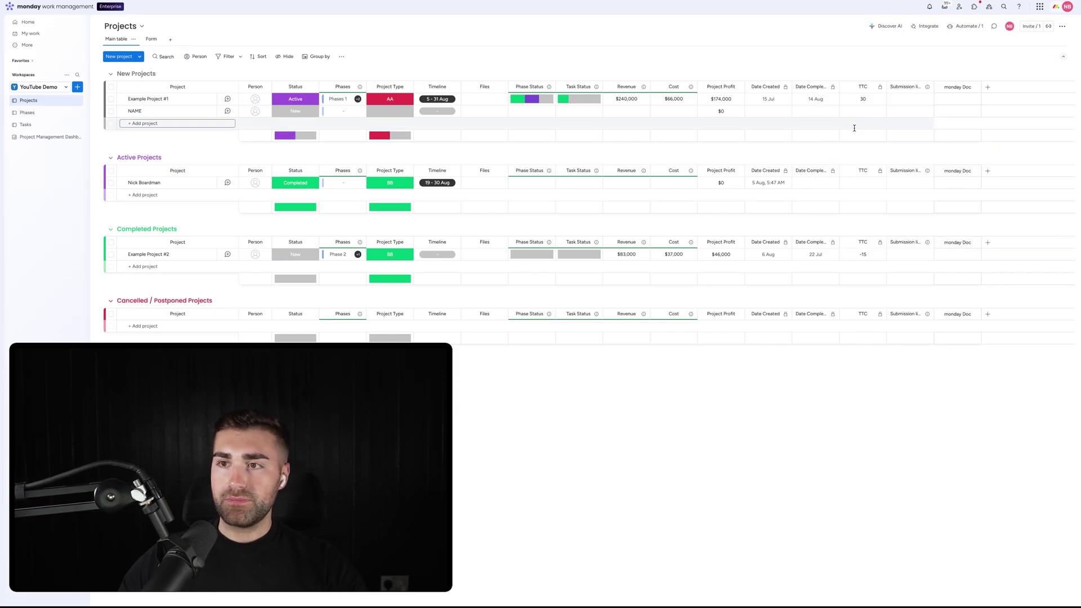
Add a long text column named "Lead Description" to the board and move it between Cost and Project Profit.
left_click(986, 88)
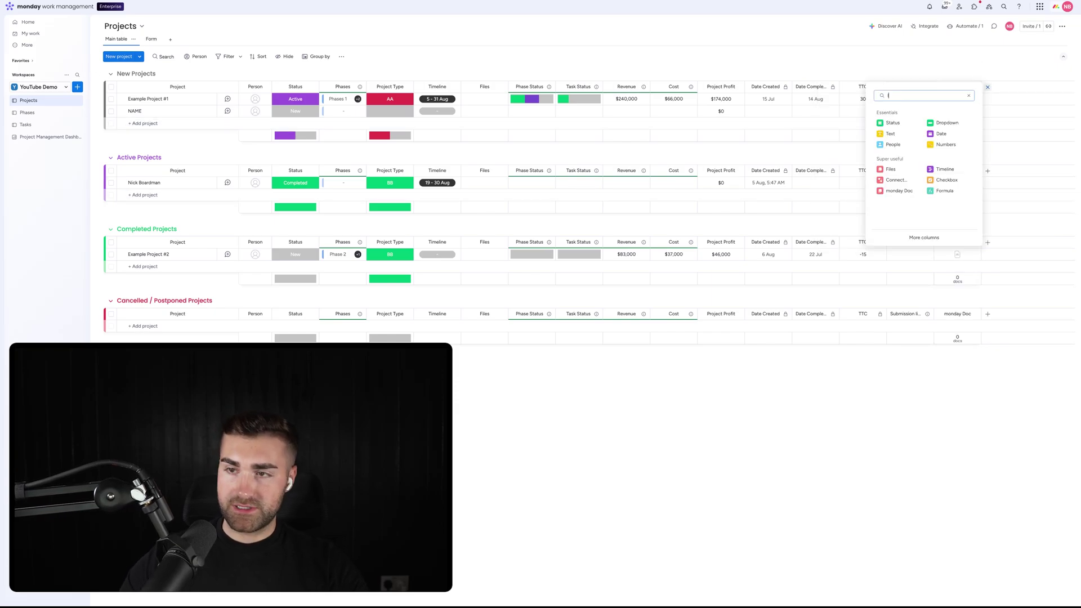
type("text")
left_click(904, 133)
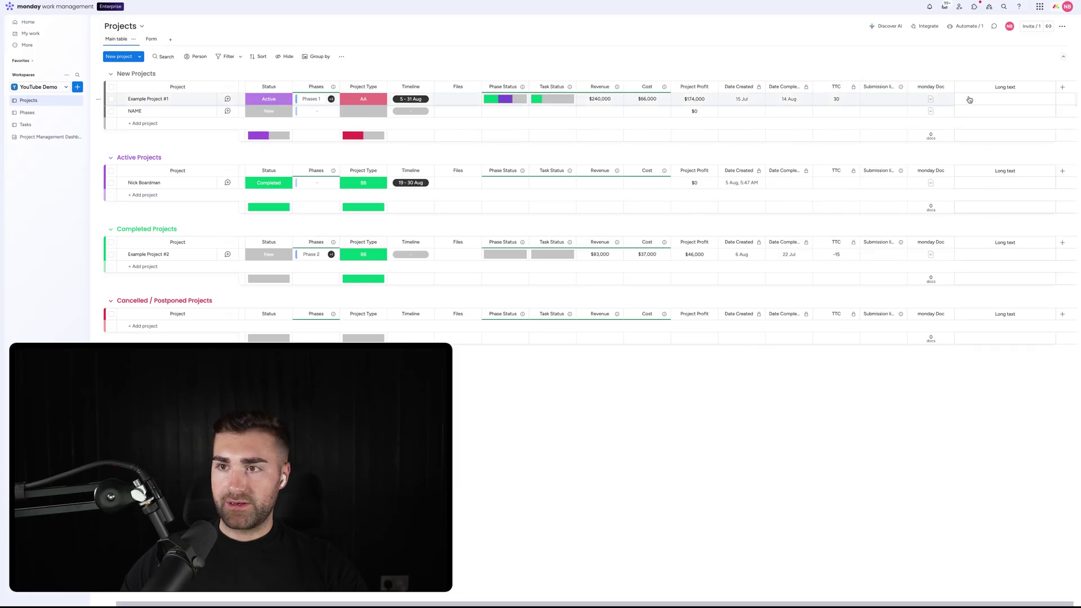
left_click(998, 86)
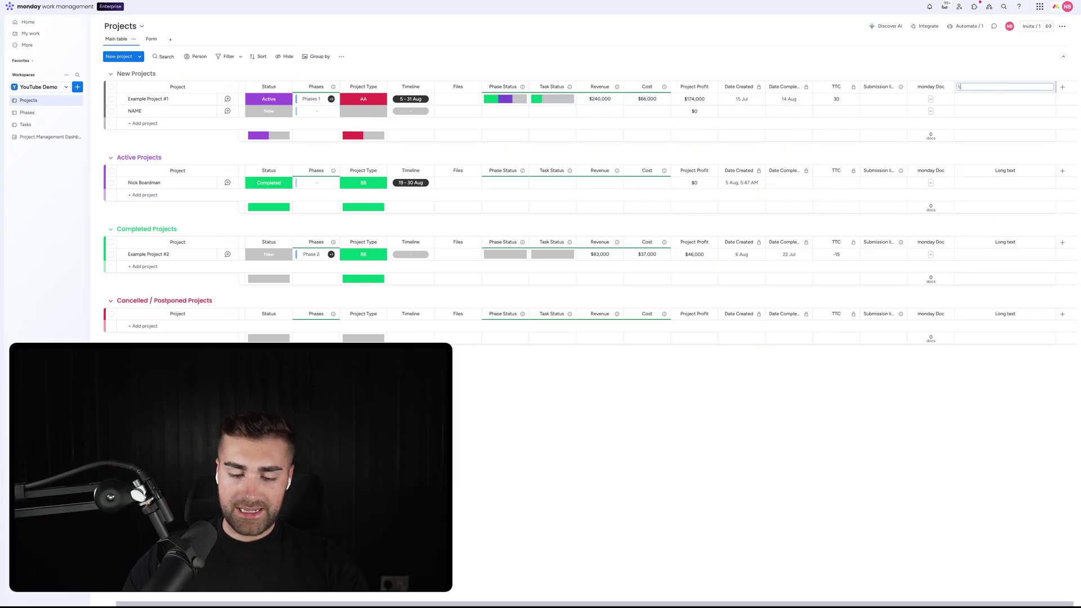
type("Lead Descripti")
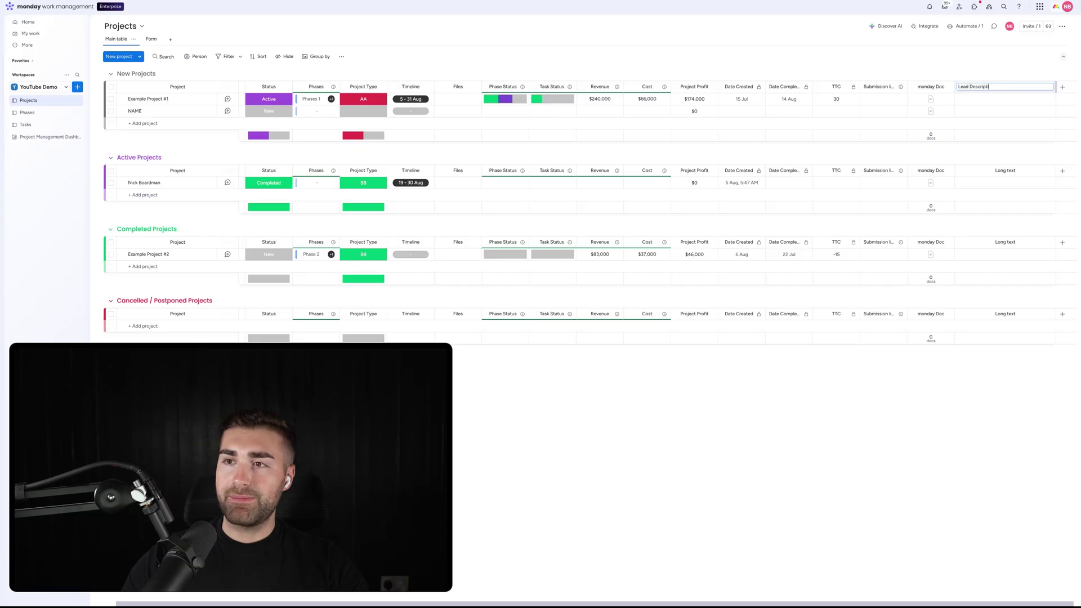
type("on")
key("Return")
left_click_drag(976, 84, 707, 94)
Delete the monday Doc column from the Projects board and dismiss the deletion notice.
left_click(1048, 86)
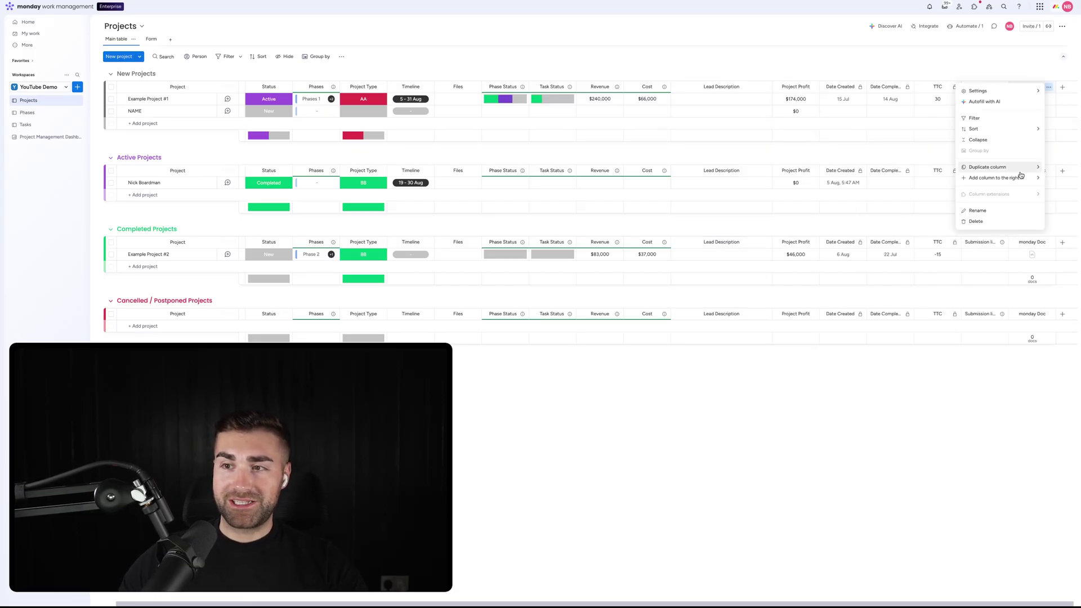
left_click(976, 221)
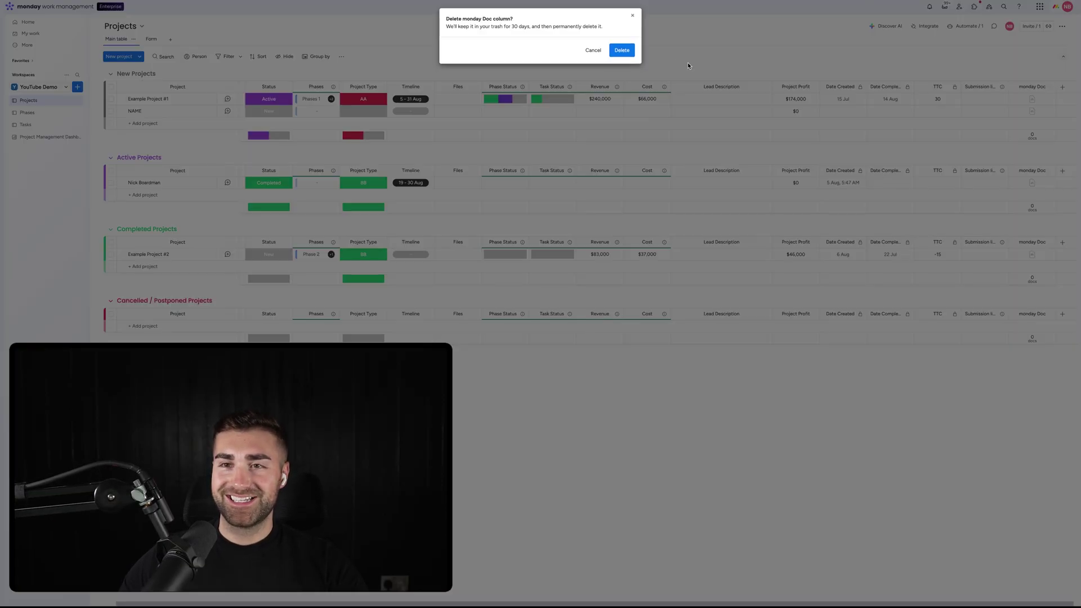
left_click(632, 55)
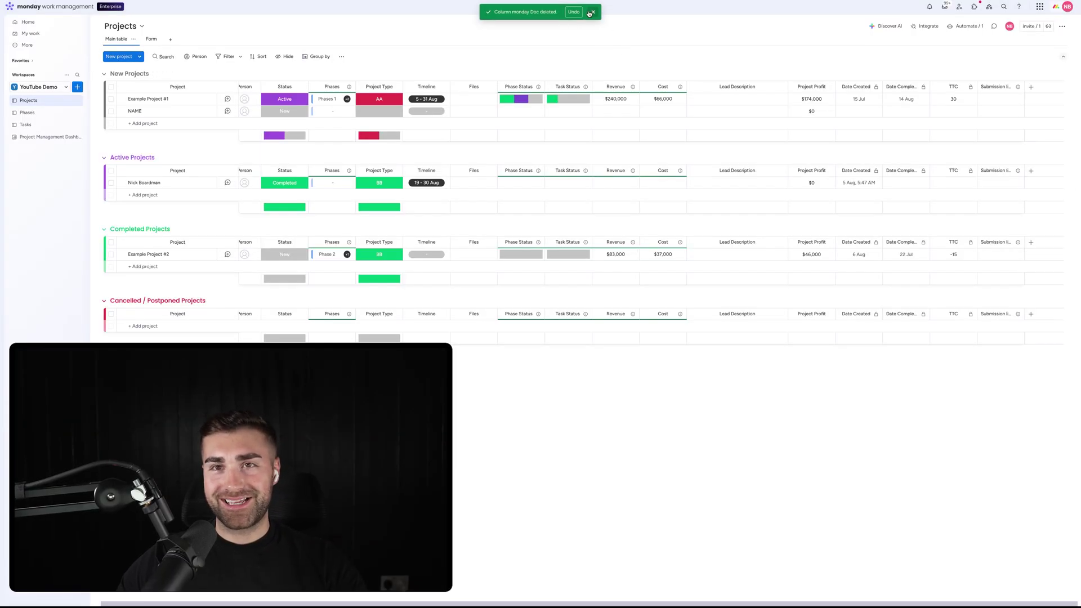
left_click(591, 12)
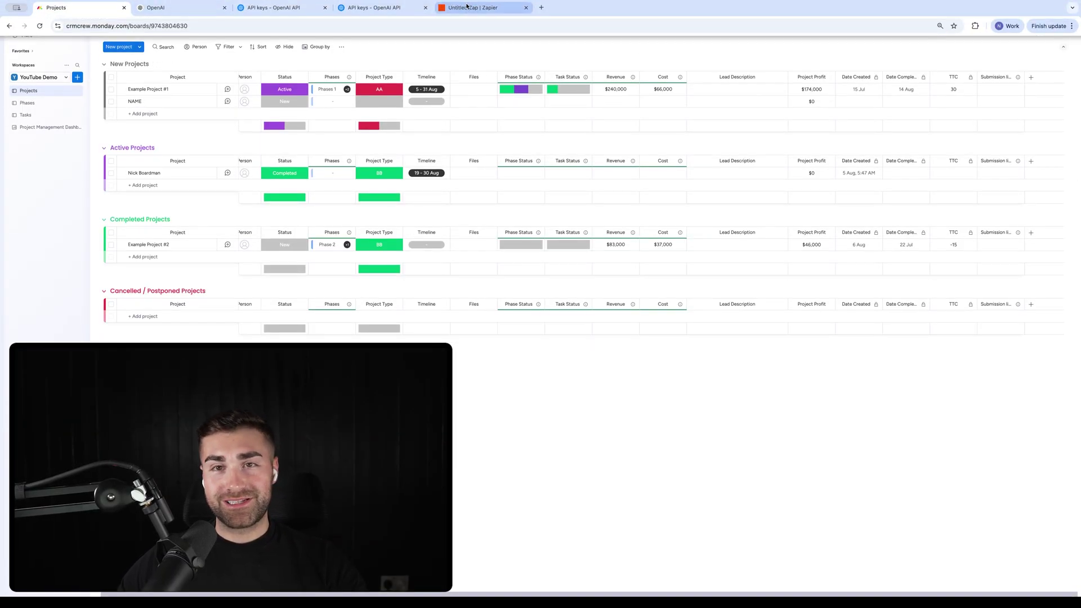
Return to the Zap in Zapier and refresh the Update Item step's fields to load the Lead Description column.
left_click(476, 6)
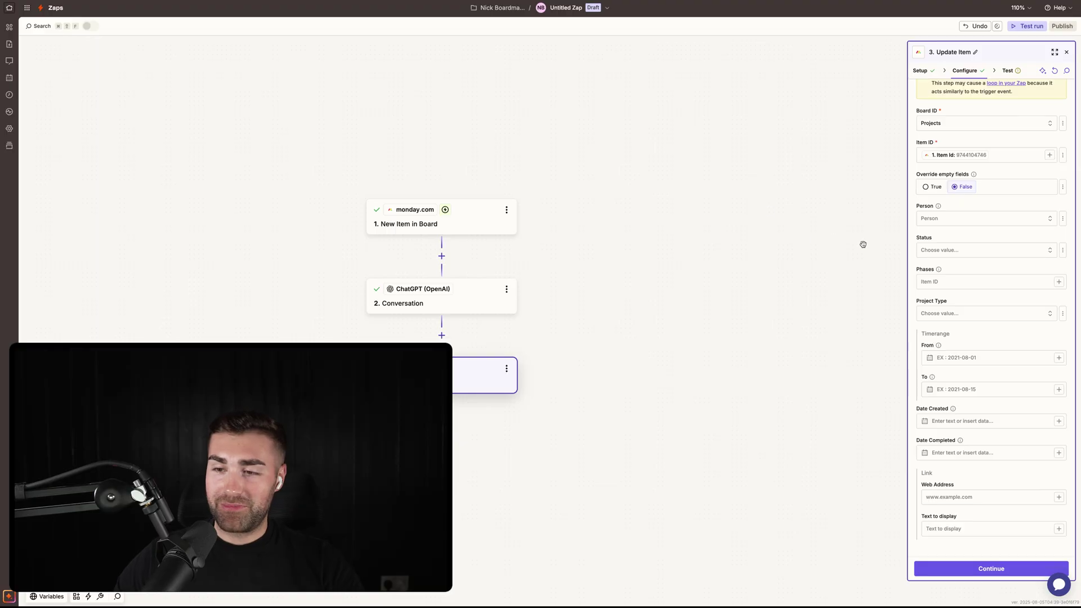
scroll(1005, 251, "up", 2)
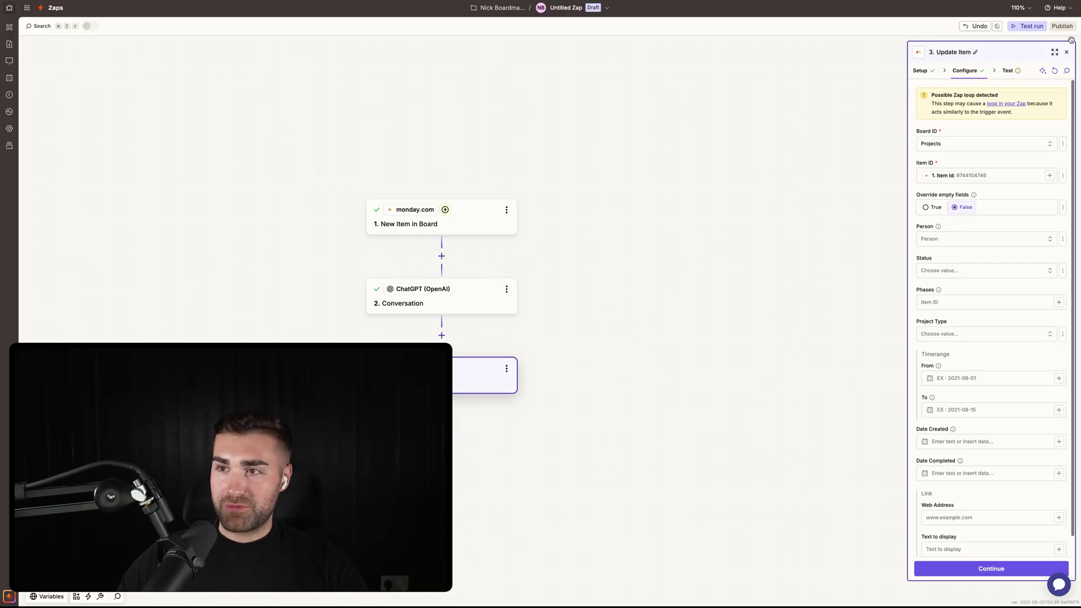
scroll(1046, 158, "down", 2)
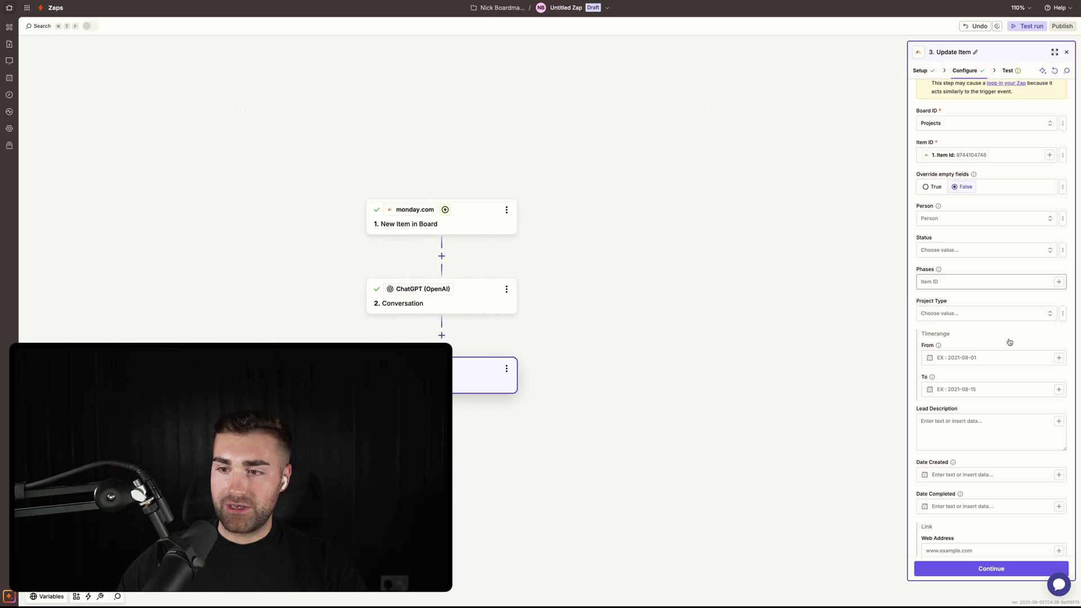
Map the ChatGPT Conversation step's Output Text into the Update Item step's Lead Description field.
left_click(970, 425)
type("/")
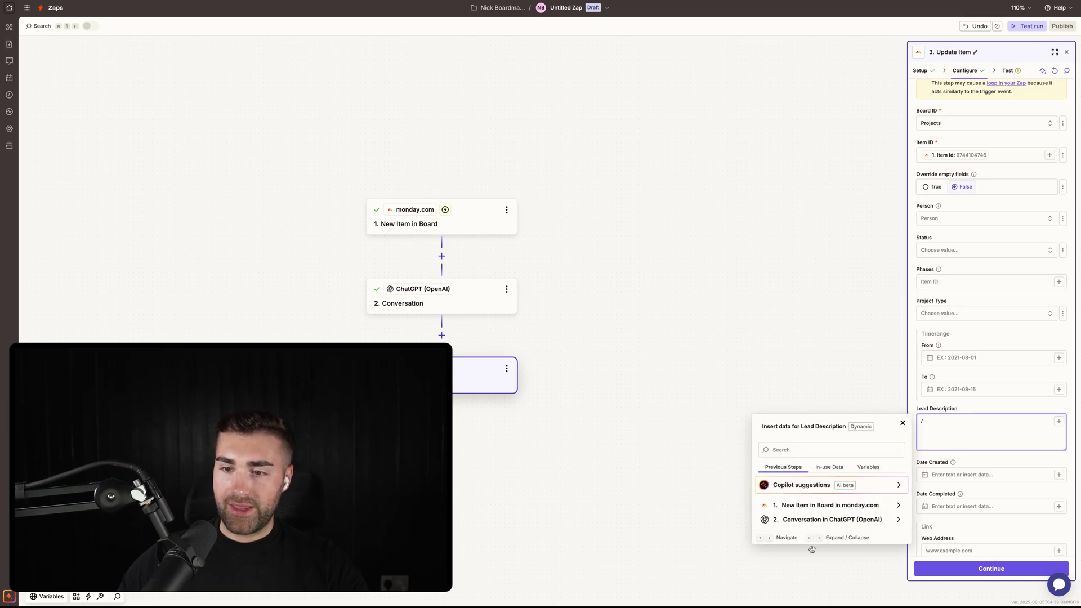
left_click(804, 520)
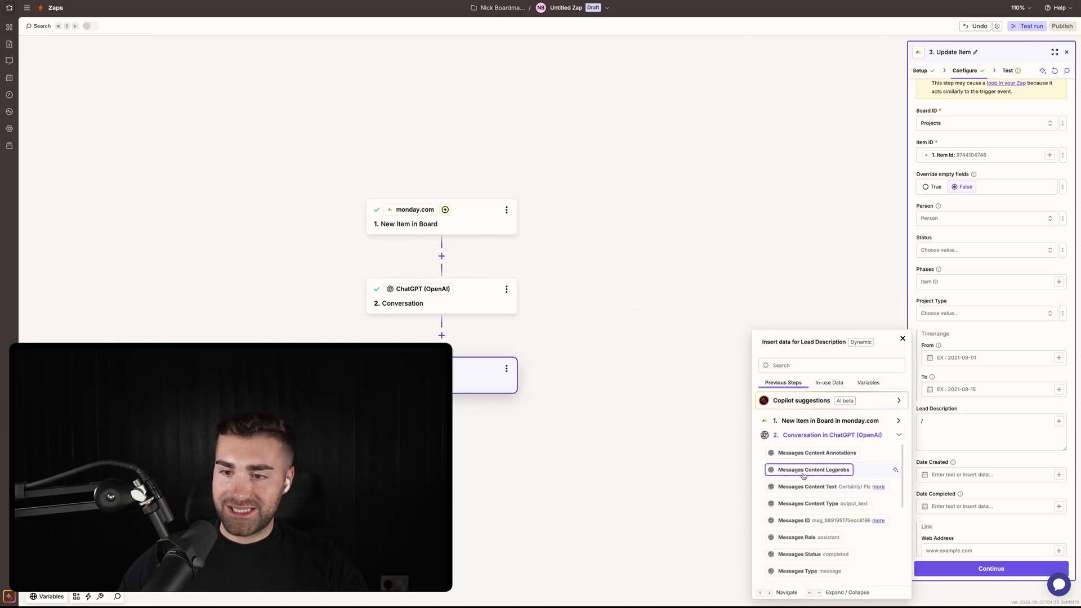
scroll(804, 495, "down", 4)
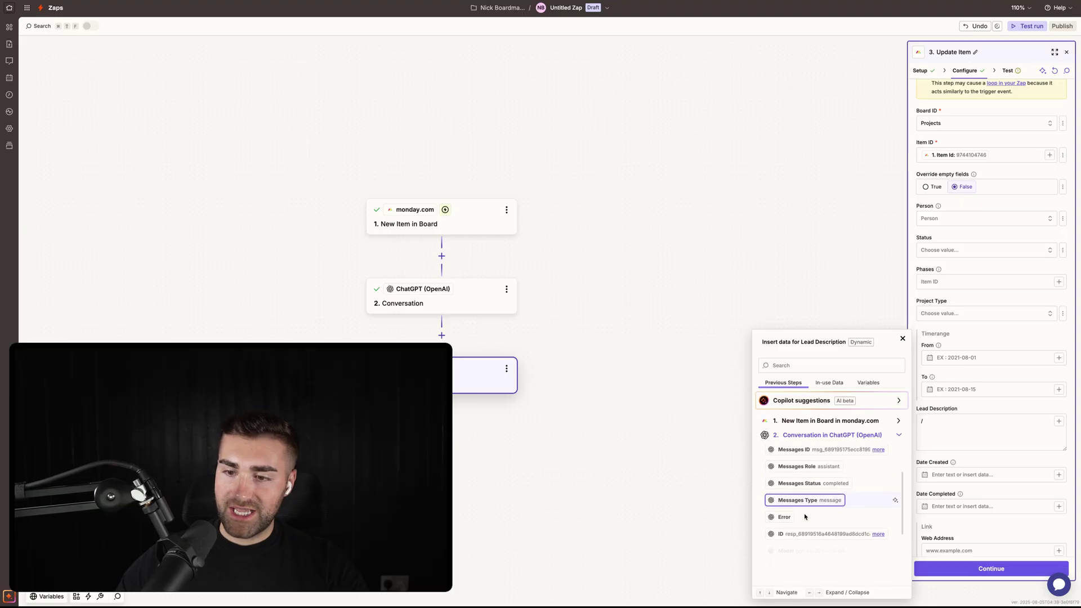
scroll(804, 517, "down", 3)
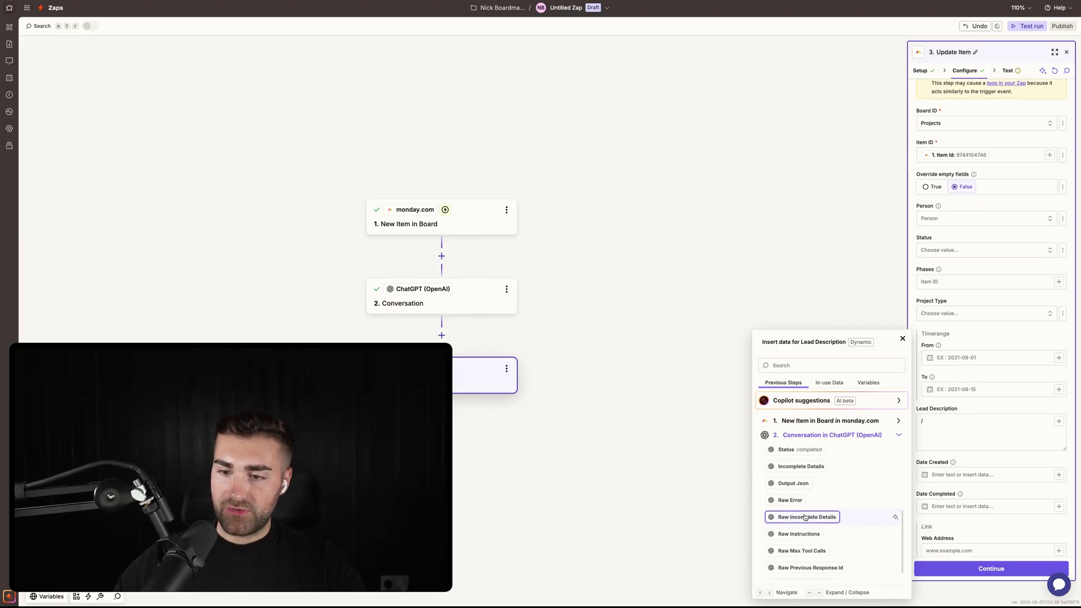
scroll(805, 516, "down", 9)
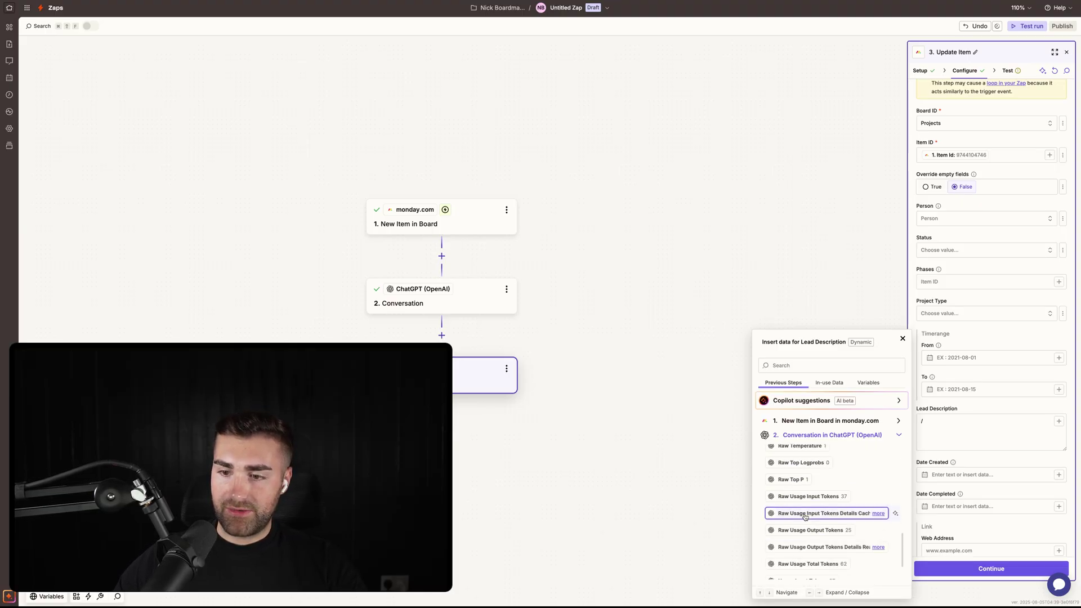
scroll(805, 517, "down", 8)
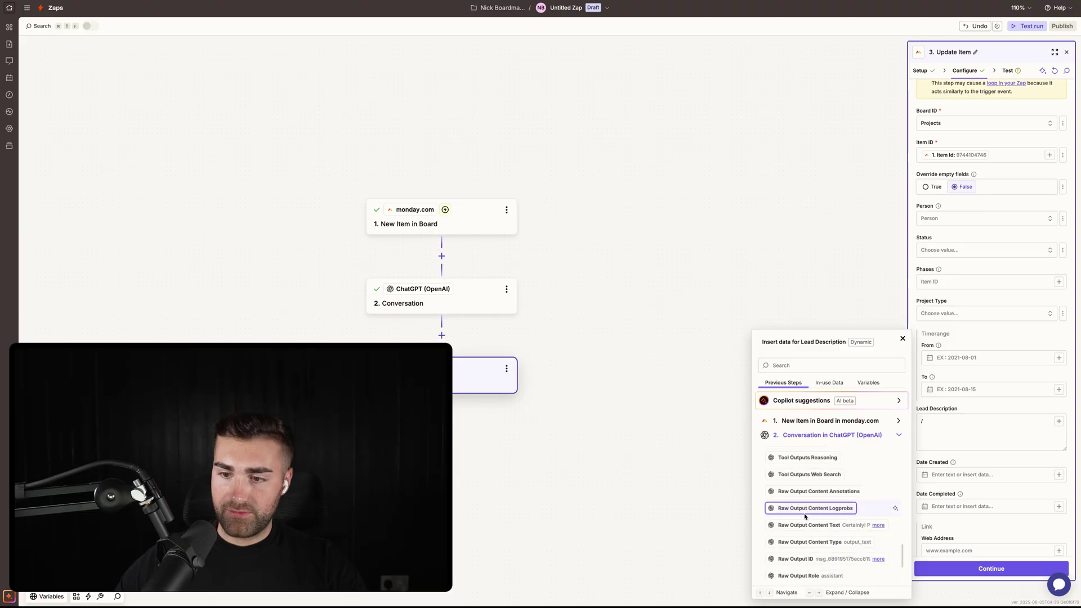
scroll(805, 517, "down", 5)
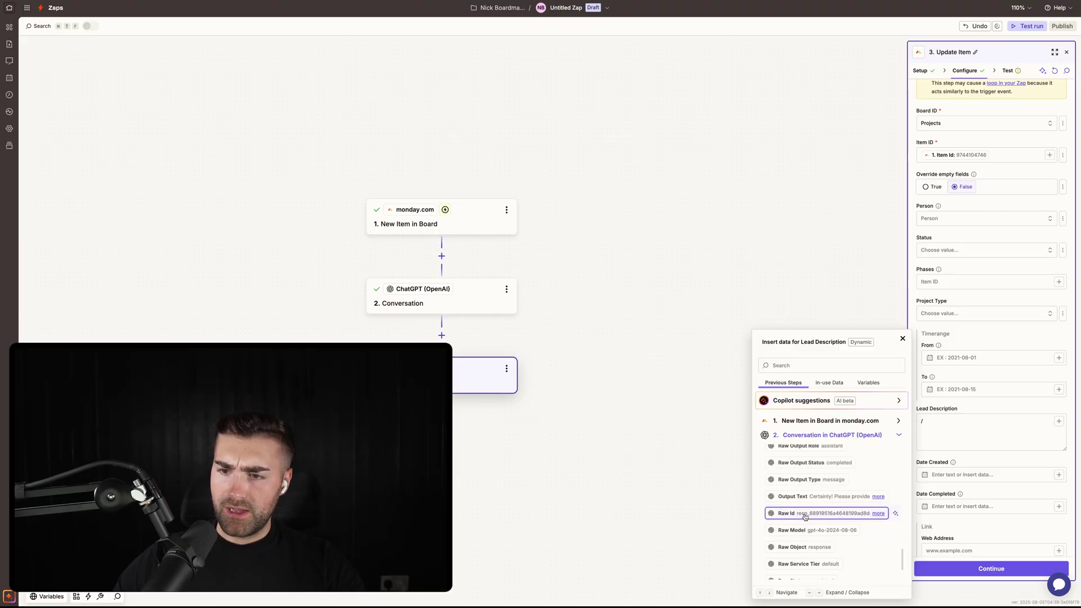
scroll(804, 516, "up", 2)
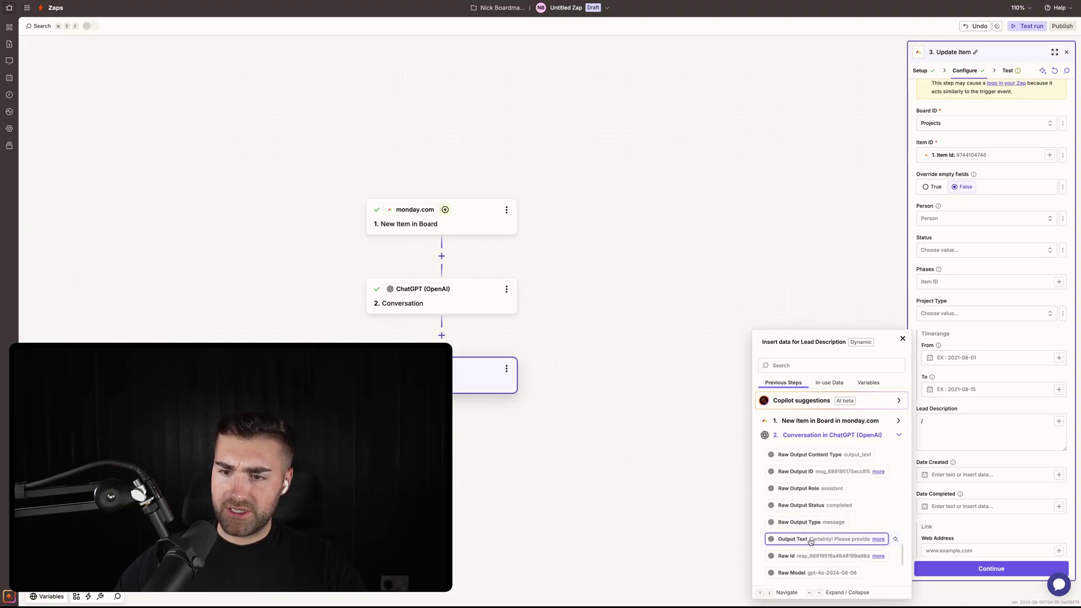
left_click(810, 540)
left_click(627, 252)
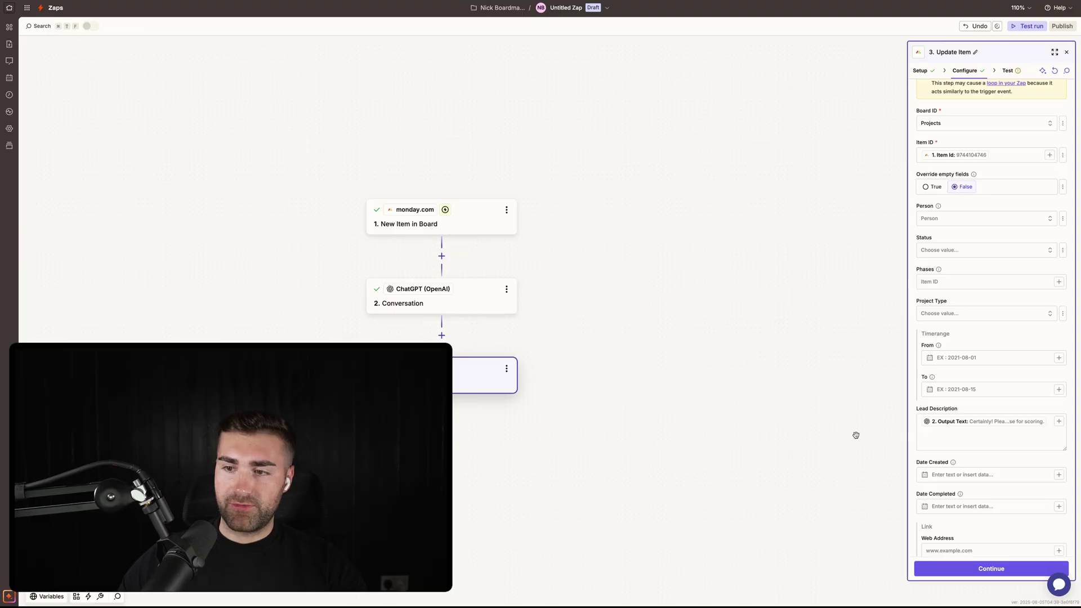
Test the Update Item step and switch to the monday.com Projects board to check the item's Lead Description.
left_click(956, 570)
left_click(1011, 569)
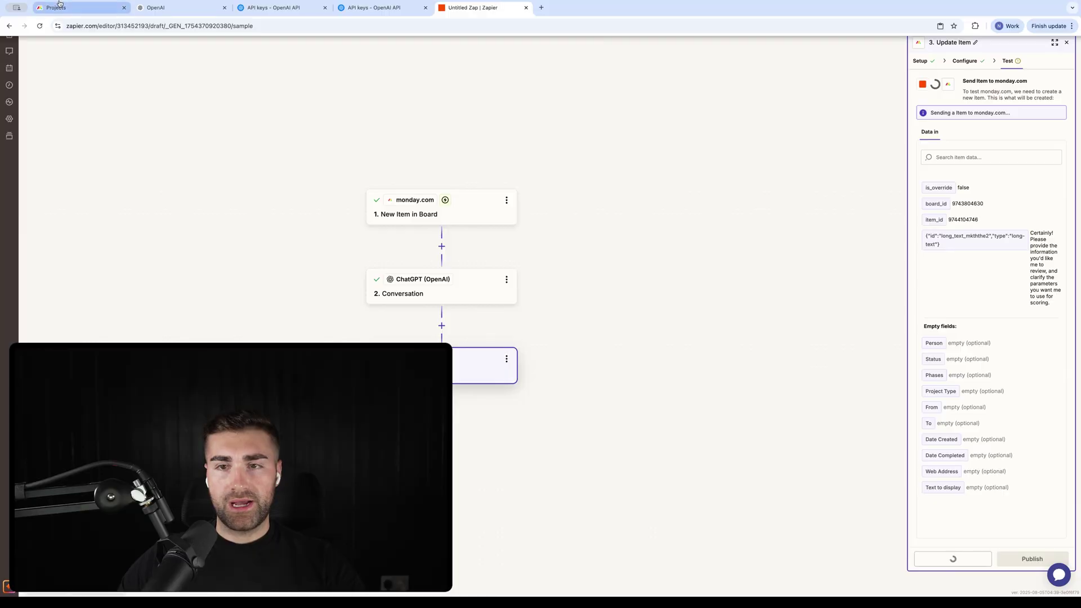
left_click(83, 6)
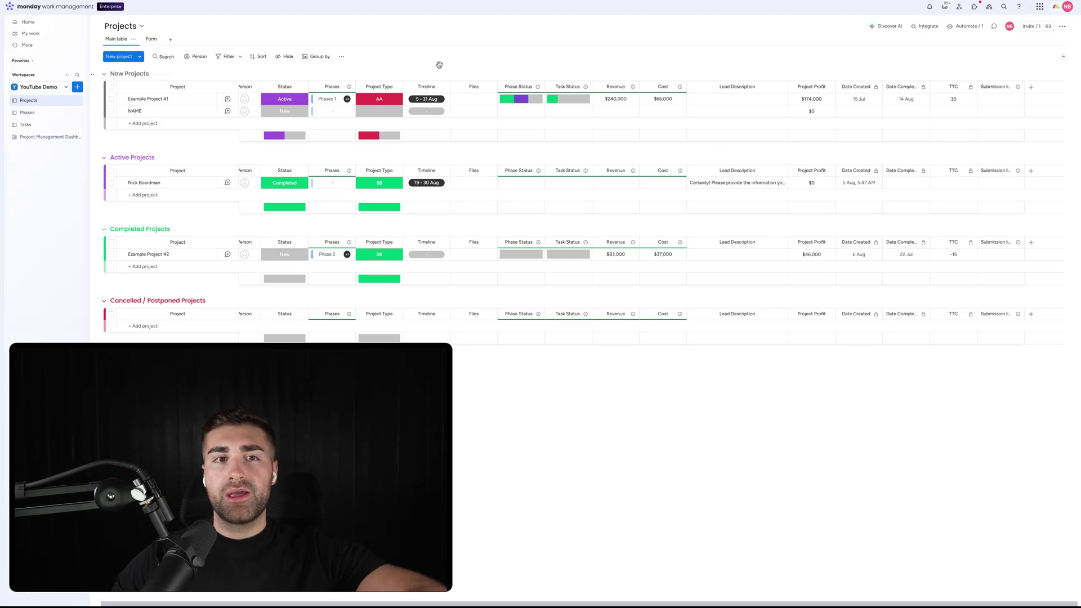
Return to the Zap in Zapier and open the ChatGPT Conversation step's configuration for review.
mouse_move(718, 1)
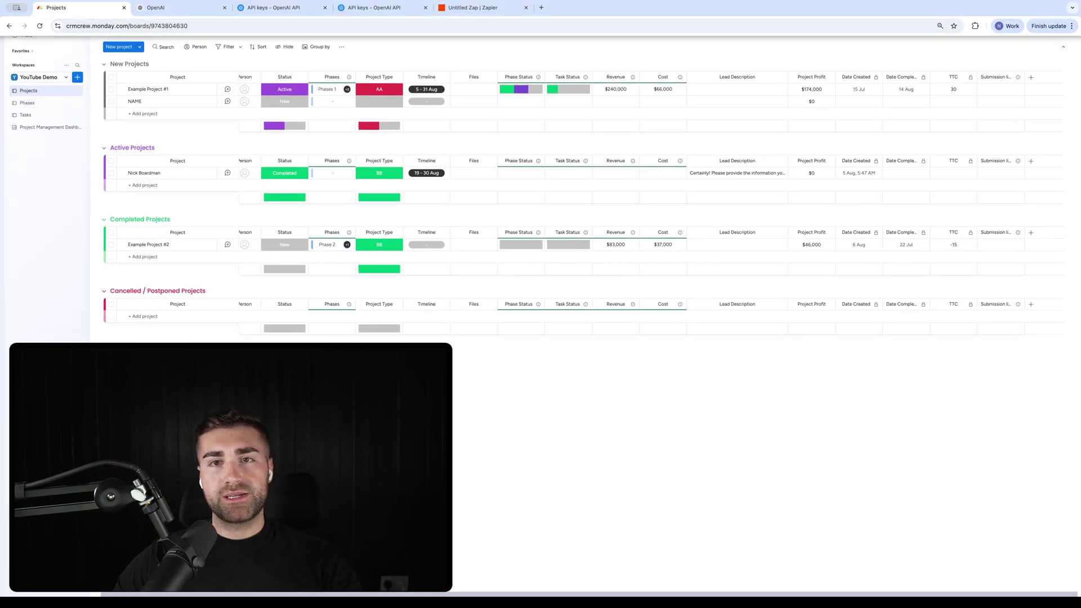
left_click(479, 8)
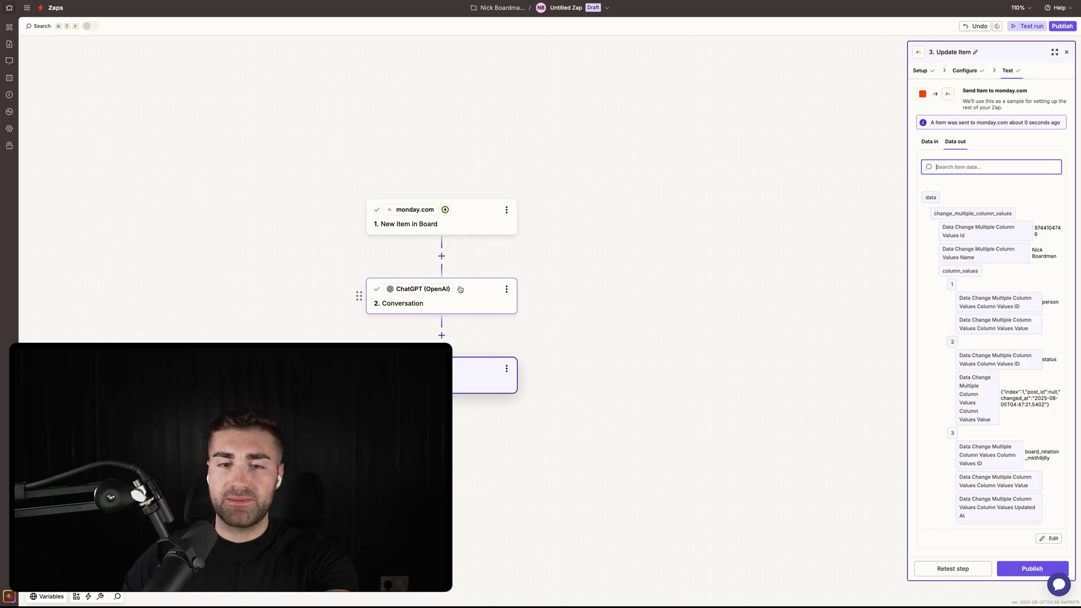
left_click(456, 295)
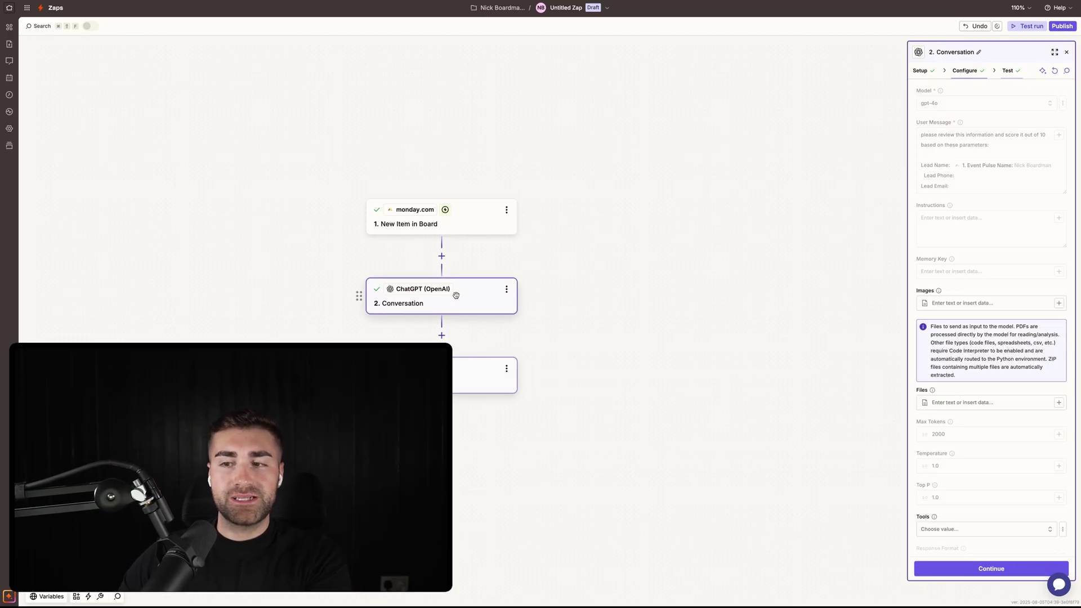